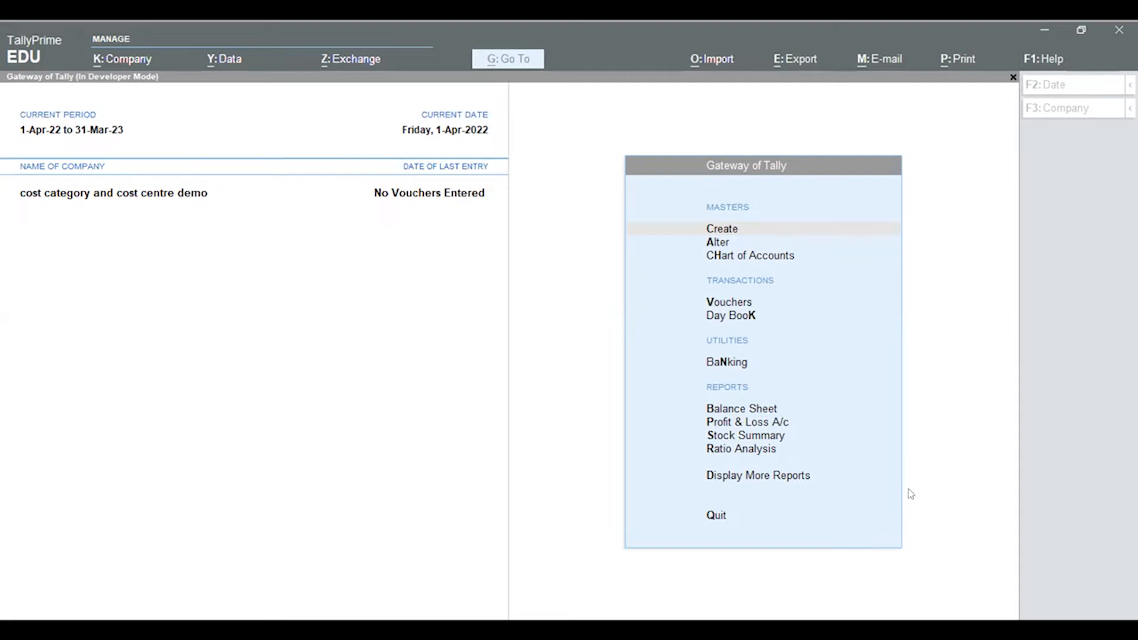
# Open the company features for the cost category and cost centre demo company and set Maintain Accounts to Yes
pyautogui.click(908, 489)
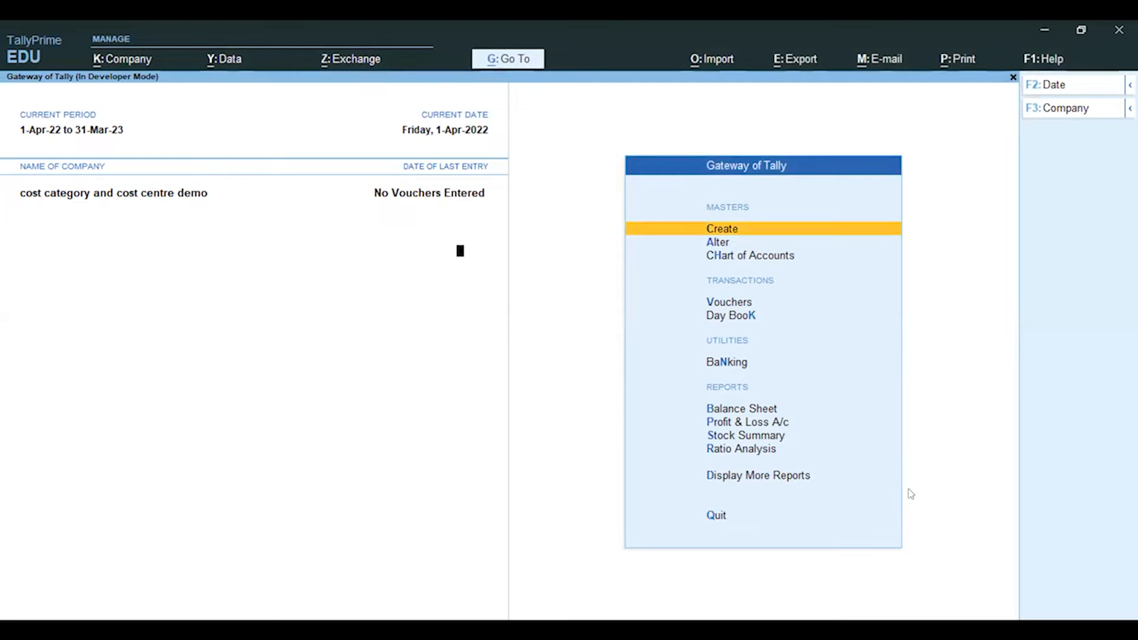
pyautogui.press('F11')
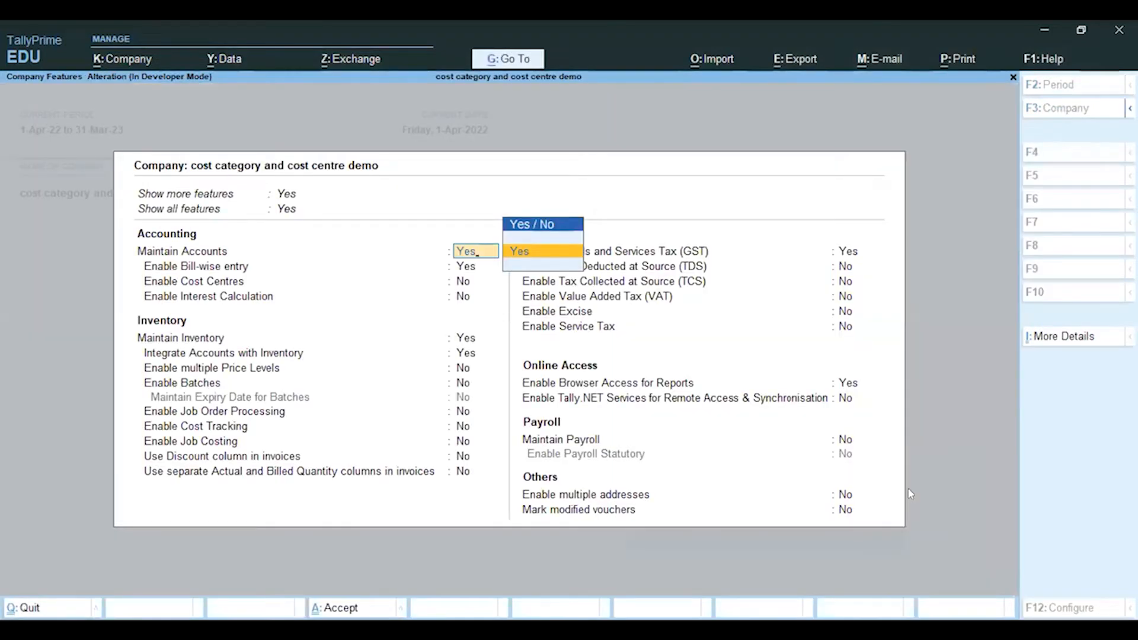
pyautogui.press('BackSpace')
pyautogui.press('BackSpace')
pyautogui.press('BackSpace')
pyautogui.press('Down')
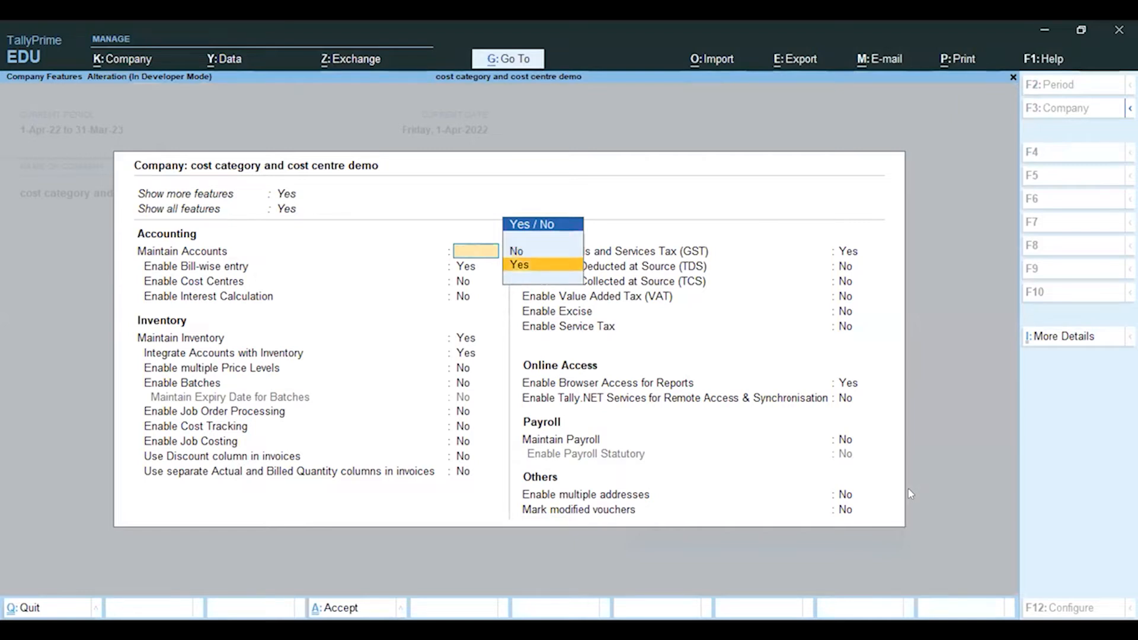
pyautogui.press('Up')
pyautogui.press('Down')
pyautogui.press('Return')
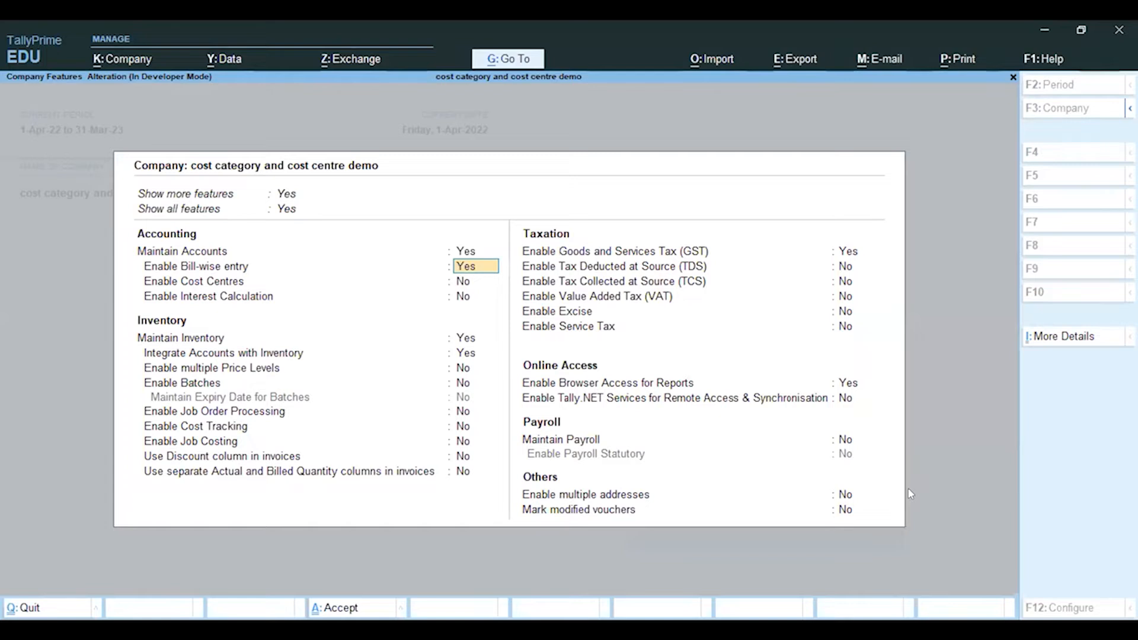
# Set Enable Cost Centres to Yes and save the company features with the other options at their defaults
pyautogui.press('Return')
pyautogui.press('y')
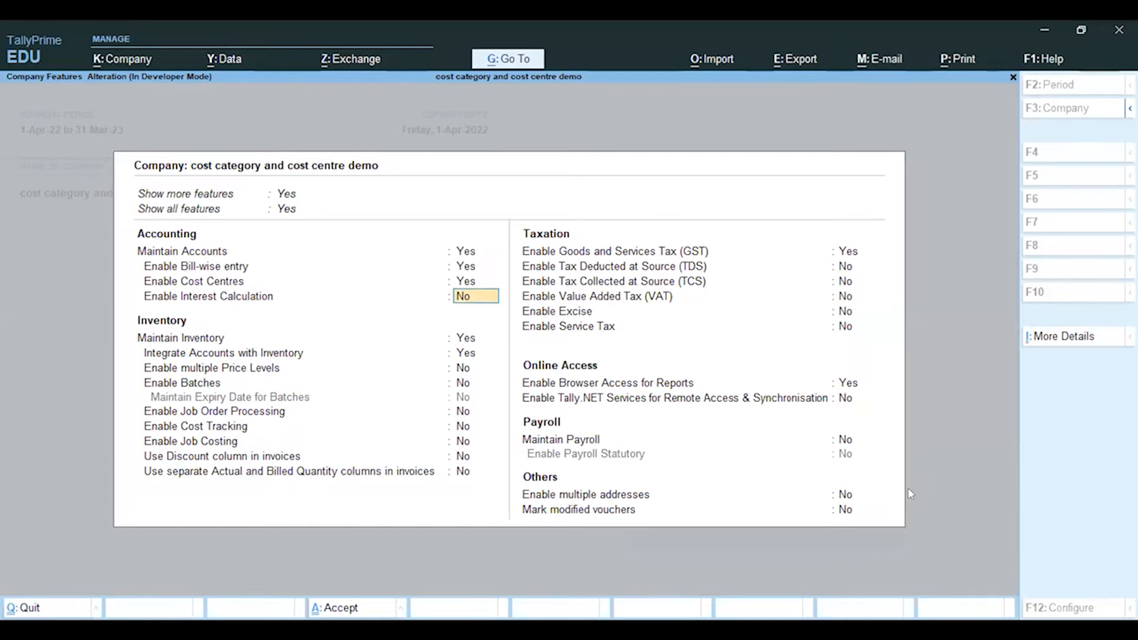
pyautogui.press('Return')
pyautogui.press('Return')
pyautogui.press('Return')
pyautogui.press('Return')
pyautogui.press('Return')
pyautogui.press('Return')
pyautogui.press('Return')
pyautogui.press('Return')
pyautogui.press('Return')
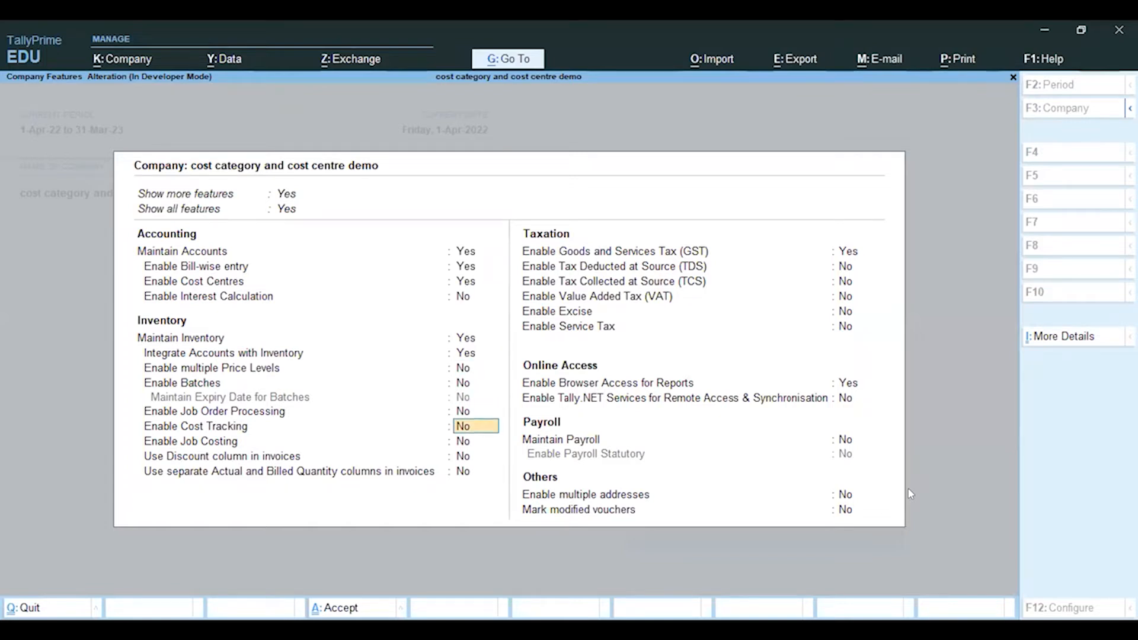
pyautogui.press('Return')
pyautogui.hotkey('ctrl', 'a')
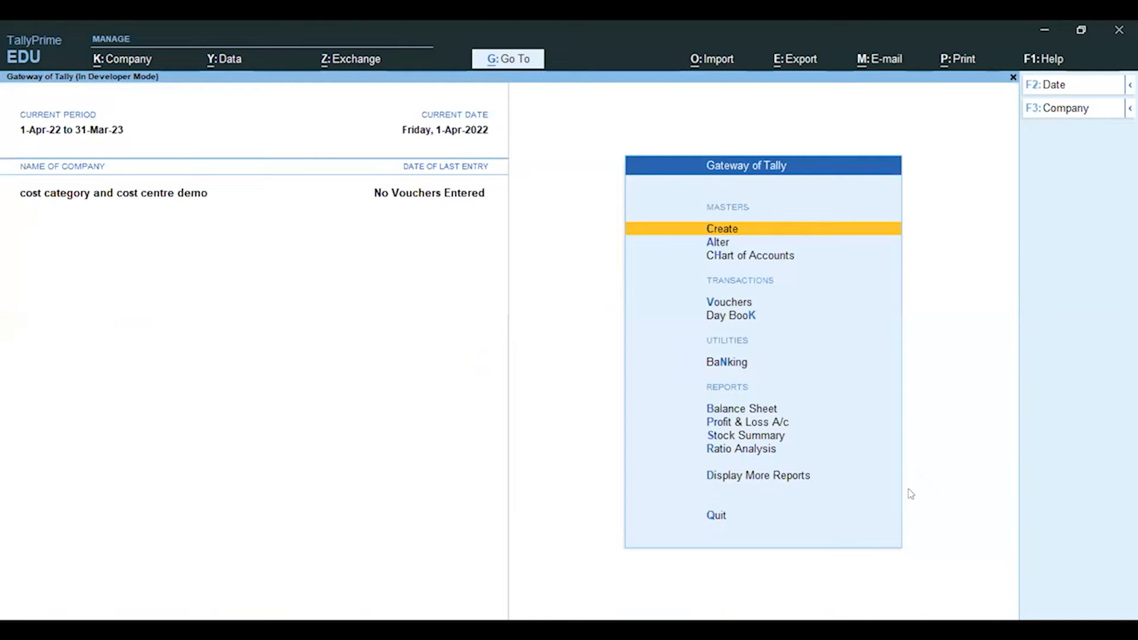
pyautogui.press('Return')
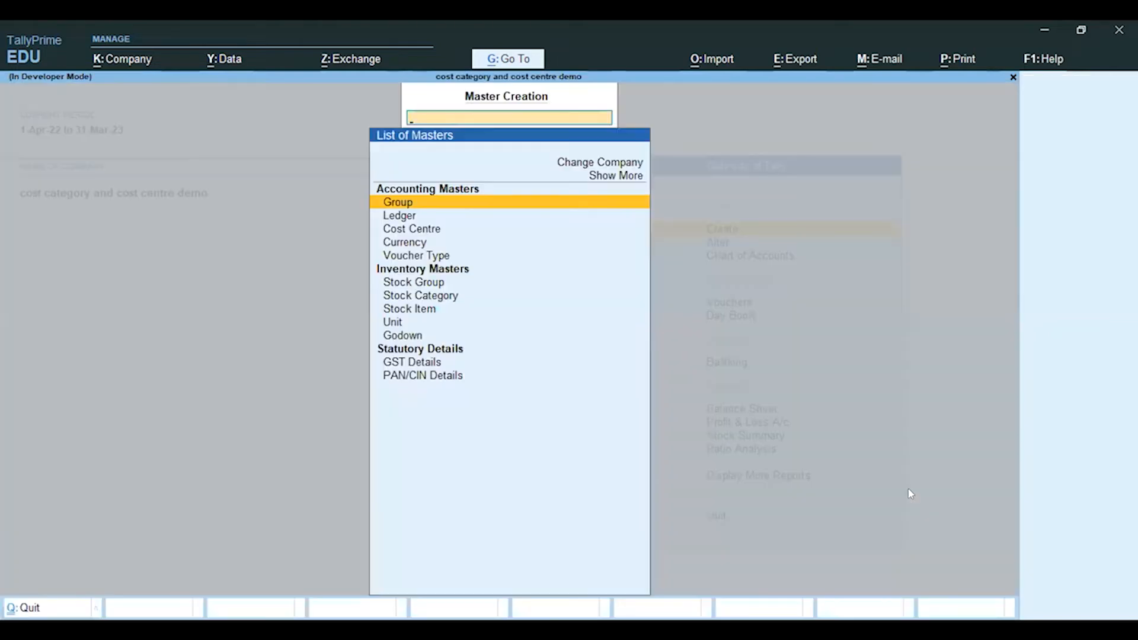
pyautogui.press('Down')
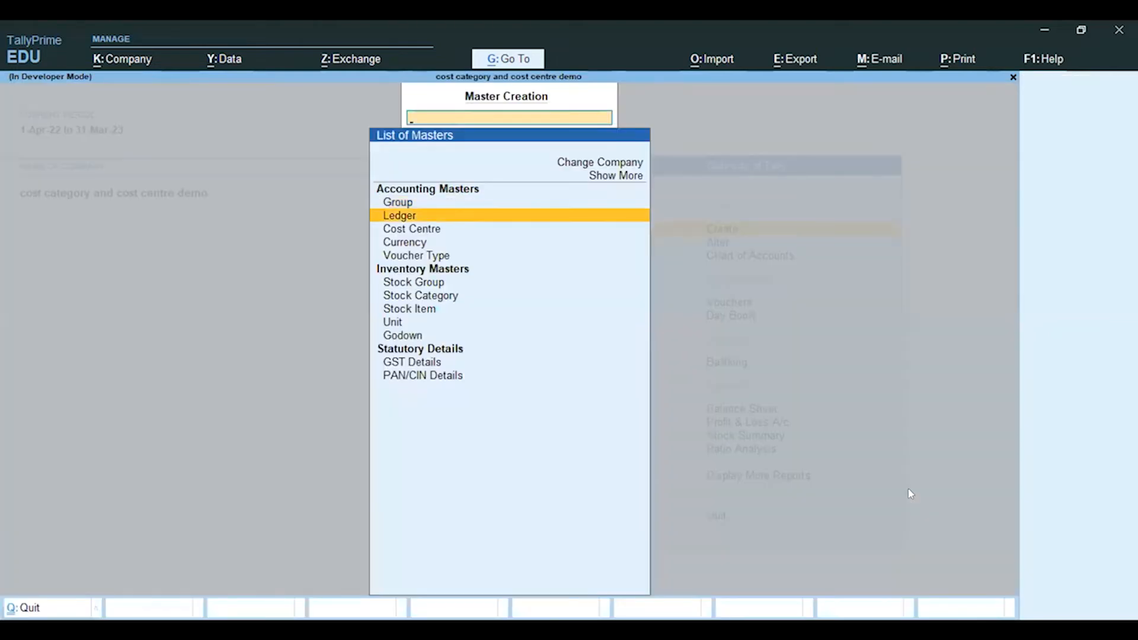
pyautogui.press('Escape')
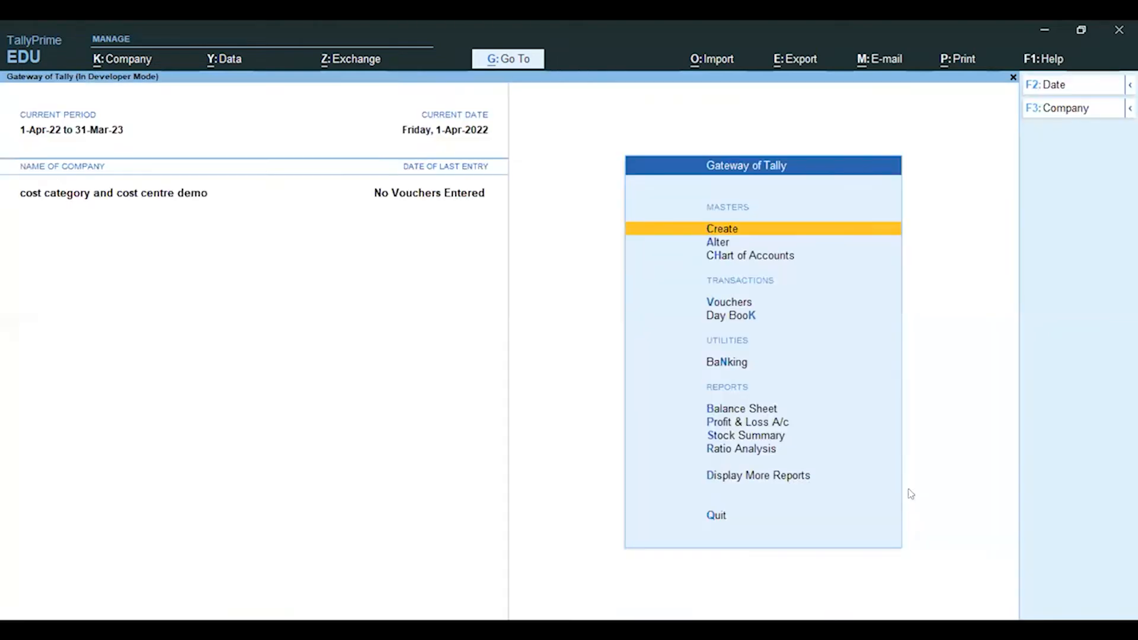
pyautogui.press('Return')
pyautogui.press('Down')
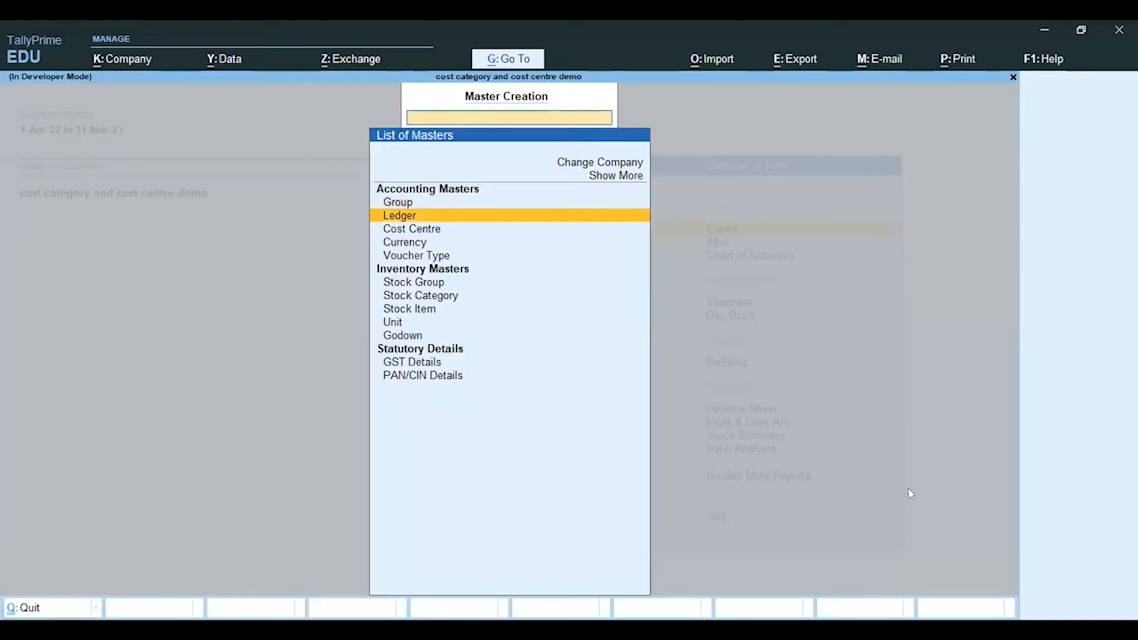
pyautogui.press('Down')
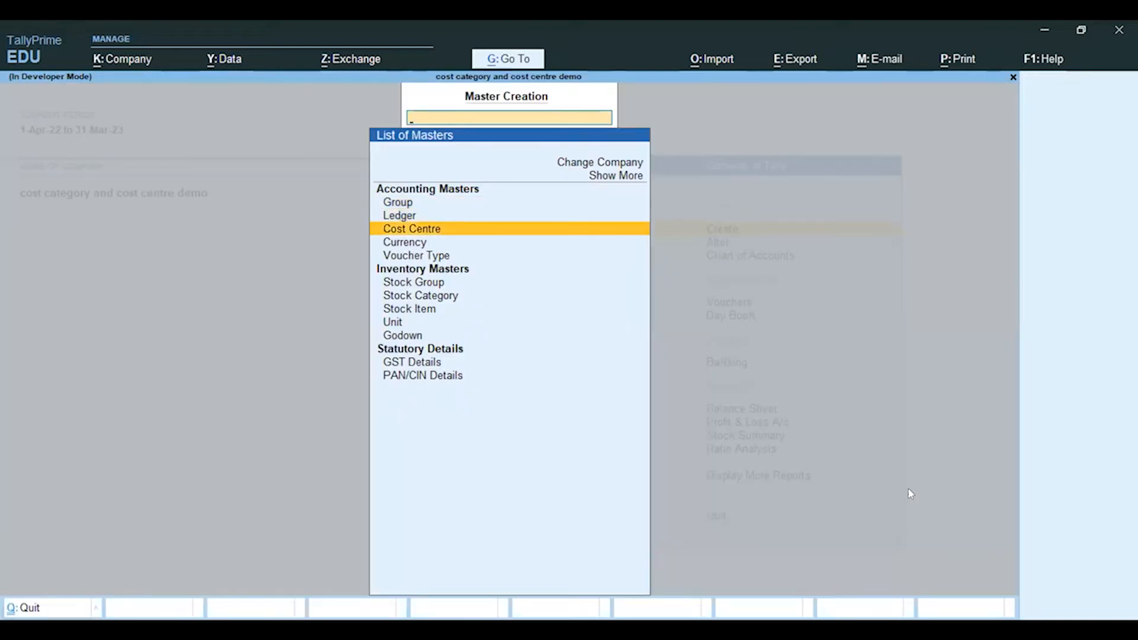
pyautogui.press('Up')
pyautogui.press('Up')
pyautogui.press('Up')
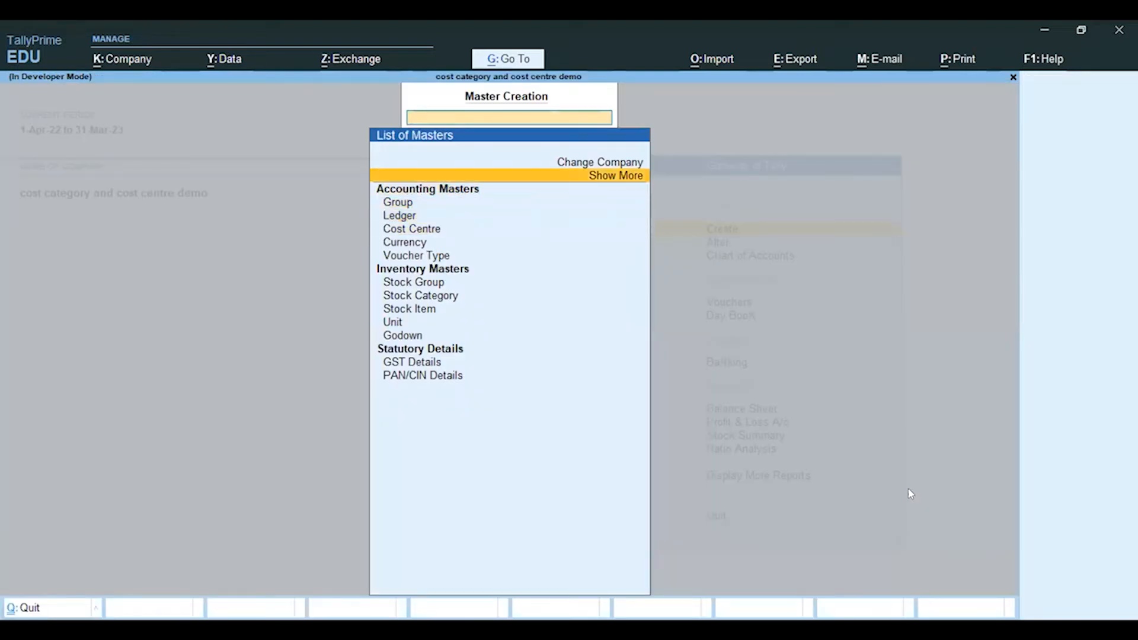
pyautogui.press('Return')
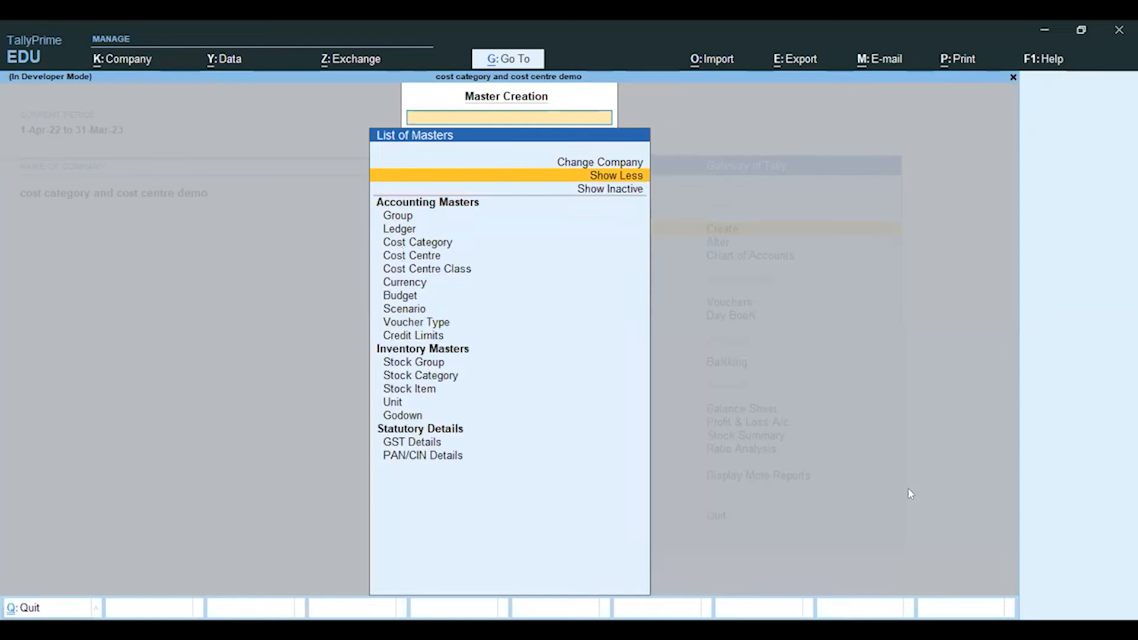
pyautogui.press('Down')
pyautogui.press('Down')
pyautogui.press('Down')
pyautogui.press('Down')
pyautogui.press('Down')
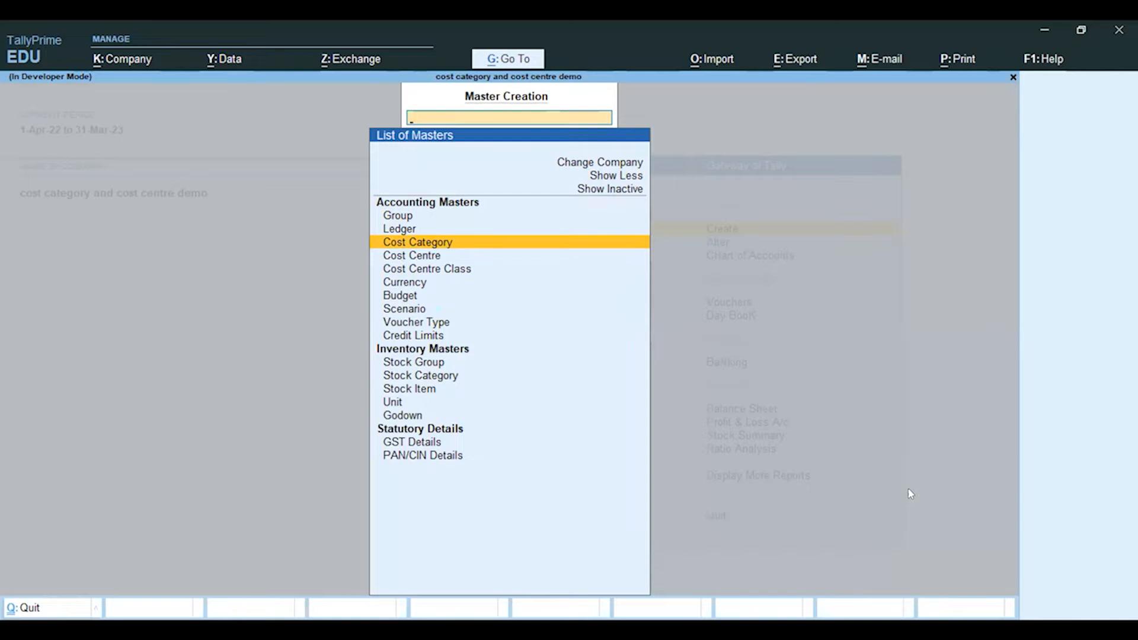
pyautogui.press('Escape')
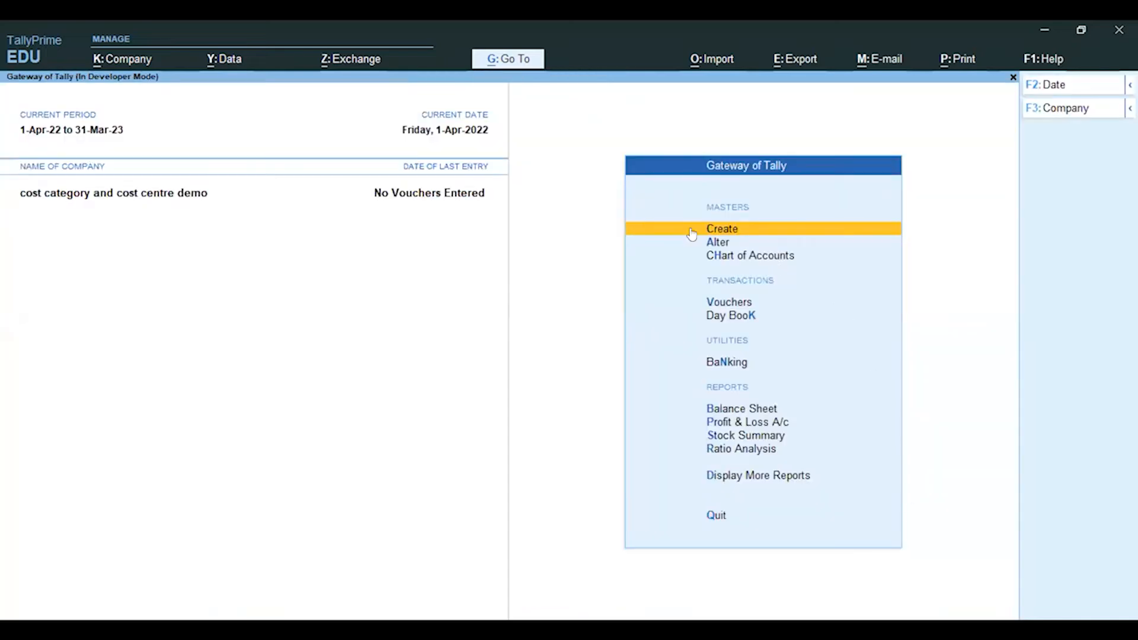
pyautogui.hotkey('alt', 'g')
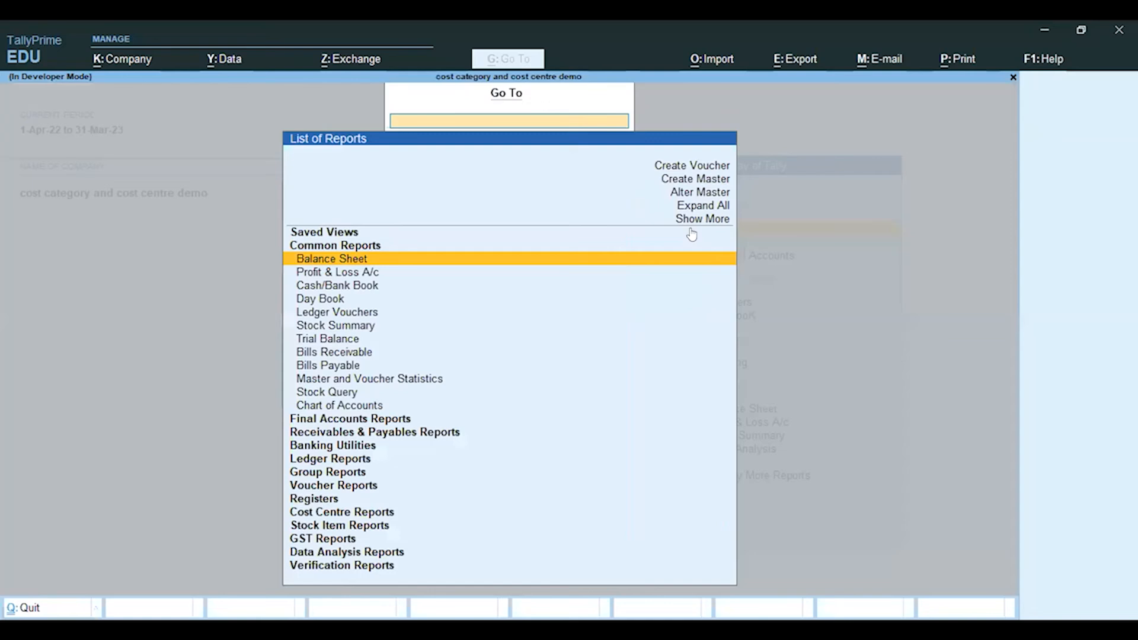
pyautogui.press('Up')
pyautogui.press('Up')
pyautogui.press('Up')
pyautogui.press('Up')
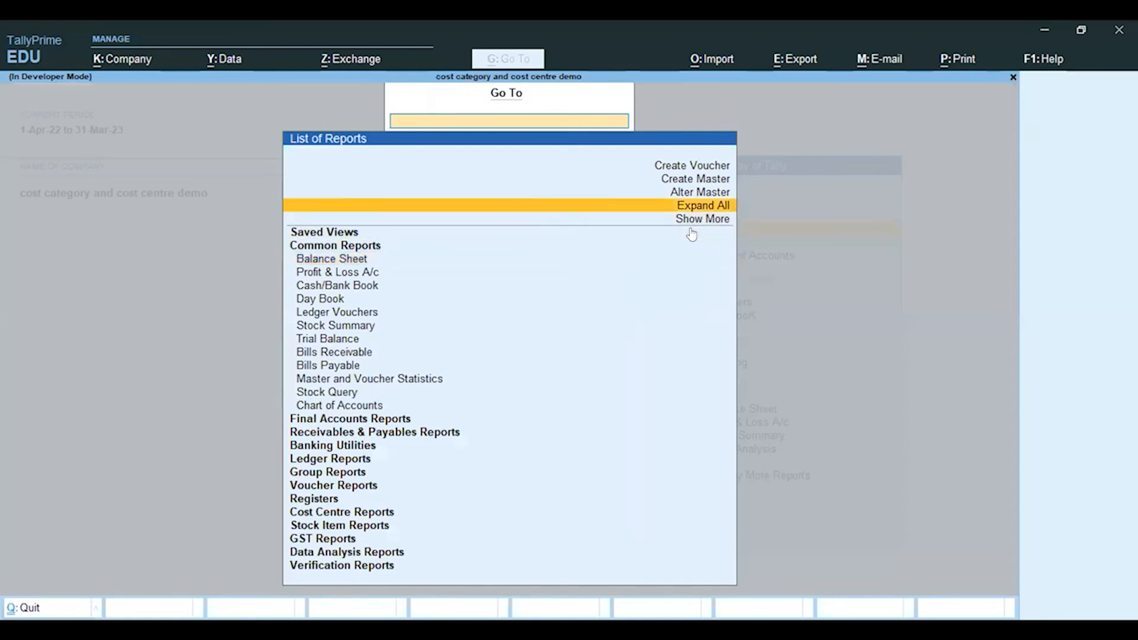
# Expand the list of masters for creation and start a new Cost Category instead of altering the existing one
pyautogui.press('Return')
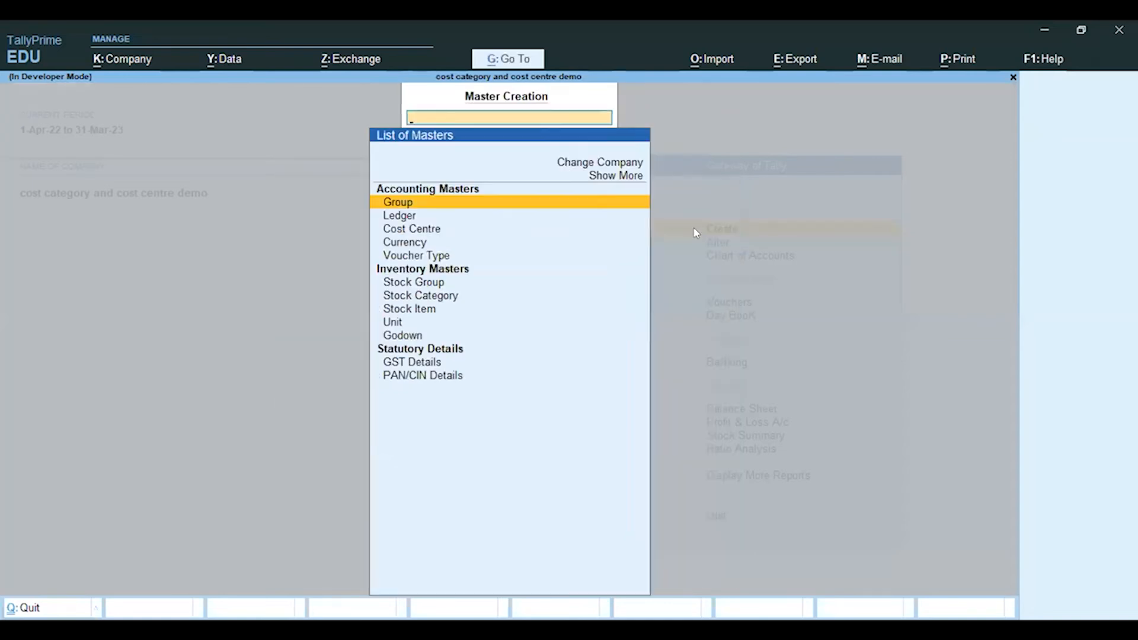
pyautogui.press('Down')
pyautogui.press('Down')
pyautogui.press('Down')
pyautogui.press('Up')
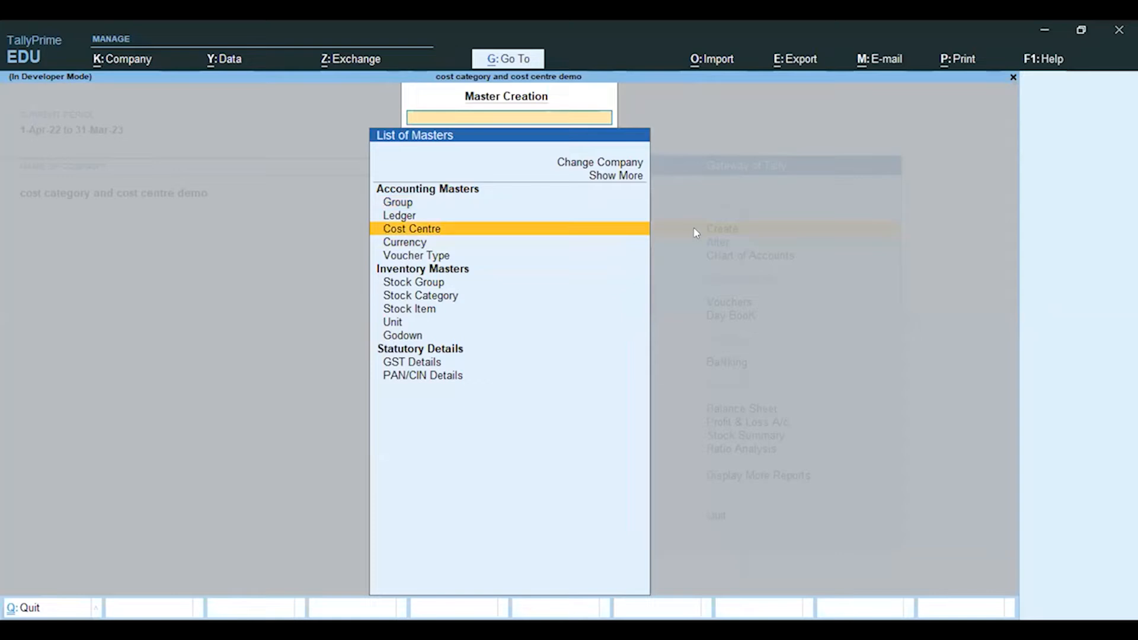
pyautogui.press('Up')
pyautogui.press('Up')
pyautogui.press('Up')
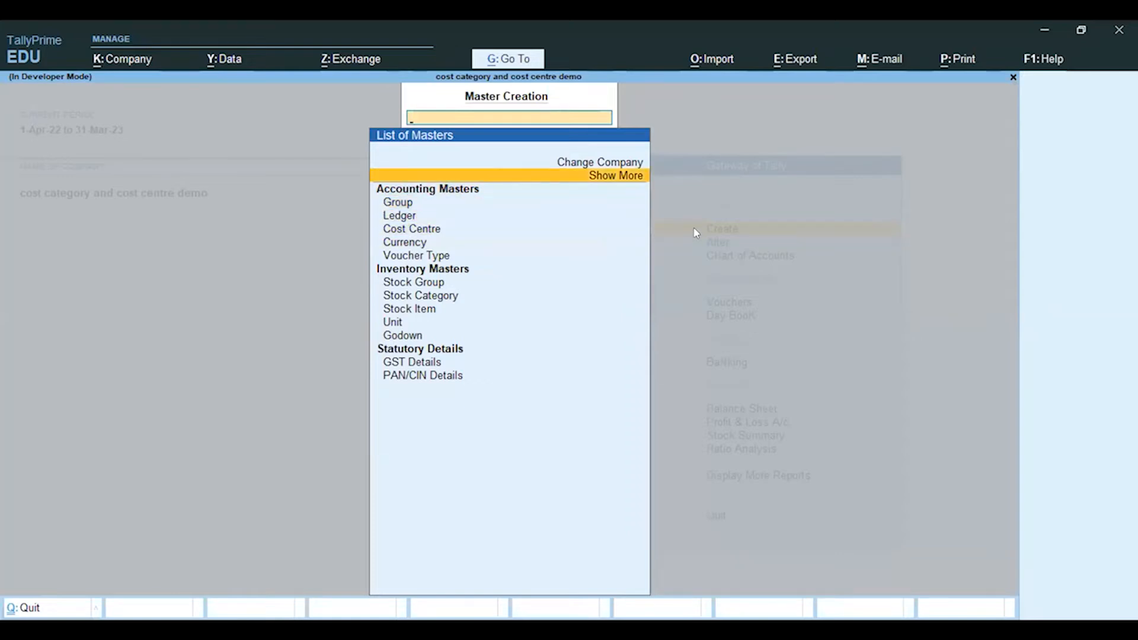
pyautogui.press('Return')
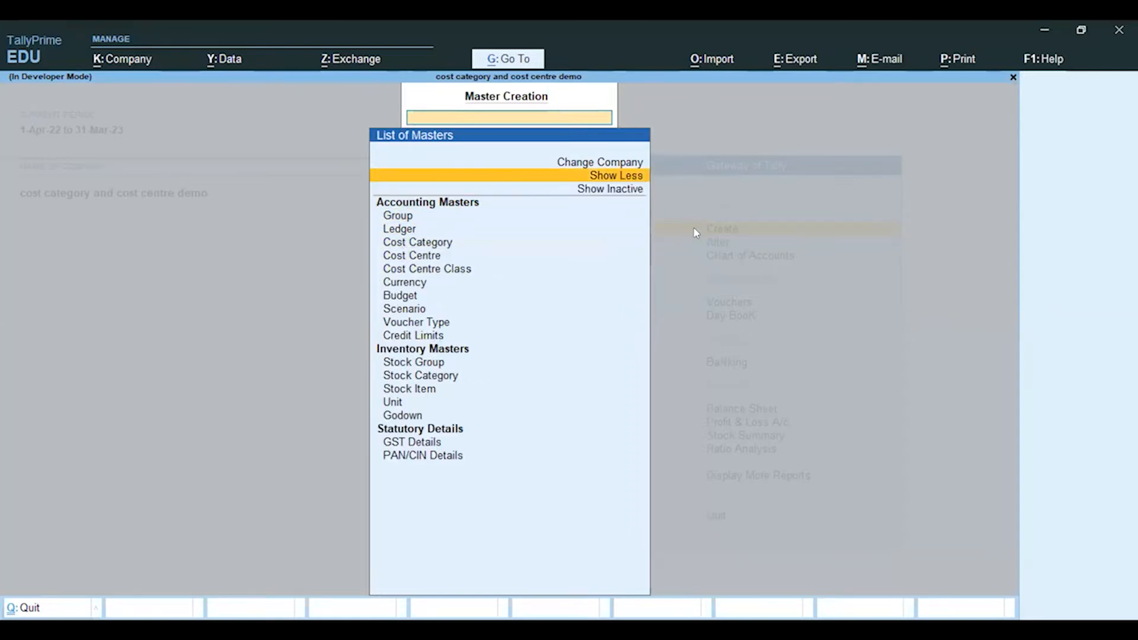
pyautogui.press('Down')
pyautogui.press('Down')
pyautogui.press('Down')
pyautogui.press('Down')
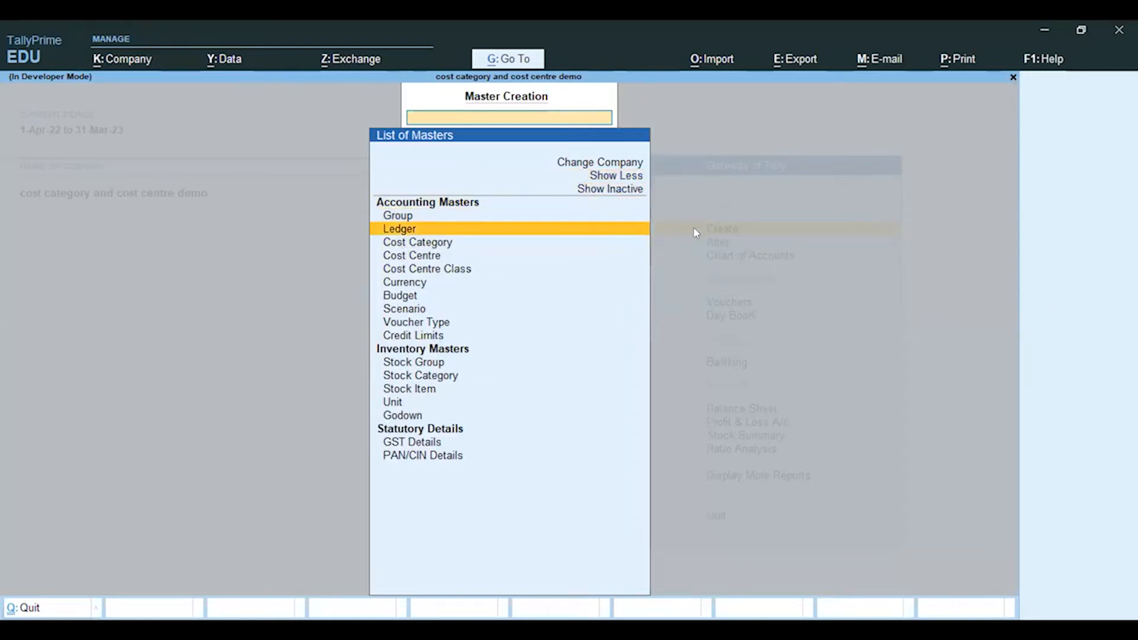
pyautogui.press('Return')
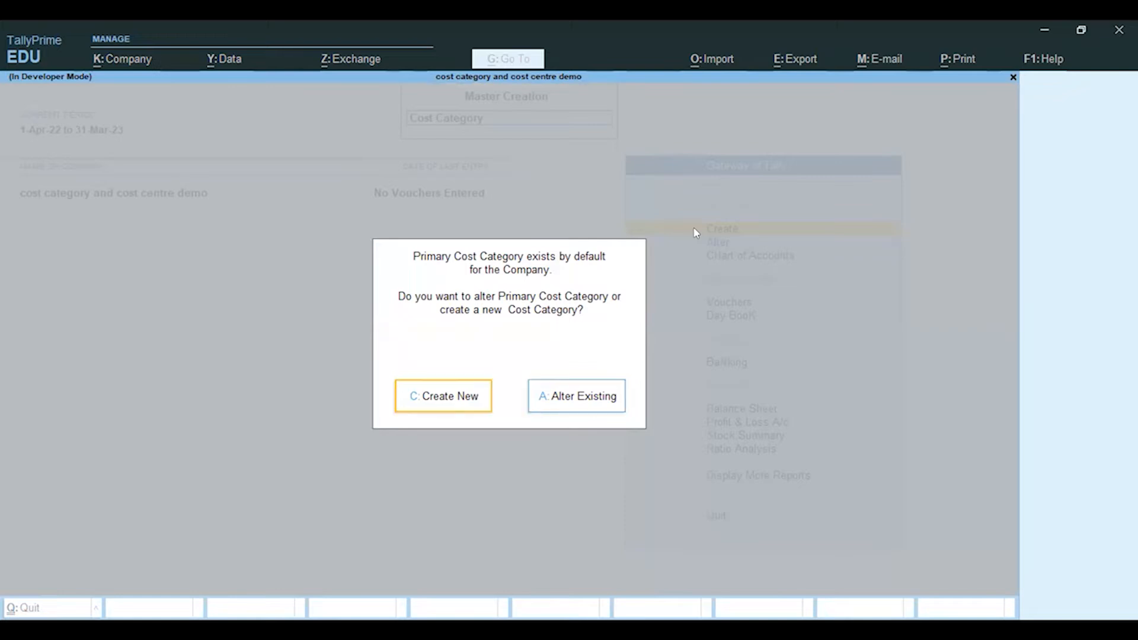
pyautogui.press('c')
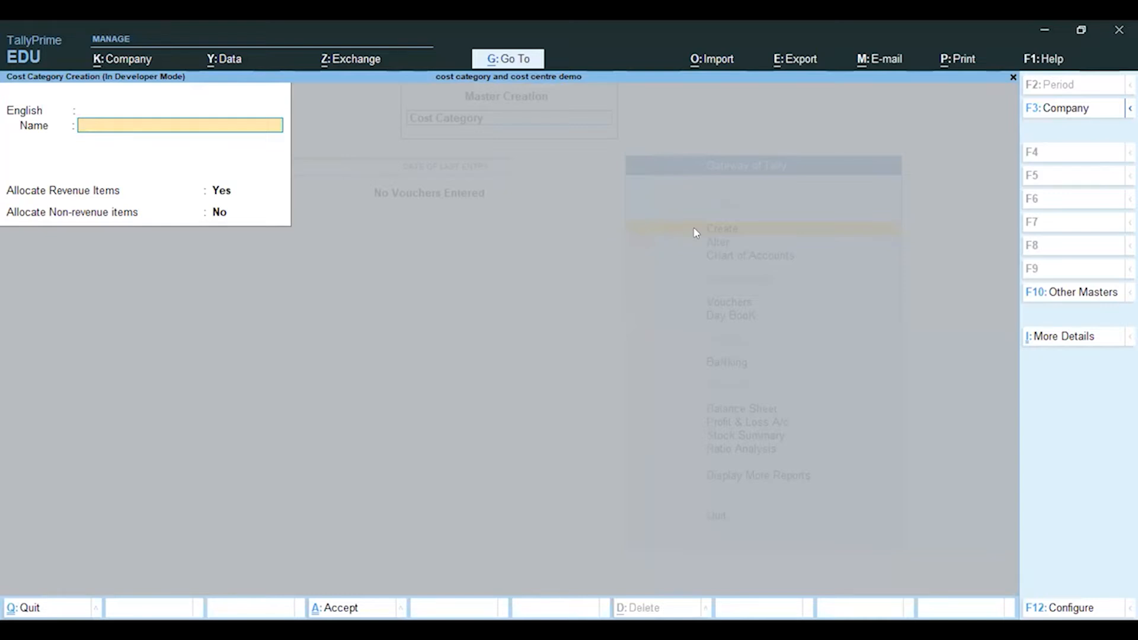
# Save the cost category as Worker, allocating revenue items but not non-revenue items, and leave category creation
pyautogui.write('Worke')
pyautogui.press('Return')
pyautogui.press('Return')
pyautogui.press('Return')
pyautogui.press('Return')
pyautogui.press('Return')
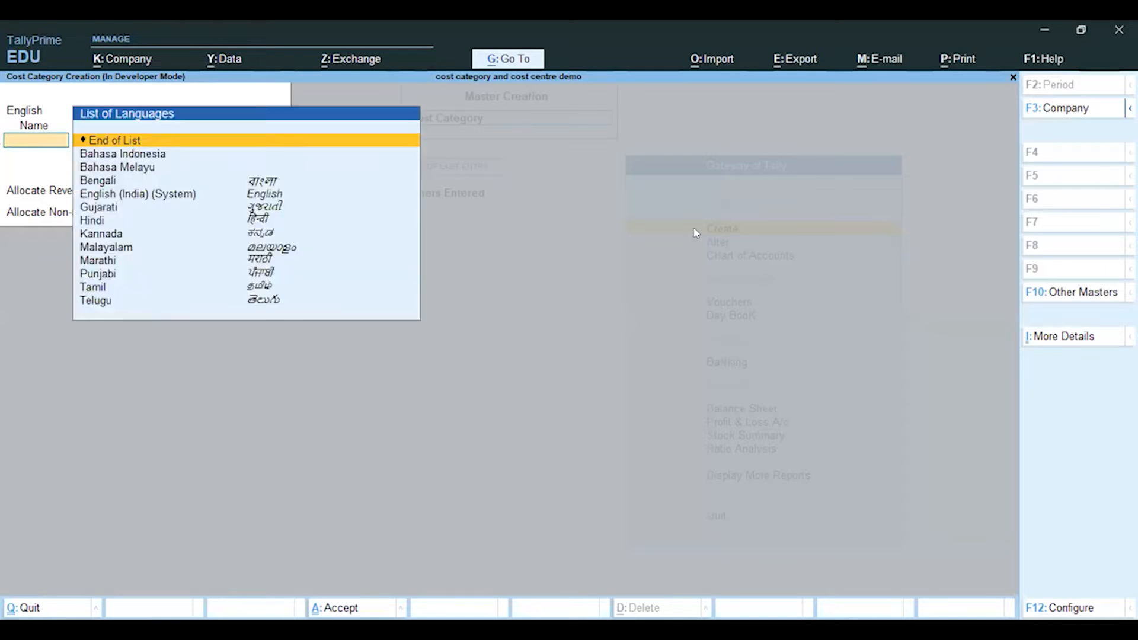
pyautogui.press('Return')
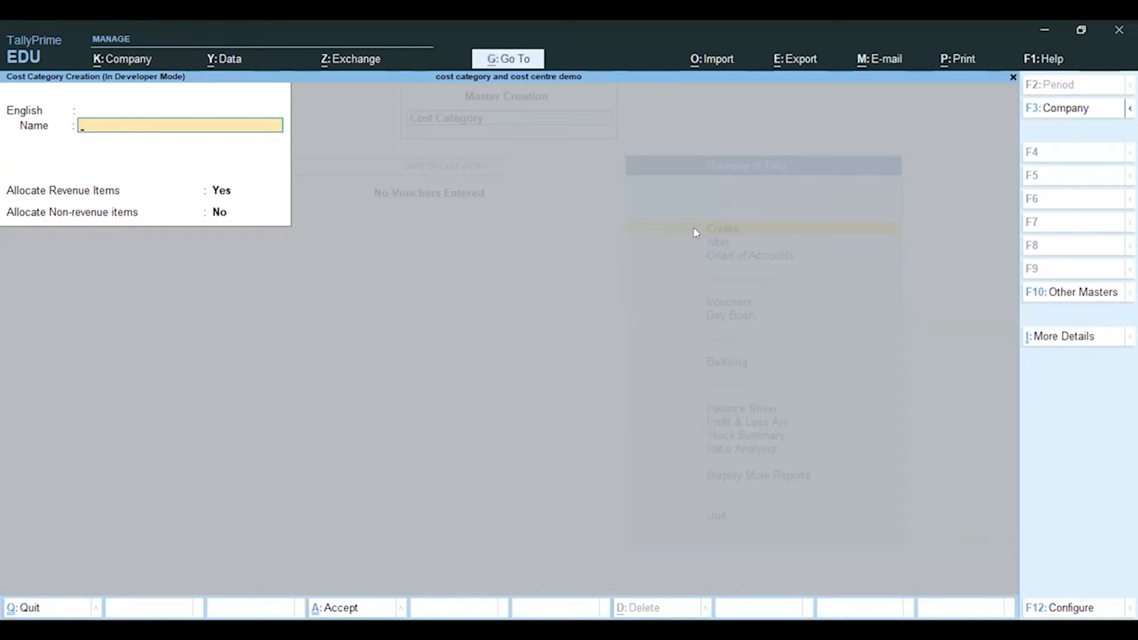
pyautogui.press('Escape')
pyautogui.press('Return')
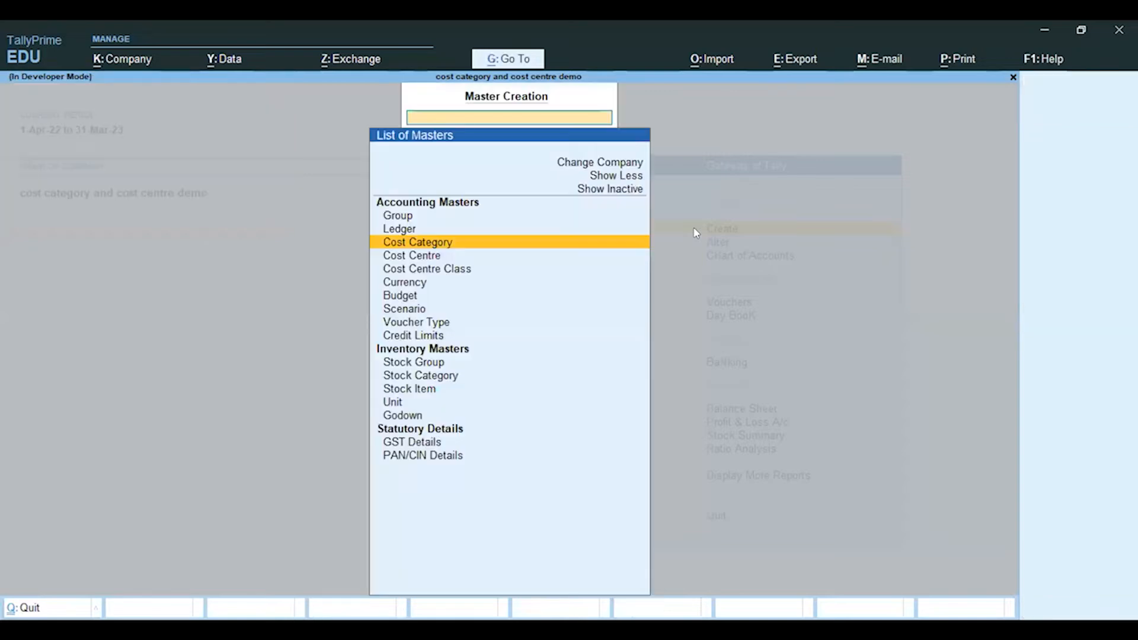
# Create a cost centre with the first worker's name in the Worker category, under Primary
pyautogui.press('Down')
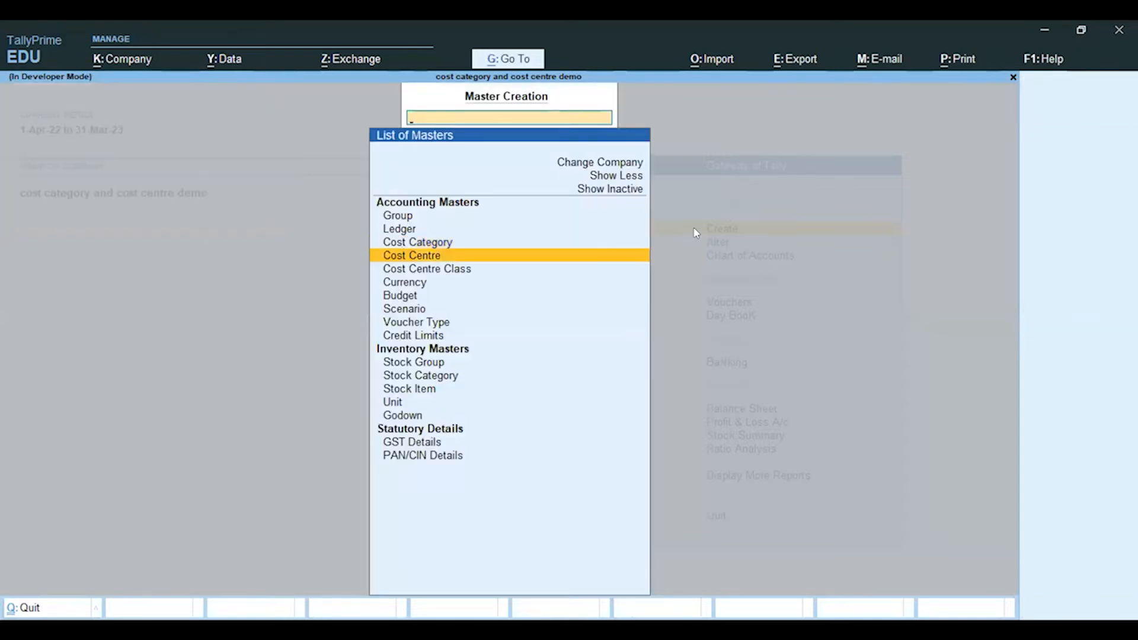
pyautogui.press('Return')
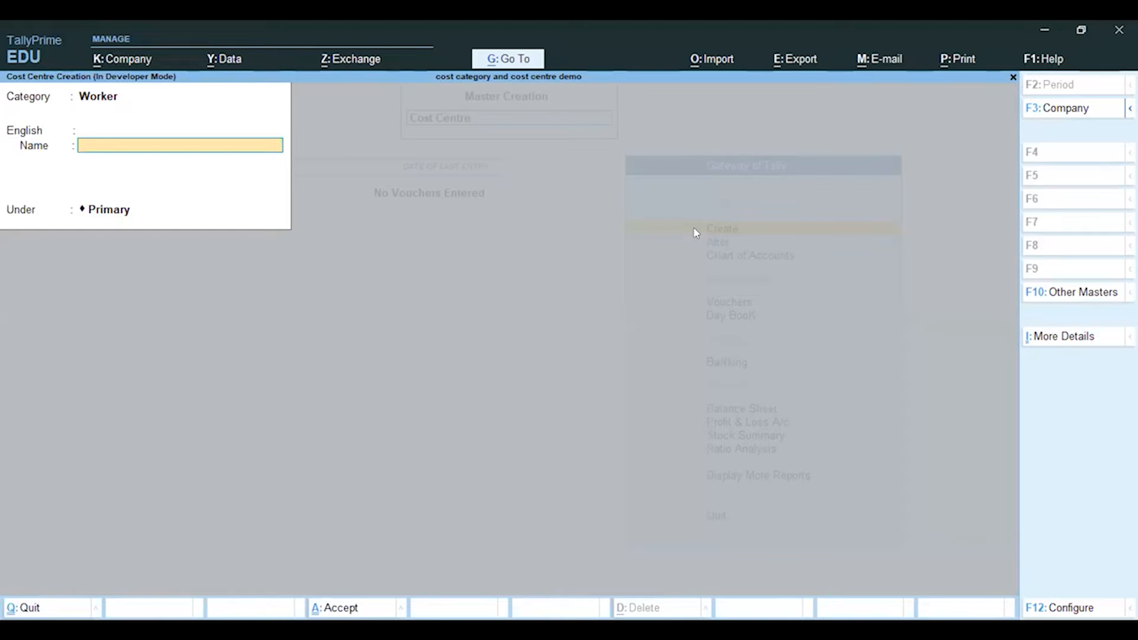
pyautogui.write('Ajay')
pyautogui.press('Return')
pyautogui.press('Return')
pyautogui.press('Return')
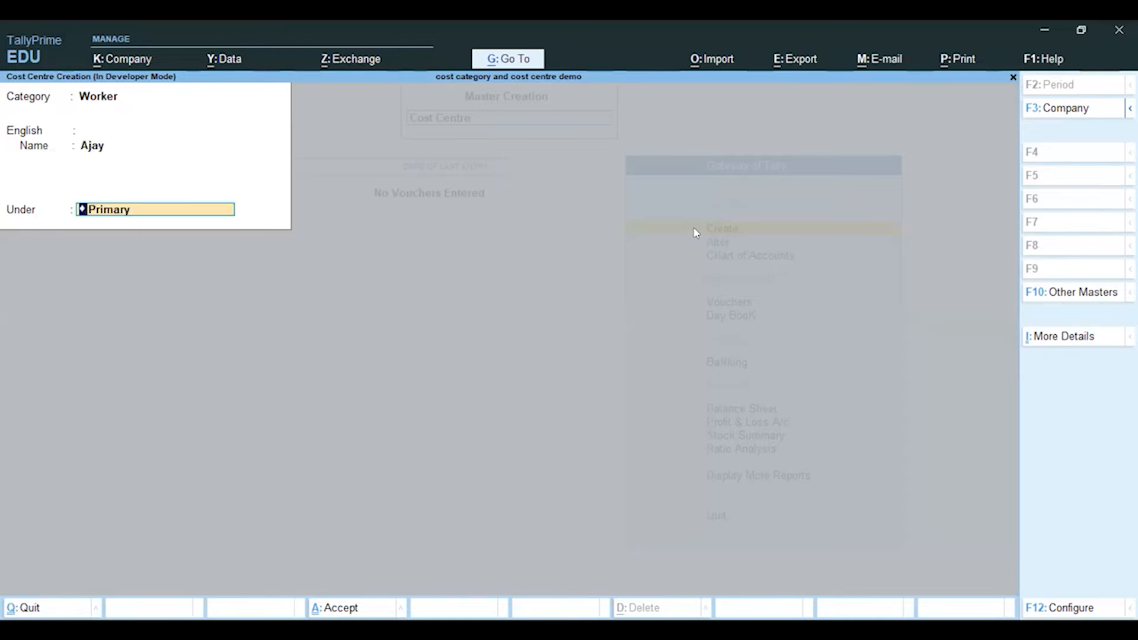
pyautogui.press('Return')
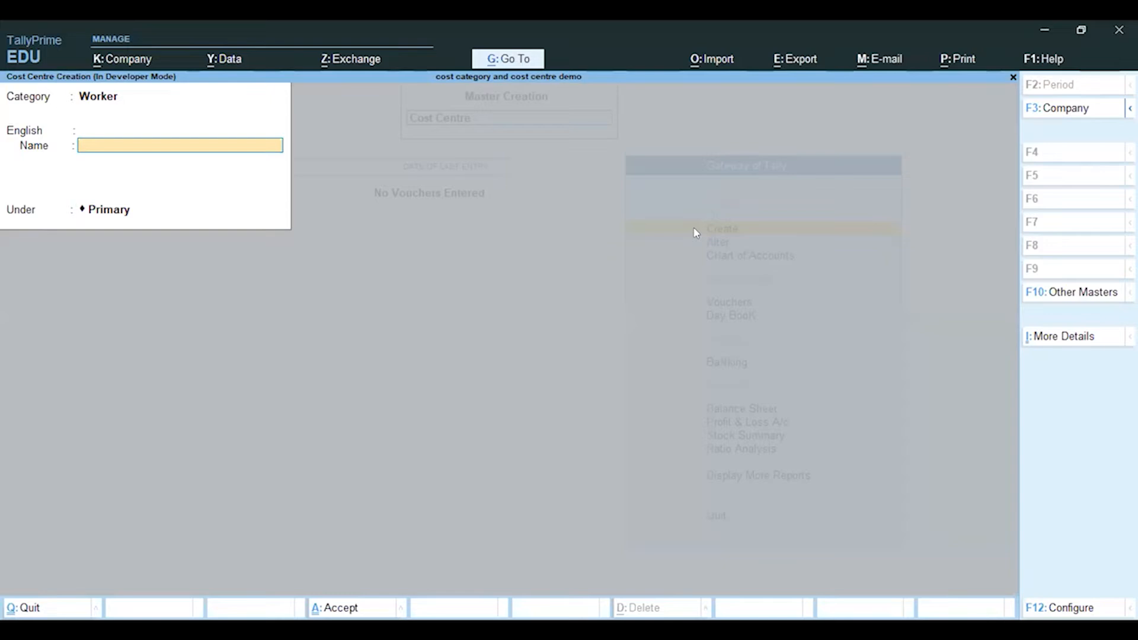
# Create a cost centre with the second worker's name in the Worker category, under Primary
pyautogui.write('Roh')
pyautogui.press('Return')
pyautogui.press('Return')
pyautogui.press('Return')
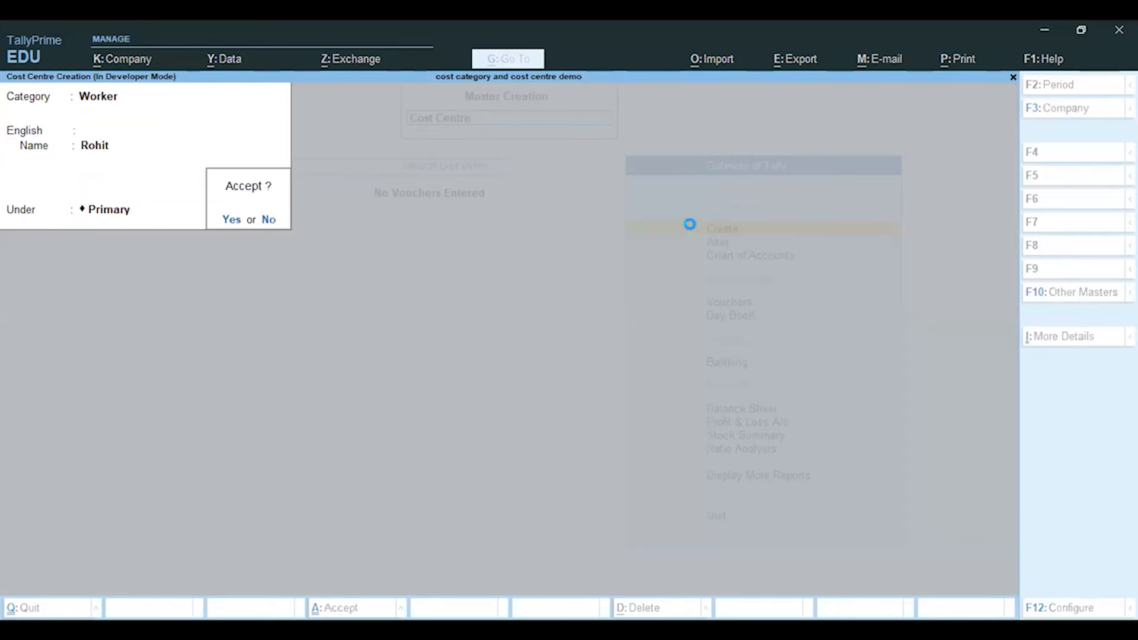
pyautogui.press('Return')
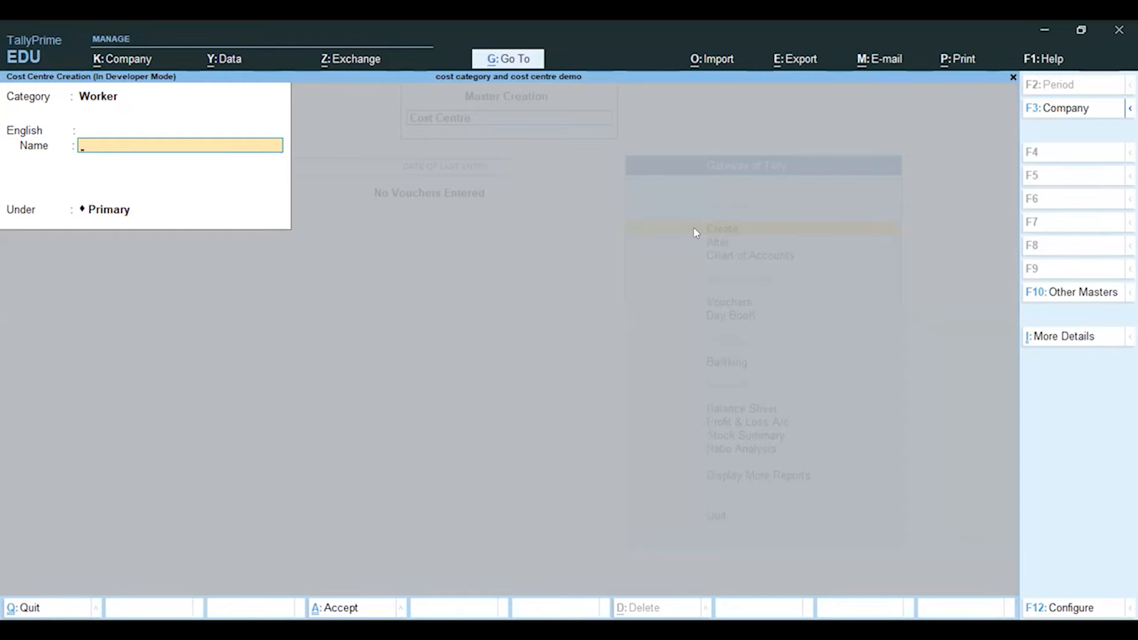
# Create a cost centre with the third worker's name in the Worker category, under Primary
pyautogui.write('Sanjay')
pyautogui.press('Return')
pyautogui.press('Return')
pyautogui.press('Return')
pyautogui.press('Return')
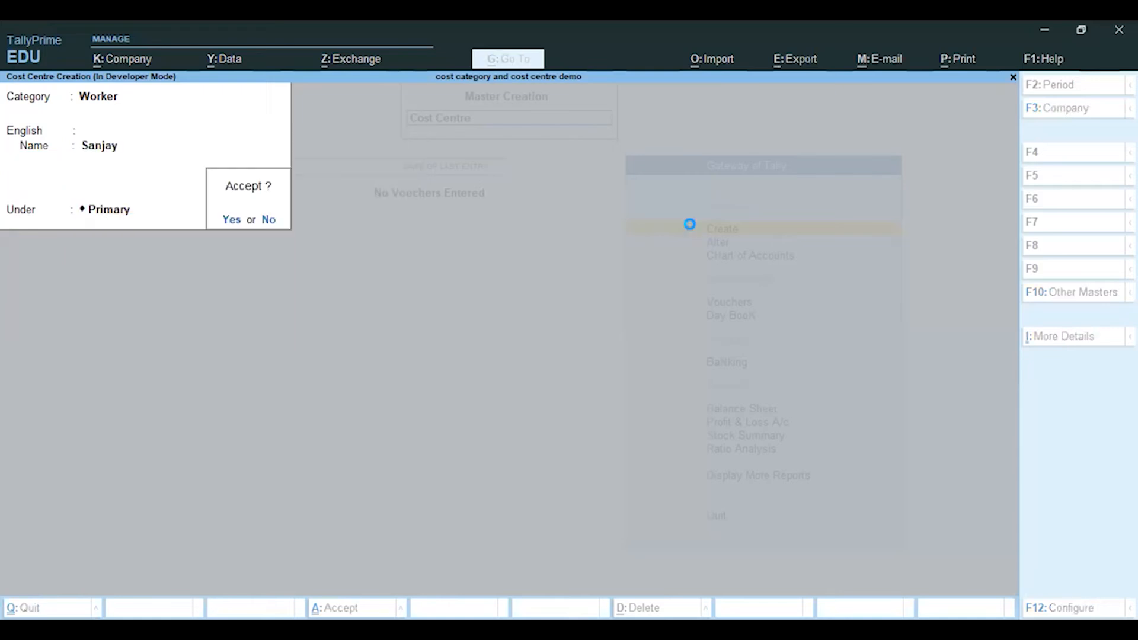
# Accept the third worker's cost centre and create one with the fourth worker's name in the Worker category, under Primary
pyautogui.press('Return')
pyautogui.write('Raj')
pyautogui.press('Return')
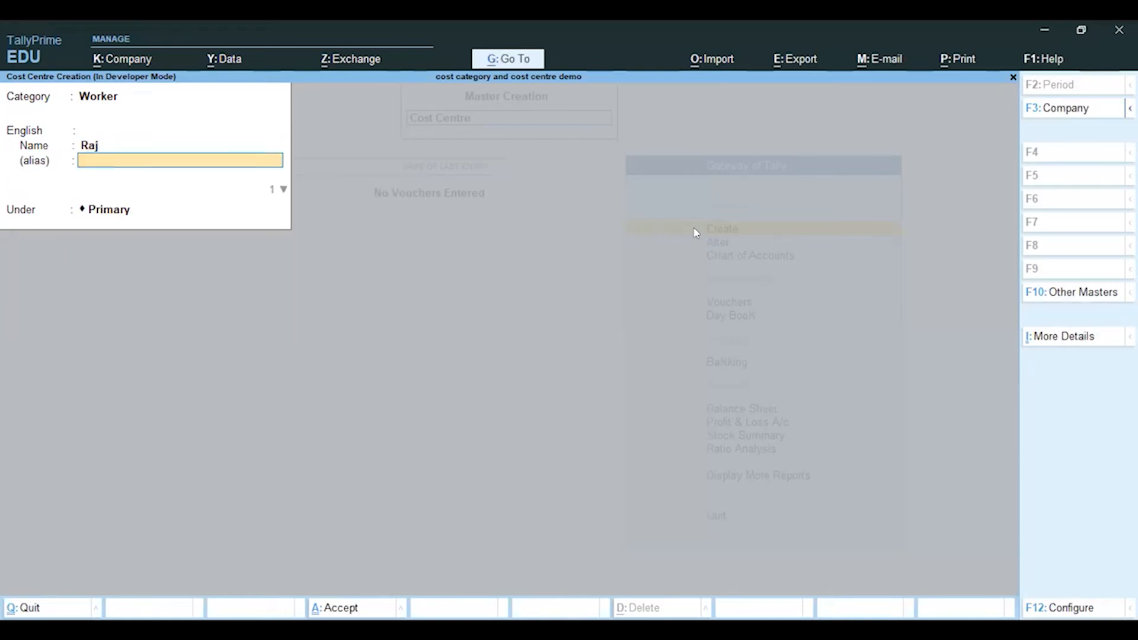
pyautogui.press('Return')
pyautogui.press('Return')
pyautogui.press('Return')
pyautogui.press('Return')
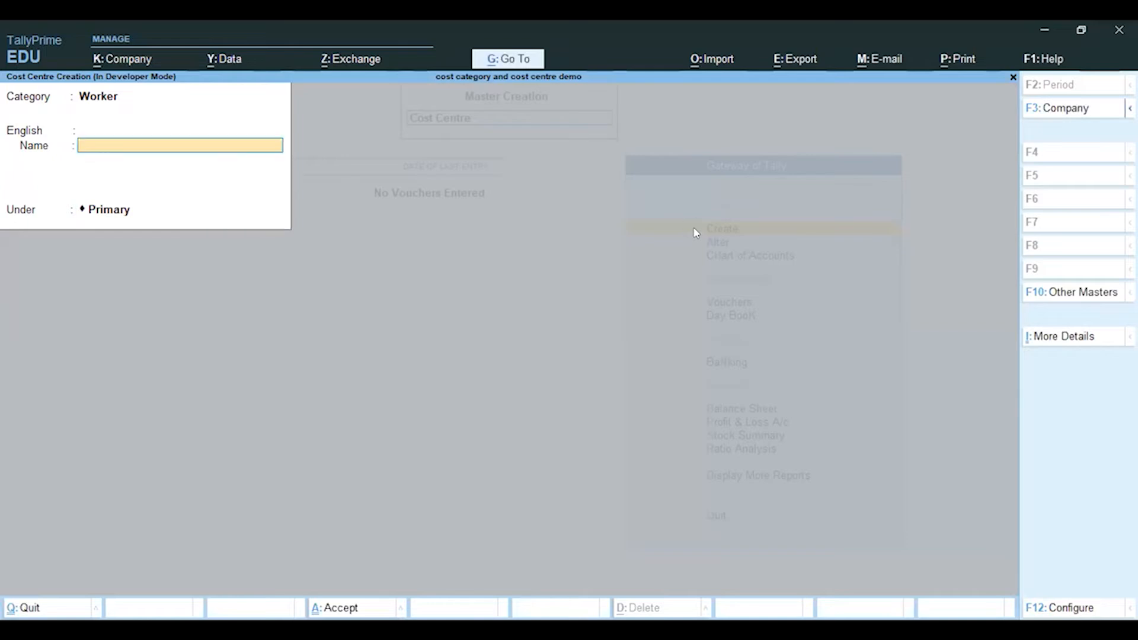
pyautogui.press('Escape')
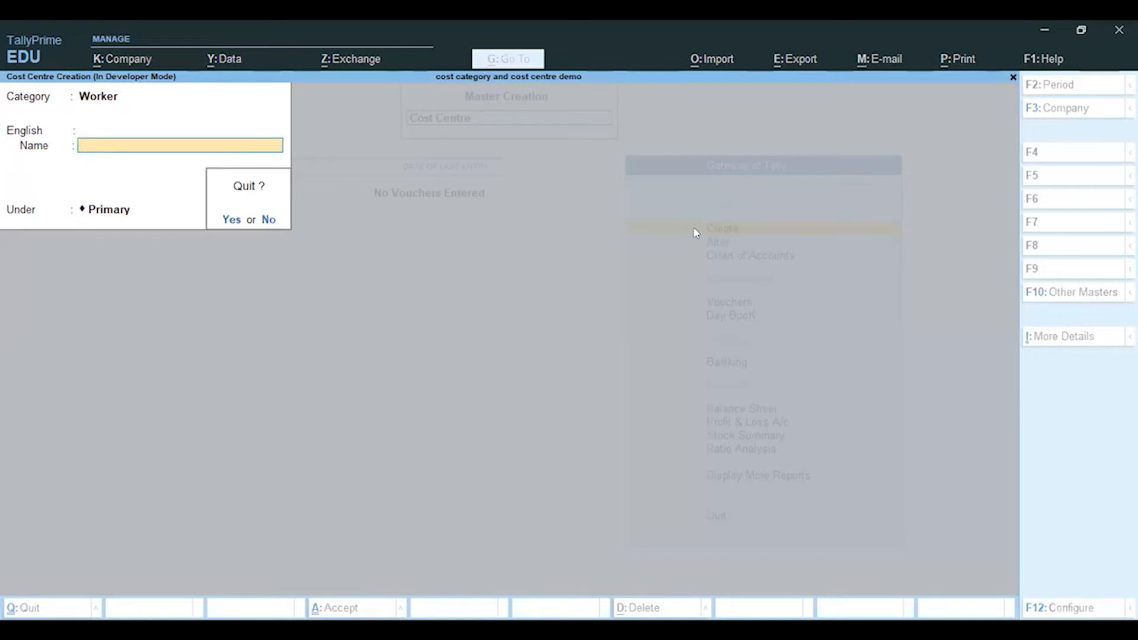
pyautogui.press('Return')
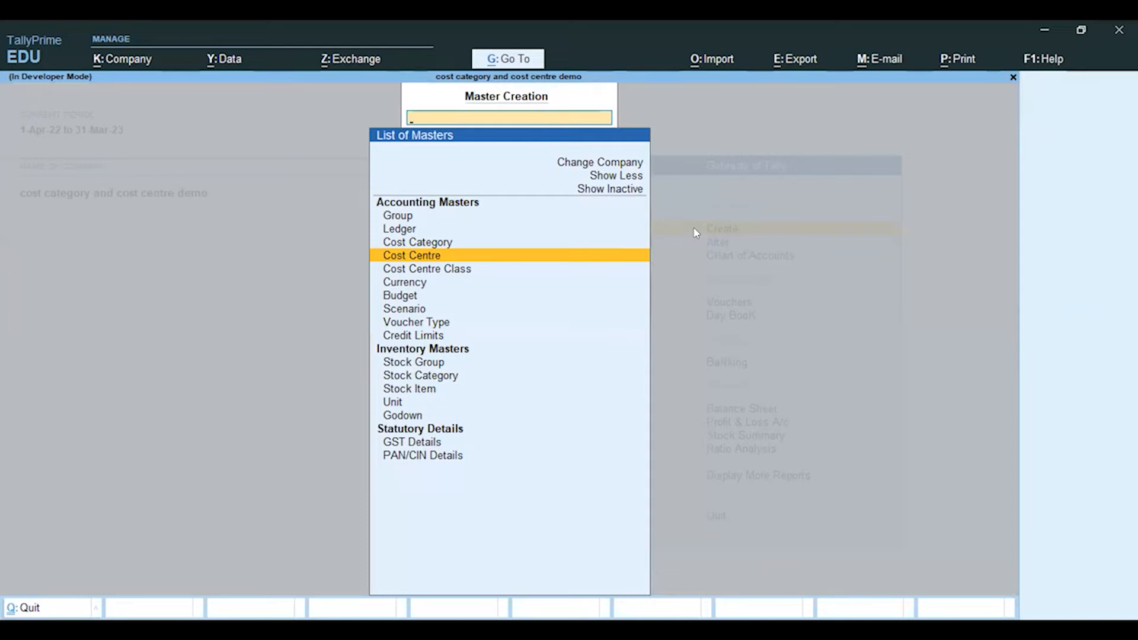
# Start a new ledger named Salary under Indirect Expenses, with the ledger type Not Applicable
pyautogui.press('Up')
pyautogui.press('Up')
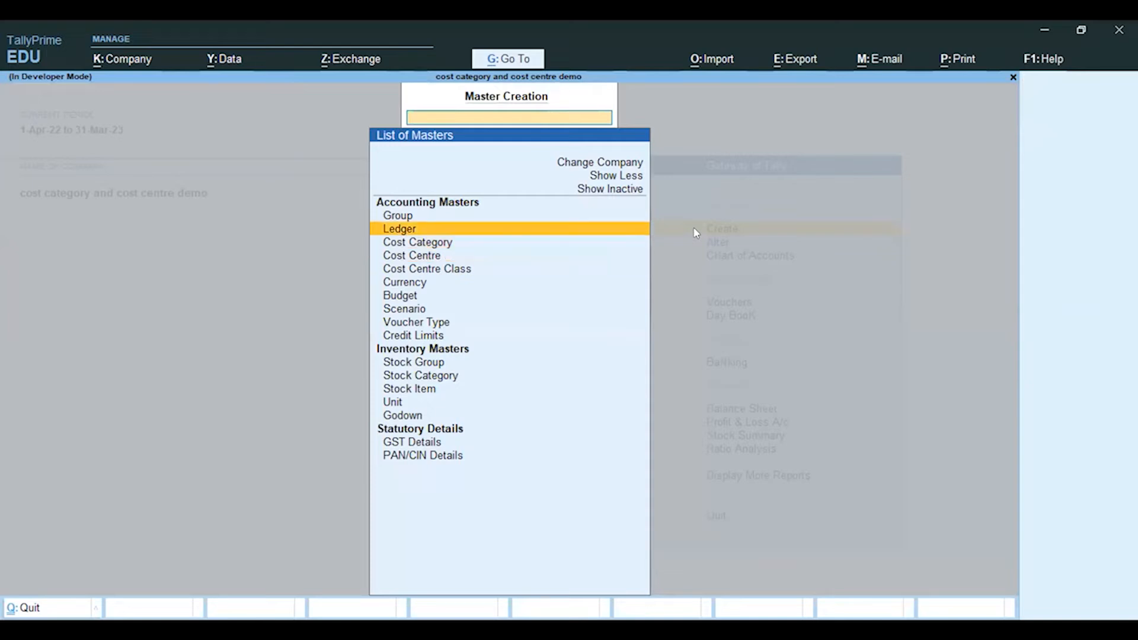
pyautogui.press('Return')
pyautogui.write('Sala')
pyautogui.press('Return')
pyautogui.press('Return')
pyautogui.press('Return')
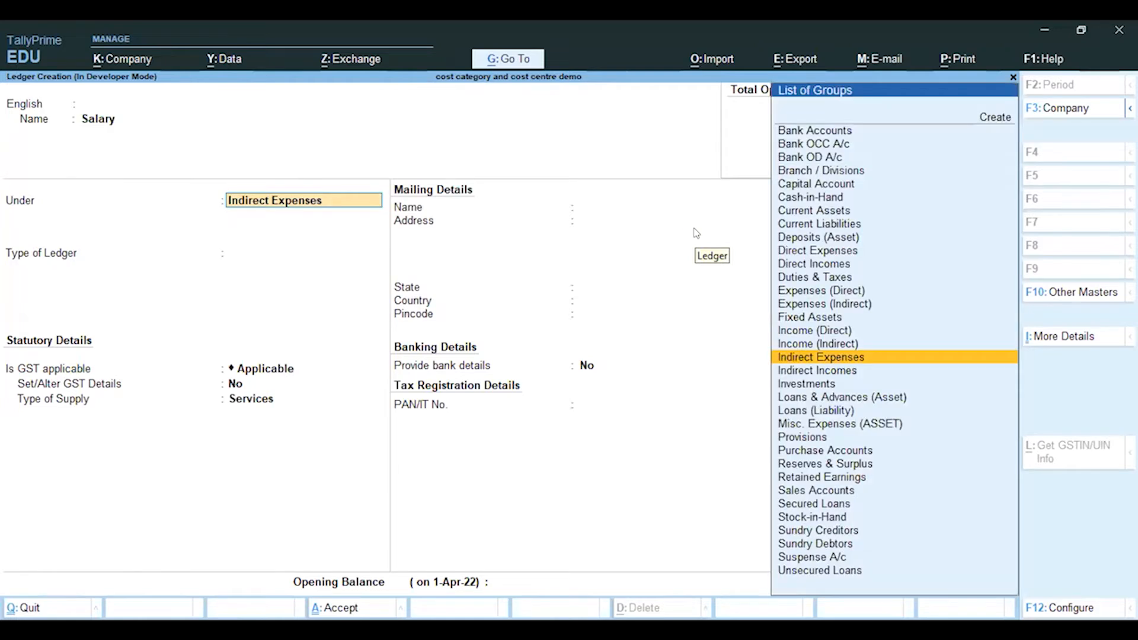
pyautogui.press('Return')
pyautogui.press('Return')
pyautogui.press('Return')
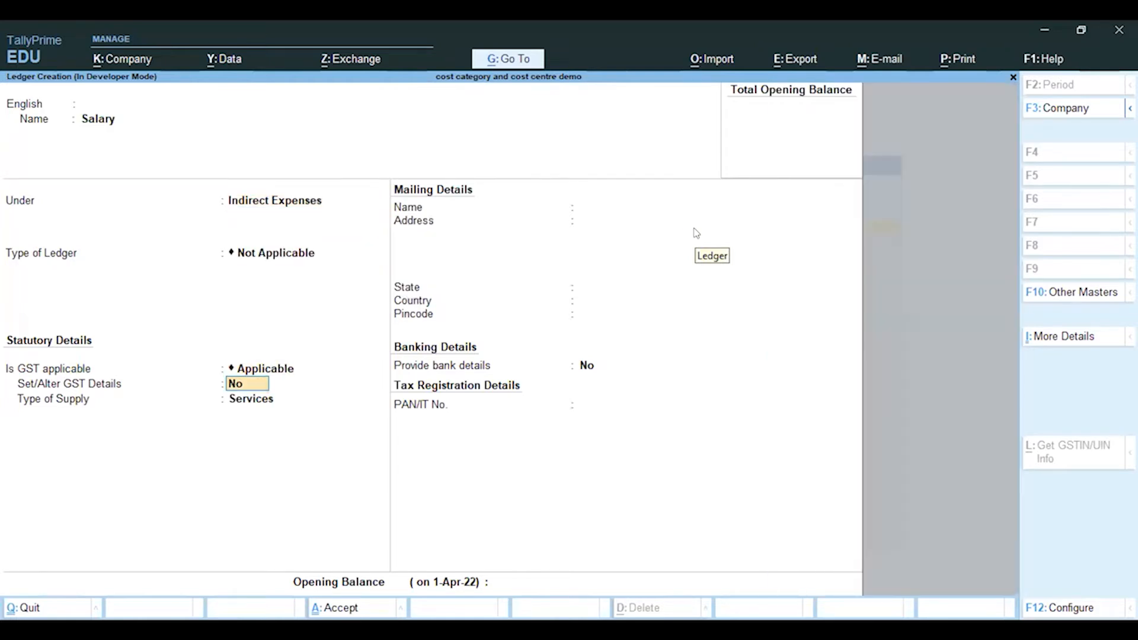
# Set the Salary ledger's GST applicability to Not Applicable, then save it and leave master creation
pyautogui.press('BackSpace')
pyautogui.press('Down')
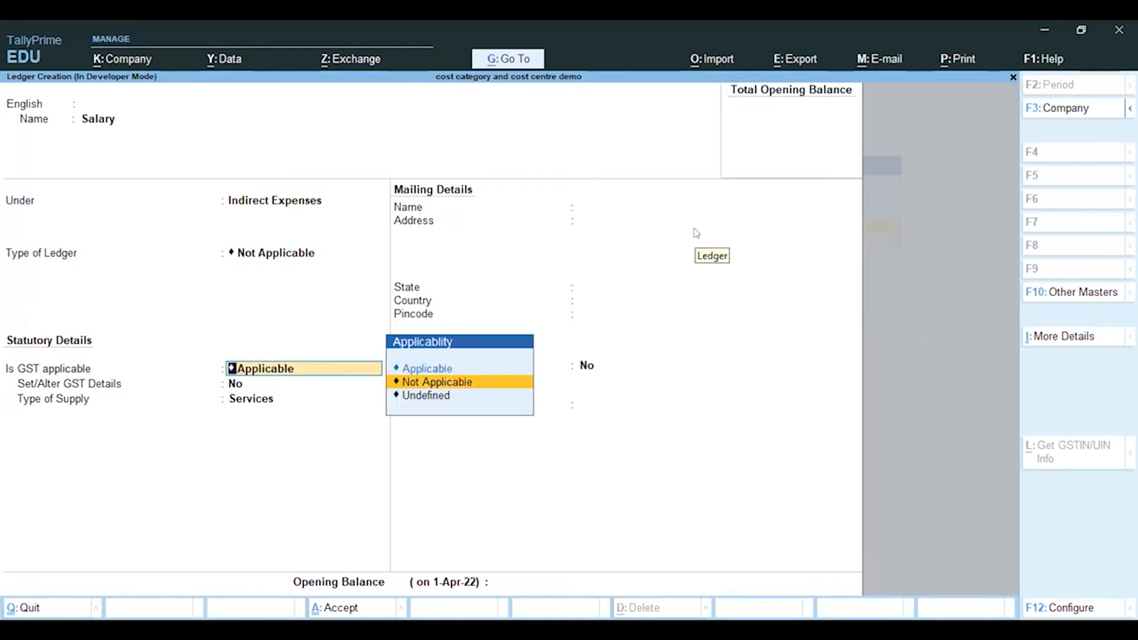
pyautogui.press('Return')
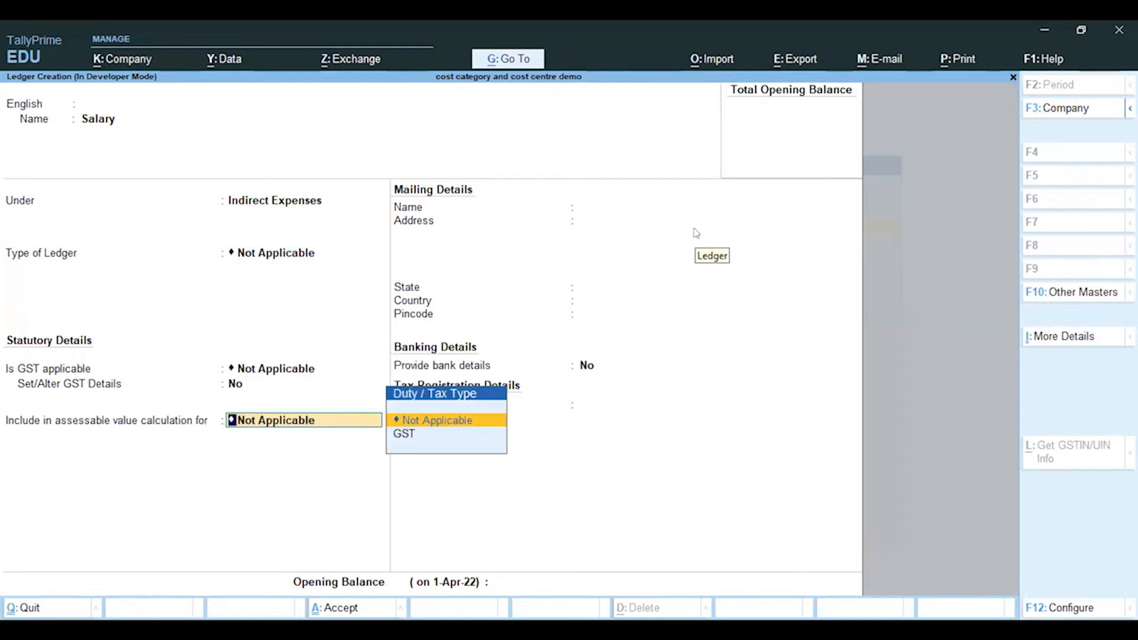
pyautogui.hotkey('ctrl', 'a')
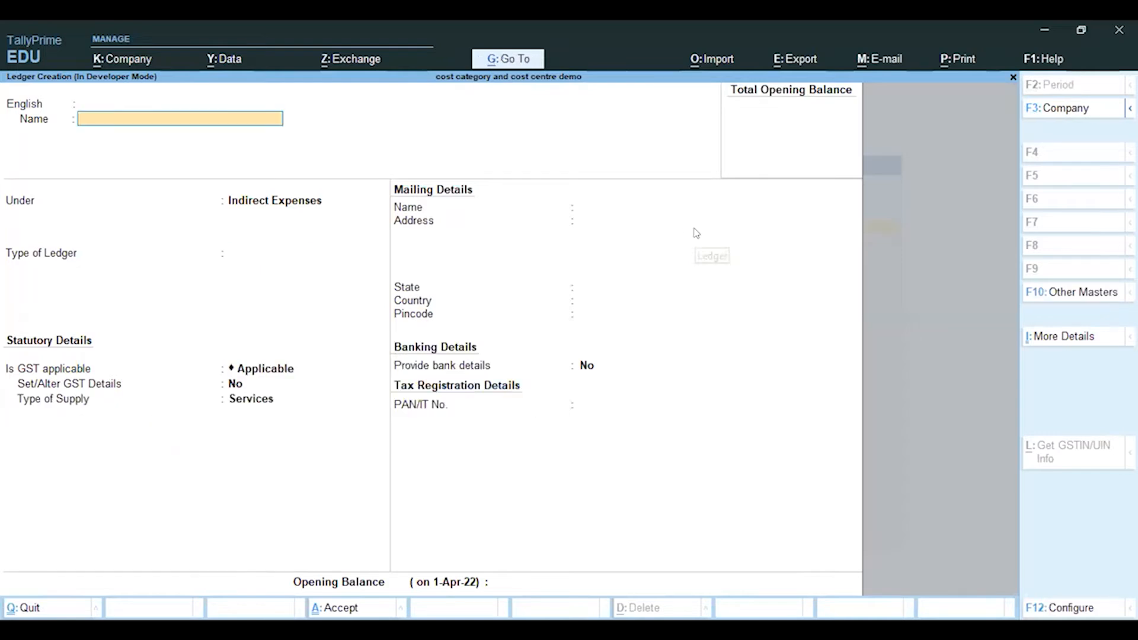
pyautogui.press('Escape')
pyautogui.press('y')
pyautogui.press('Escape')
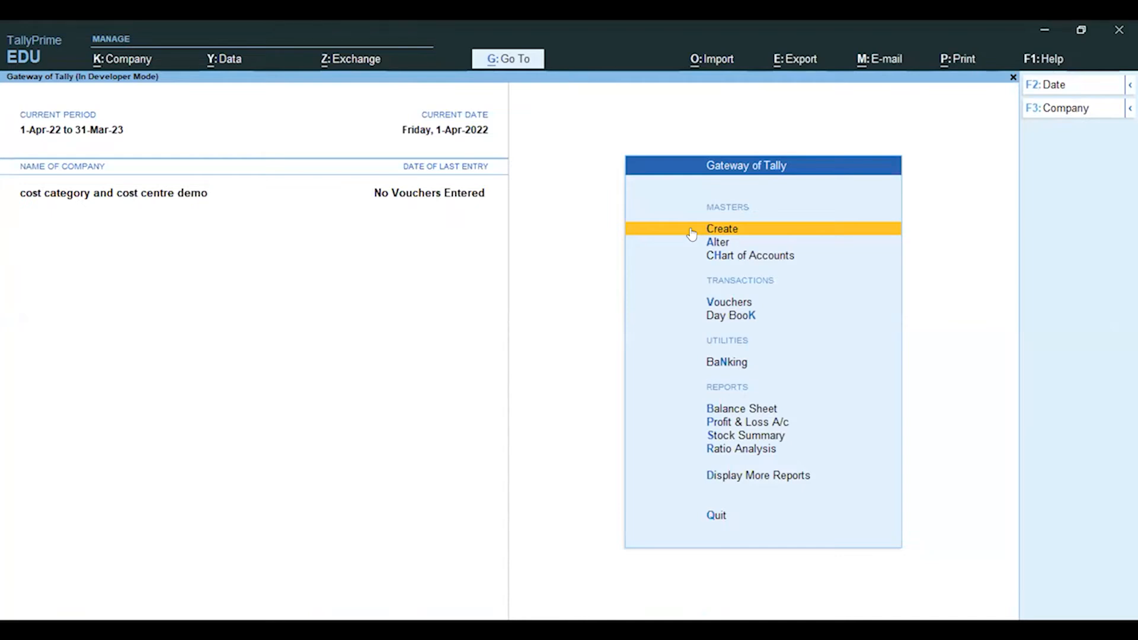
# Start a payment voucher with Cash as the account
pyautogui.press('Down')
pyautogui.press('Down')
pyautogui.press('Down')
pyautogui.press('Down')
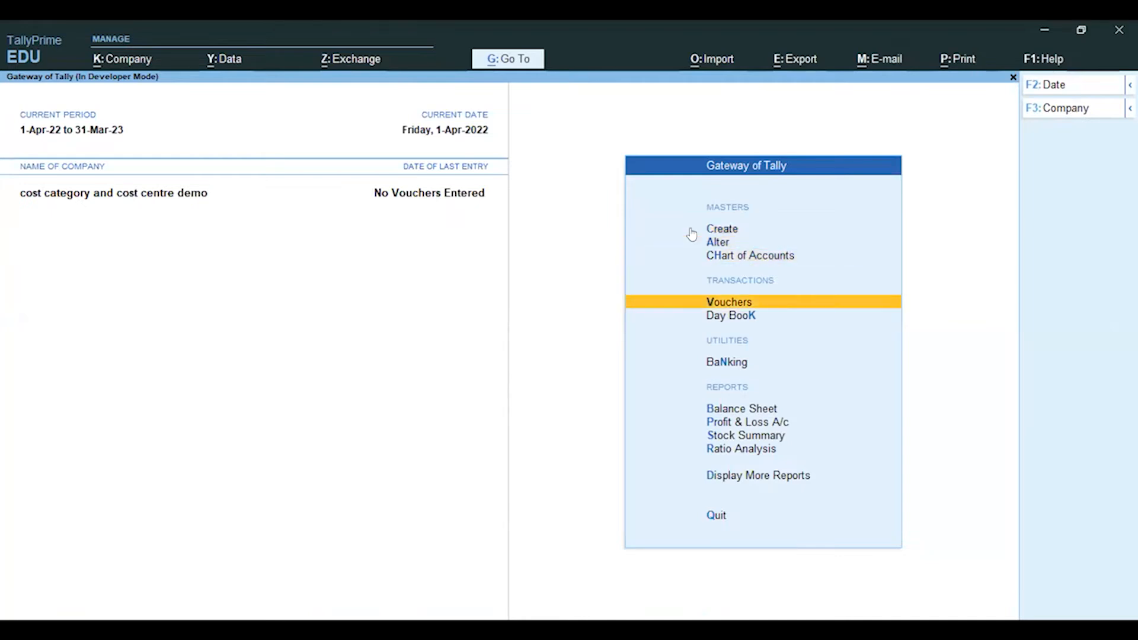
pyautogui.press('Up')
pyautogui.press('Return')
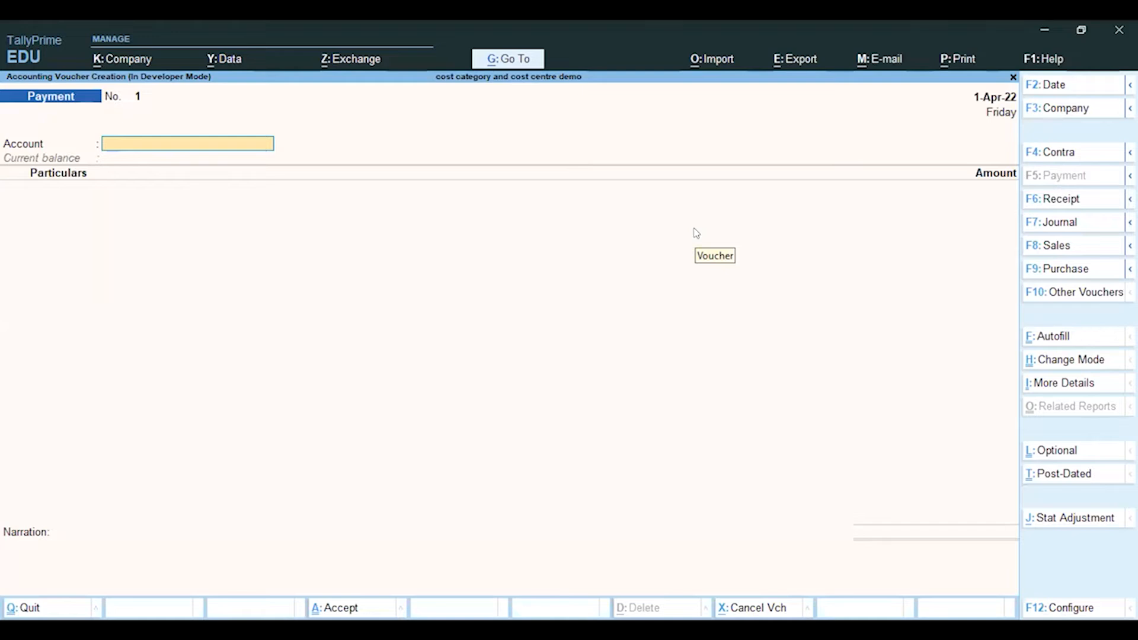
pyautogui.press('Down')
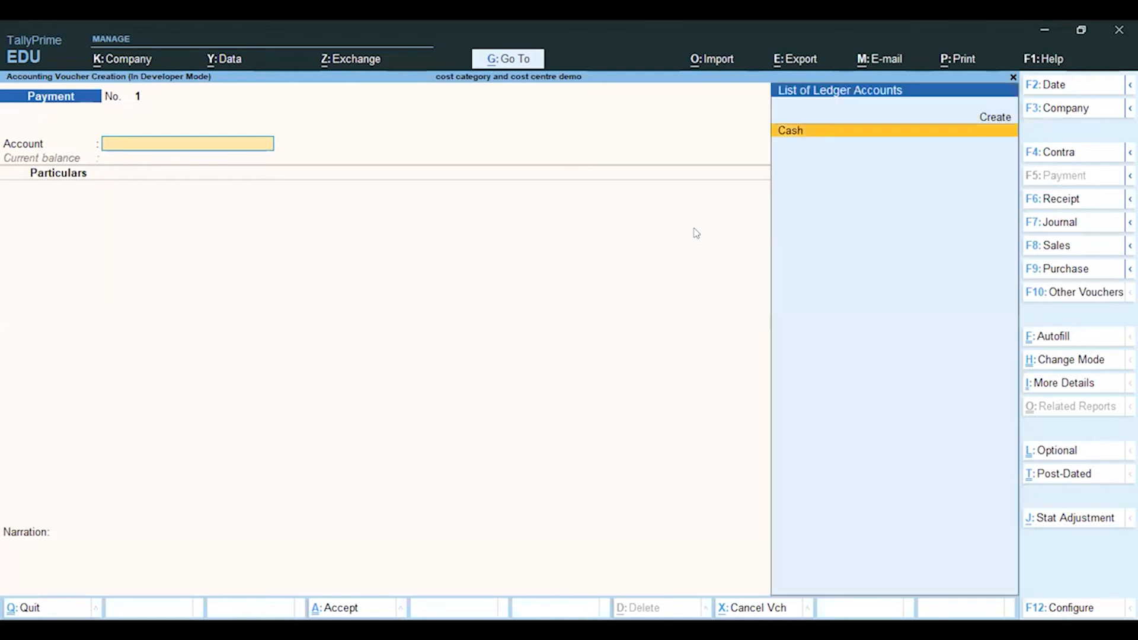
pyautogui.press('Return')
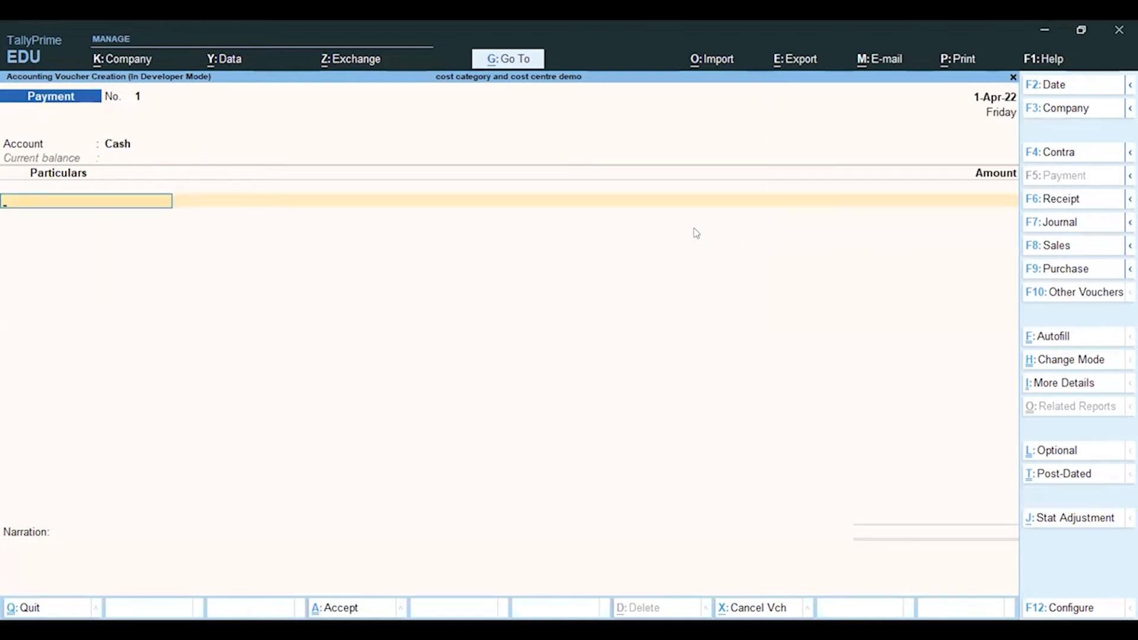
# Enter Salary as the voucher's particulars with an amount of 20,000
pyautogui.press('Down')
pyautogui.press('Down')
pyautogui.press('Down')
pyautogui.press('Down')
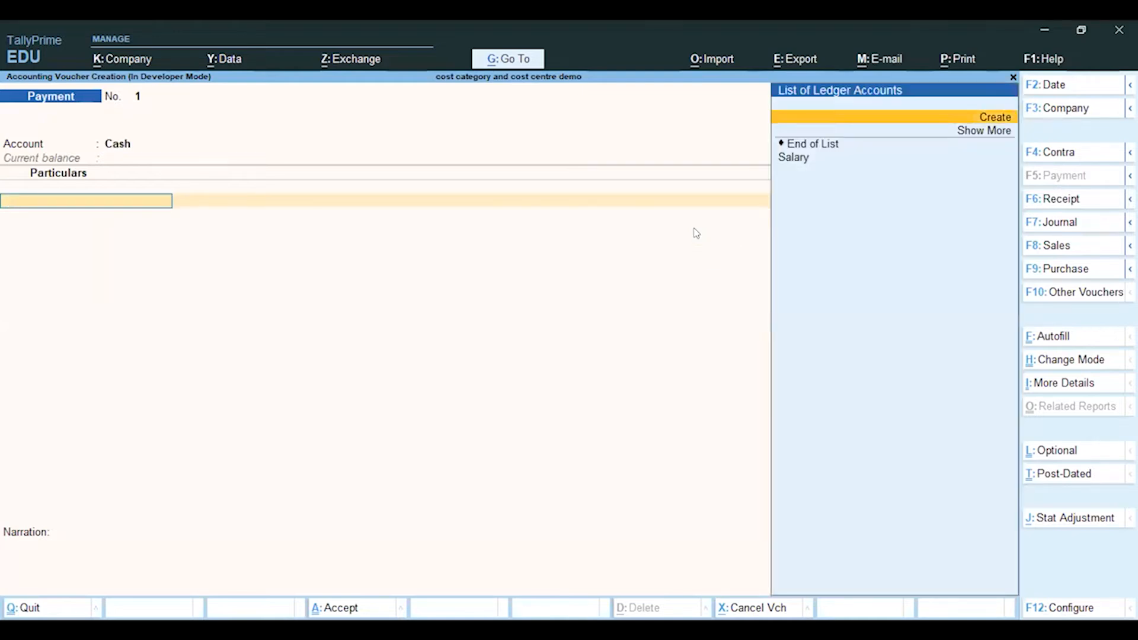
pyautogui.press('Return')
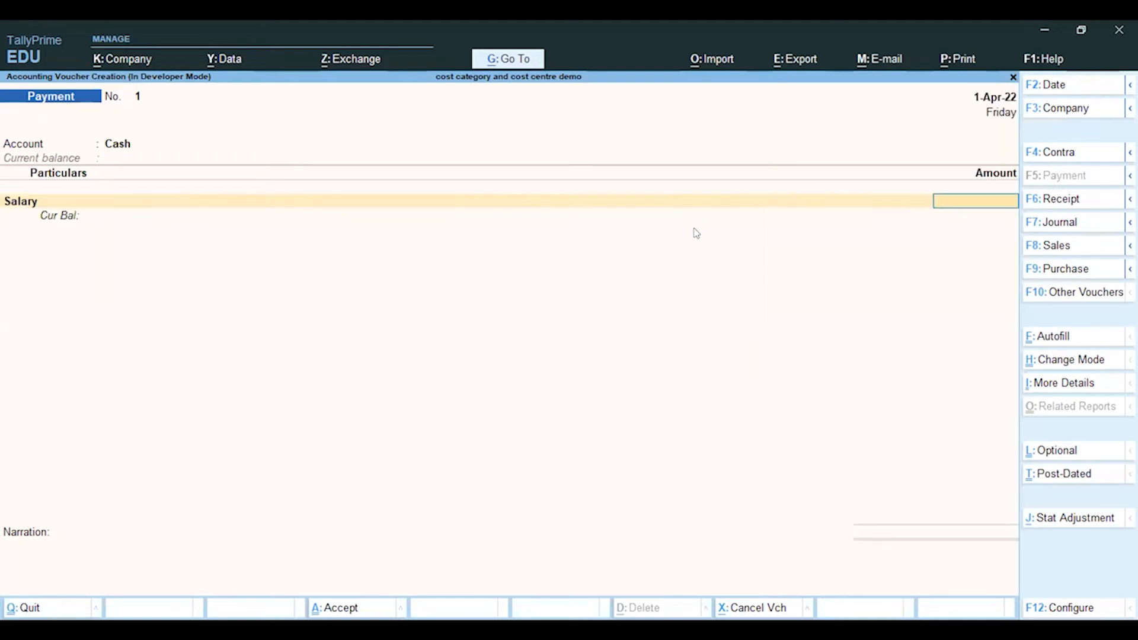
pyautogui.write('20,000')
pyautogui.press('Return')
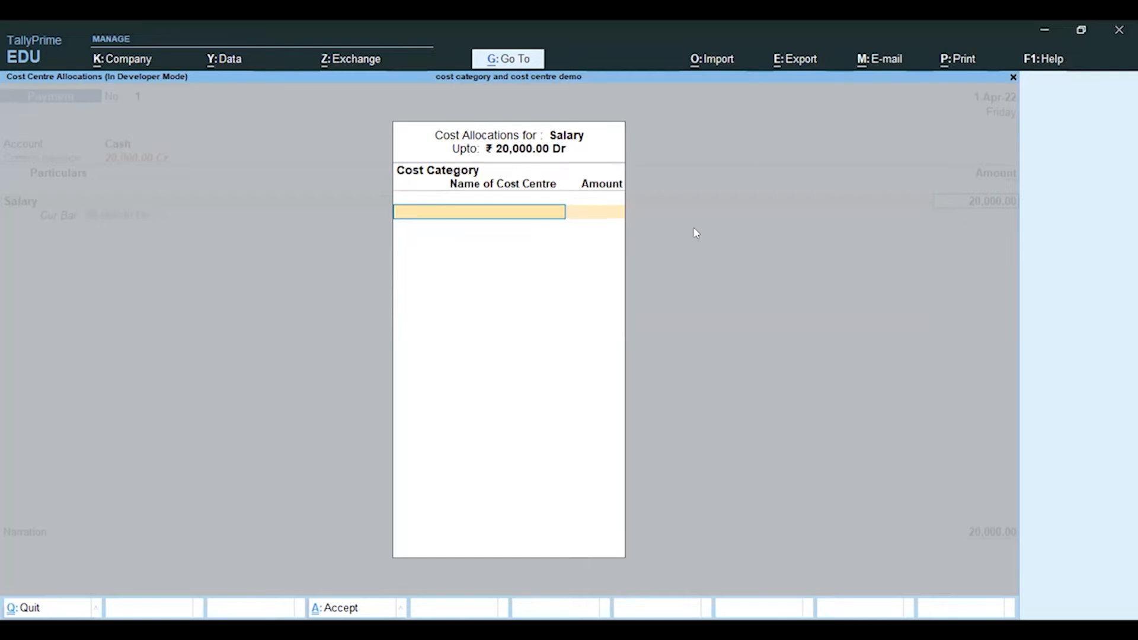
# Choose the Worker category for the Salary allocation and allocate 5,500 to the first worker in the cost centre list
pyautogui.press('Down')
pyautogui.press('Down')
pyautogui.press('Down')
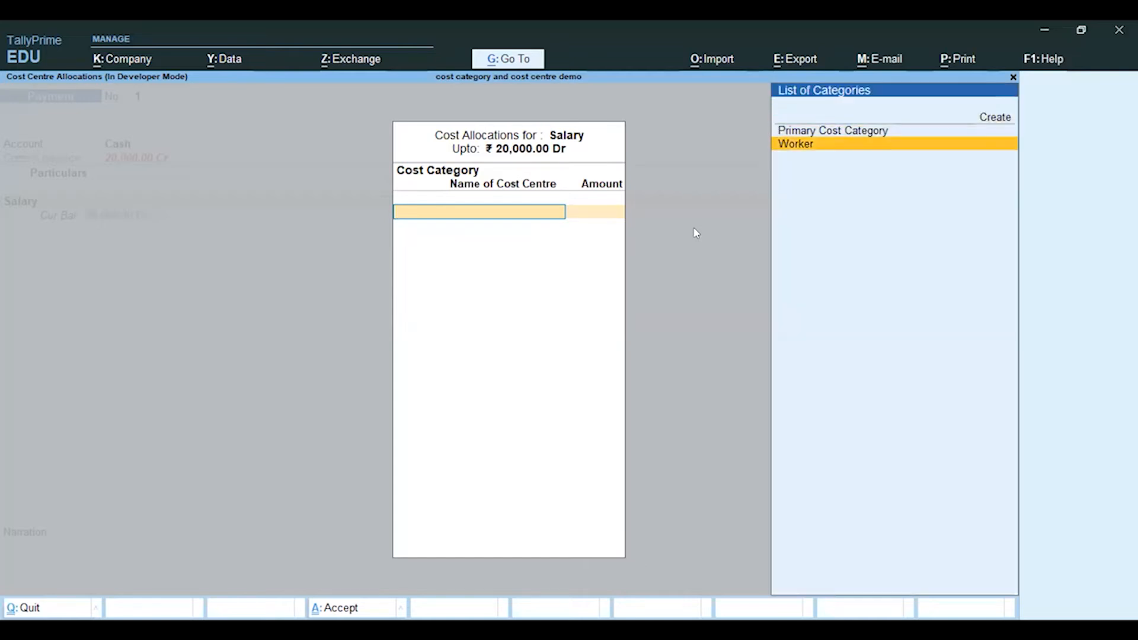
pyautogui.press('Return')
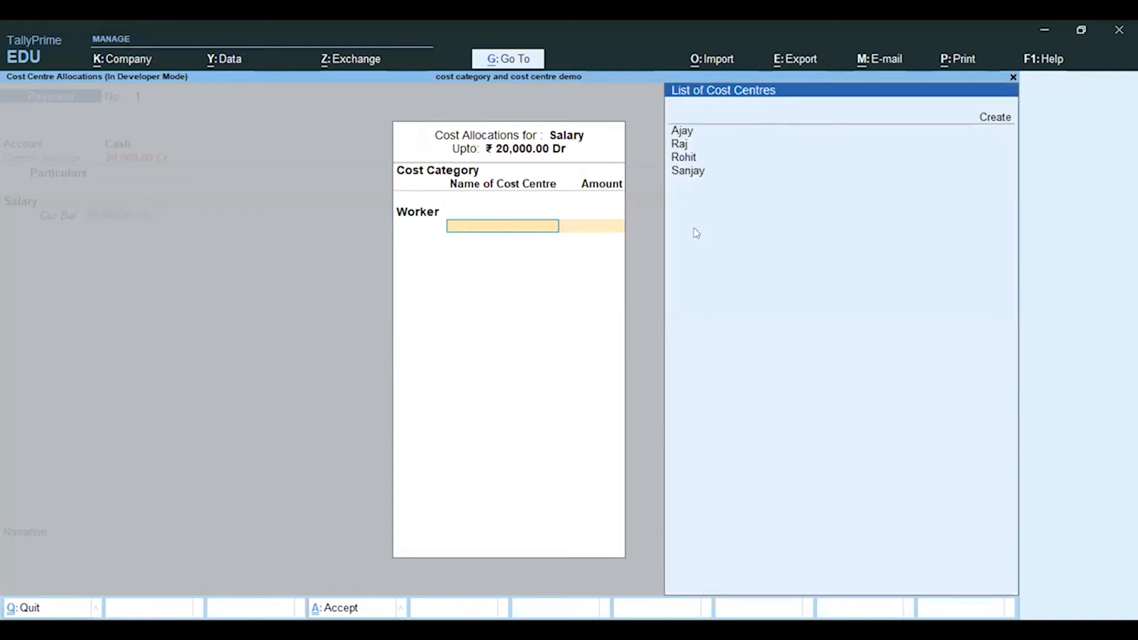
pyautogui.press('Down')
pyautogui.press('Down')
pyautogui.press('Return')
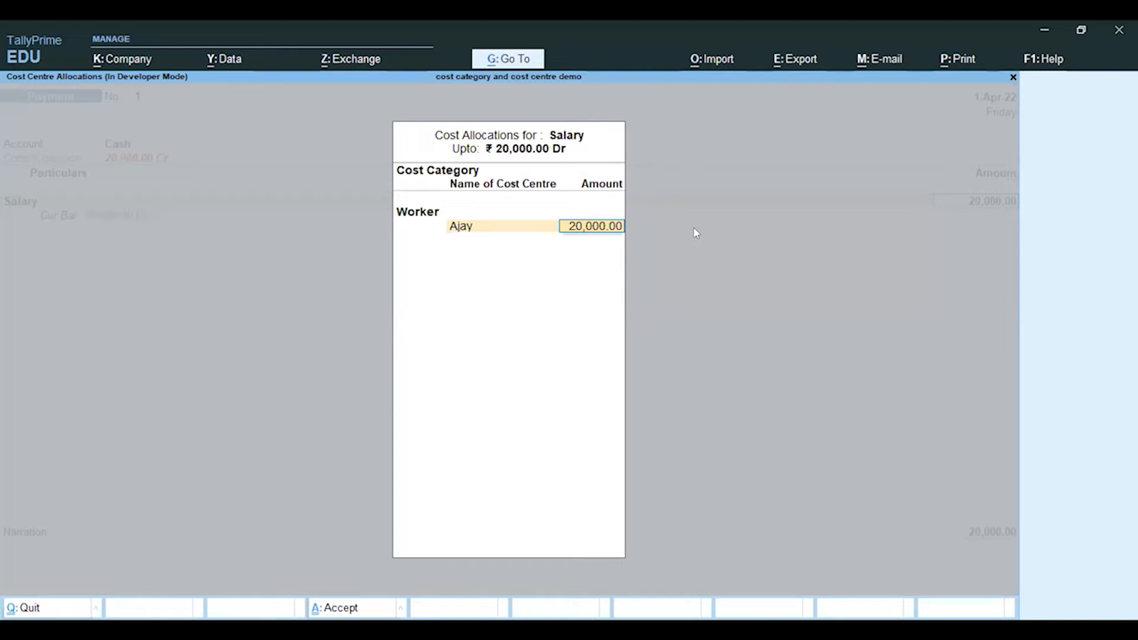
pyautogui.write('5,')
pyautogui.write('500')
pyautogui.press('Return')
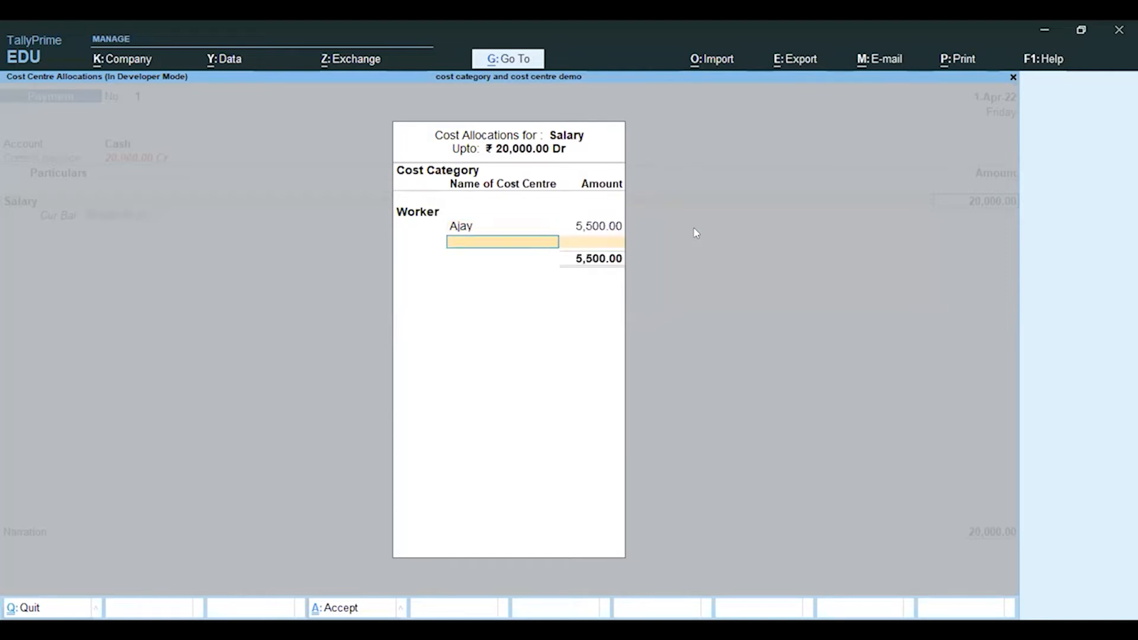
# Allocate 4,500 of the salary to the third worker in the cost centre list
pyautogui.press('Down')
pyautogui.press('Down')
pyautogui.press('Down')
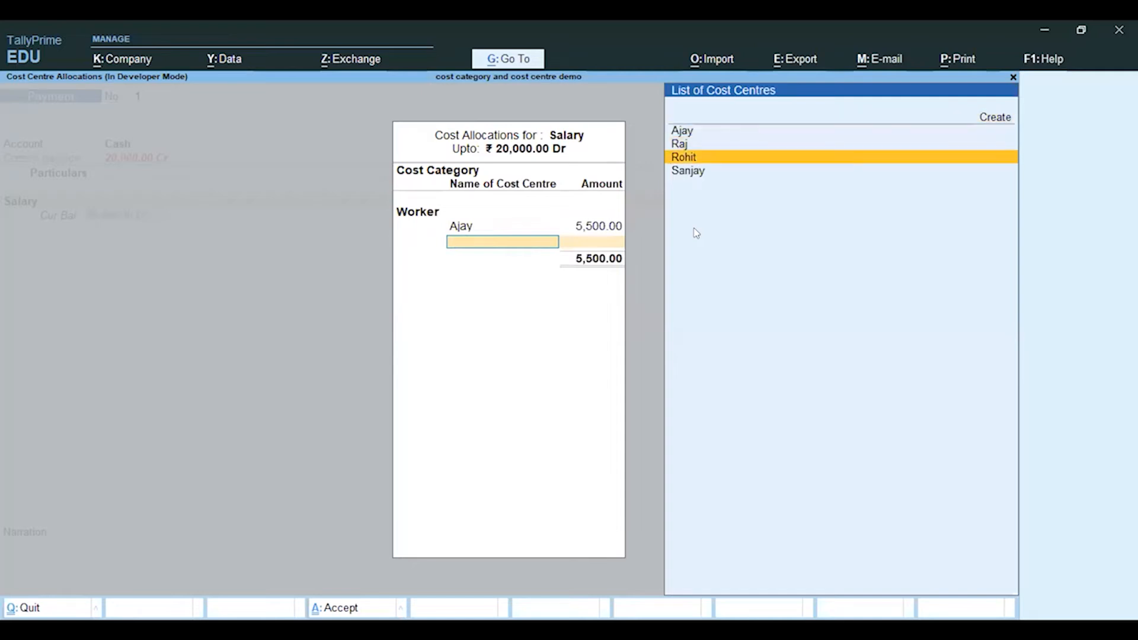
pyautogui.press('Return')
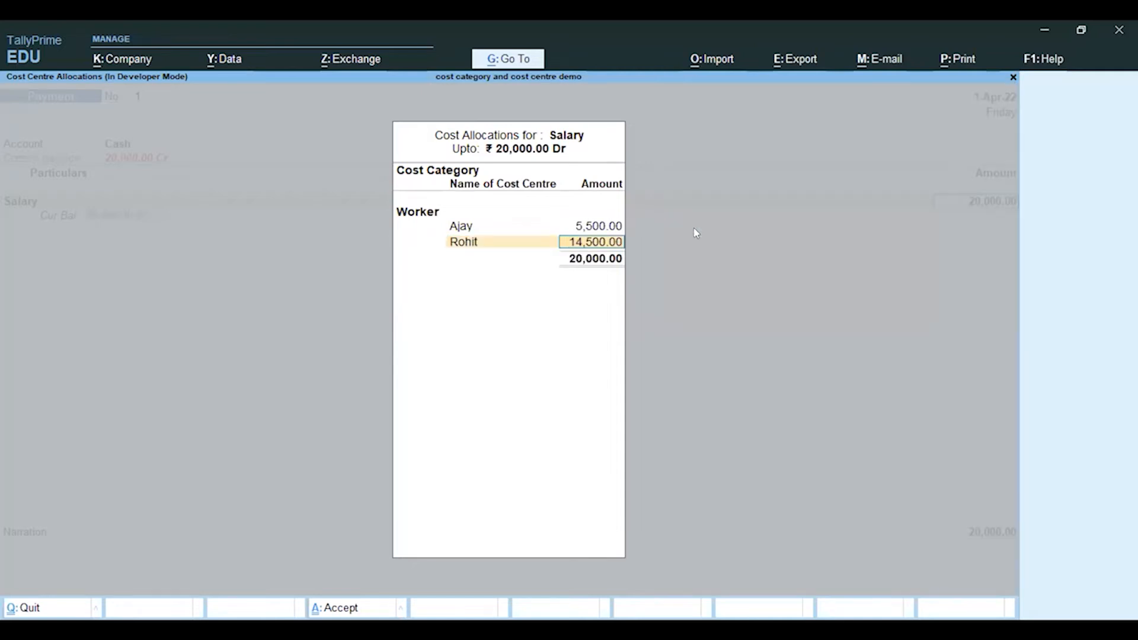
pyautogui.write('4500')
pyautogui.press('Return')
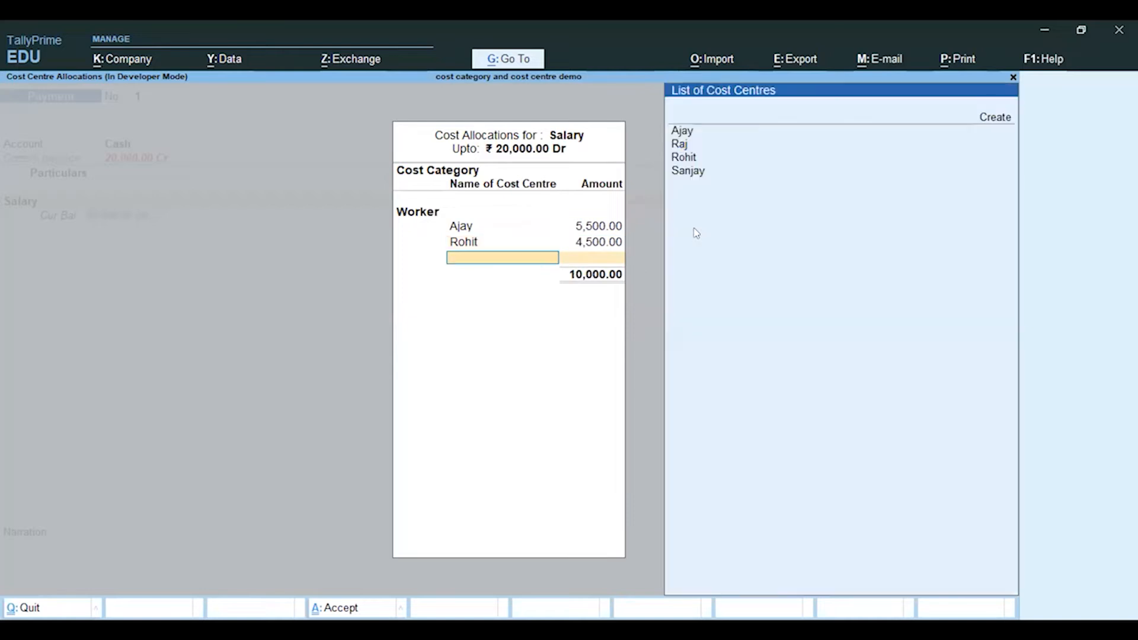
# Allocate 5,000 of the salary to the second worker in the cost centre list
pyautogui.press('Down')
pyautogui.press('Down')
pyautogui.press('Return')
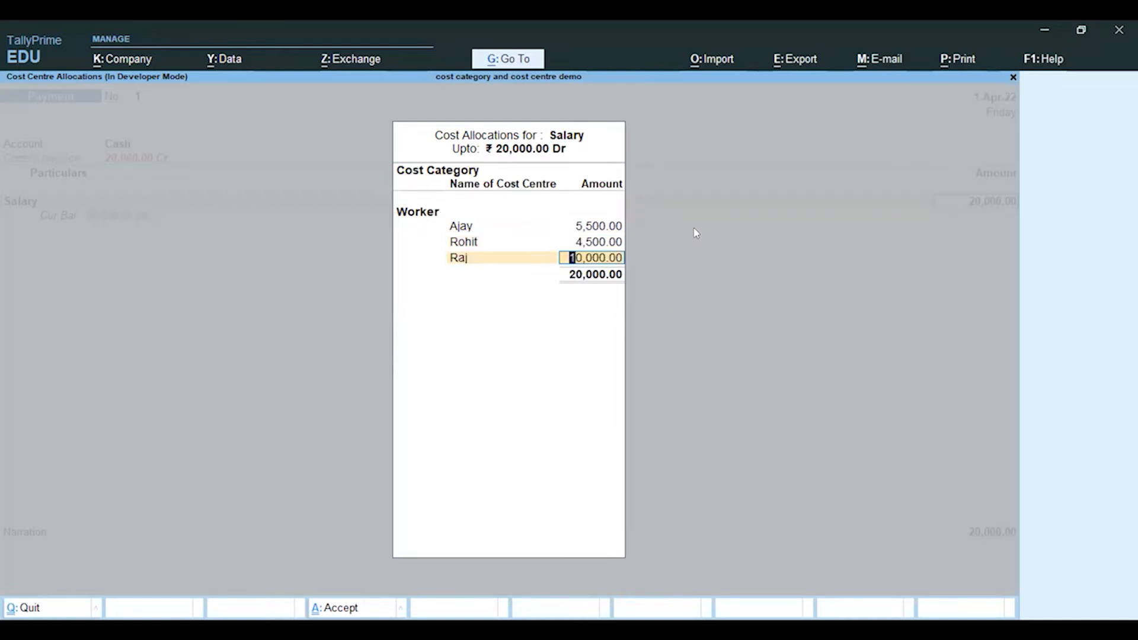
pyautogui.write('5,')
pyautogui.write('000')
pyautogui.press('Return')
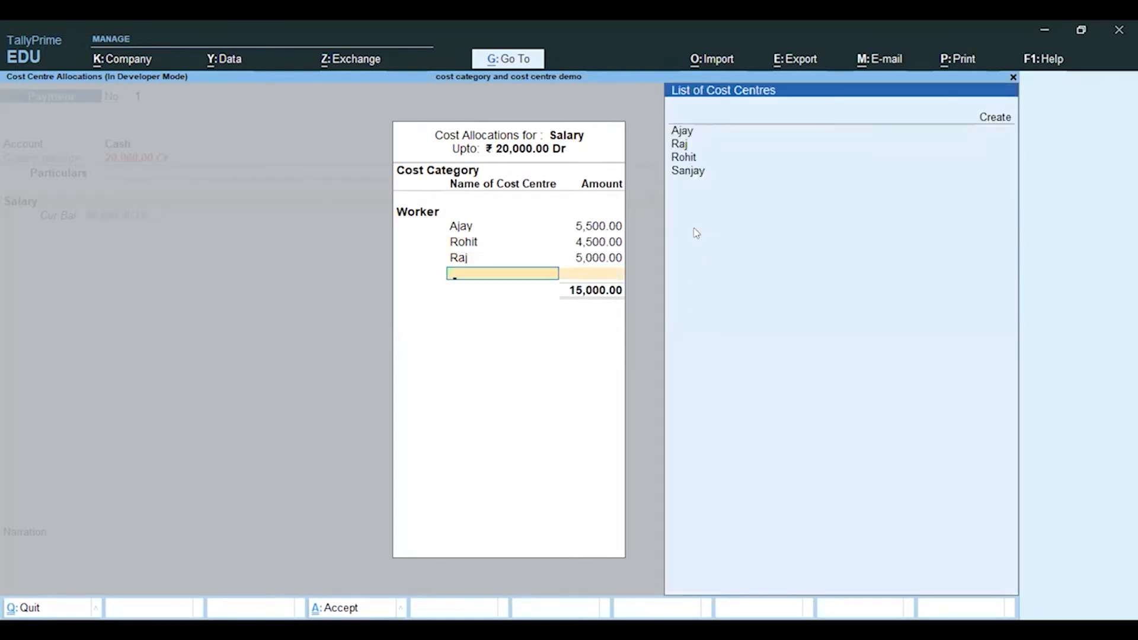
# Allocate the remaining 5,000 to the last worker in the cost centre list and finish the salary's cost allocation
pyautogui.press('Down')
pyautogui.press('Down')
pyautogui.press('Down')
pyautogui.press('Down')
pyautogui.press('Return')
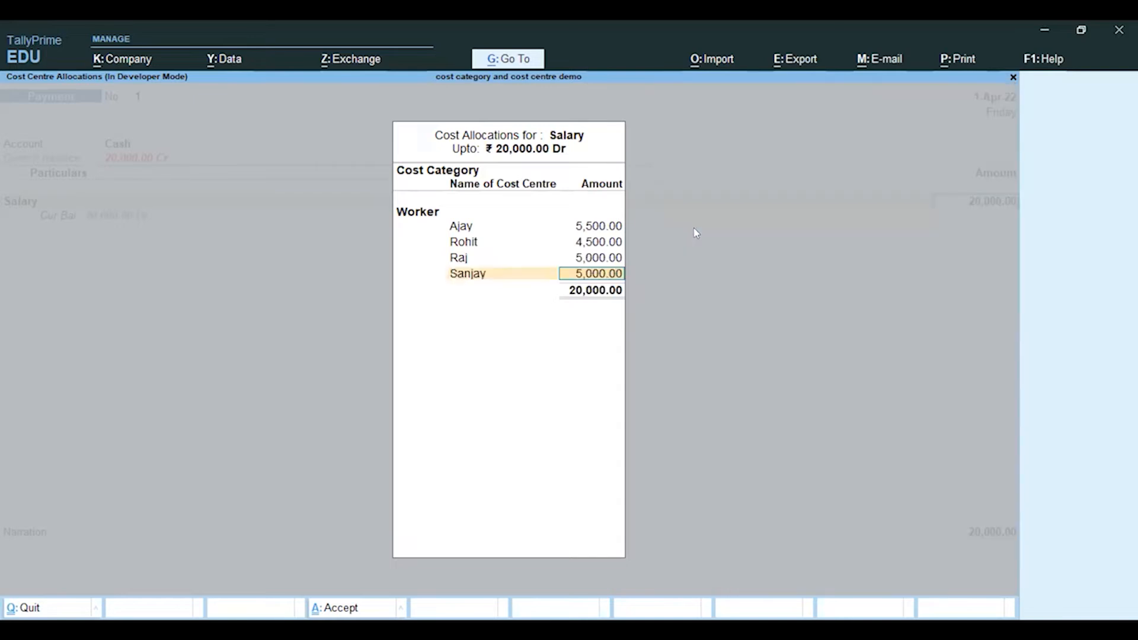
pyautogui.press('Return')
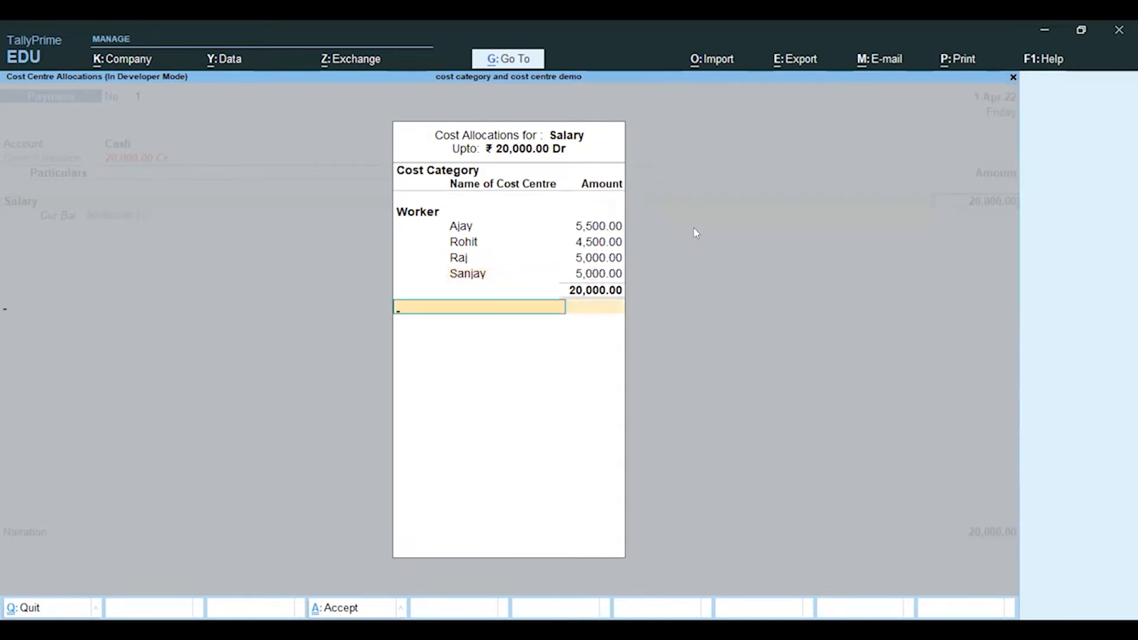
pyautogui.press('Return')
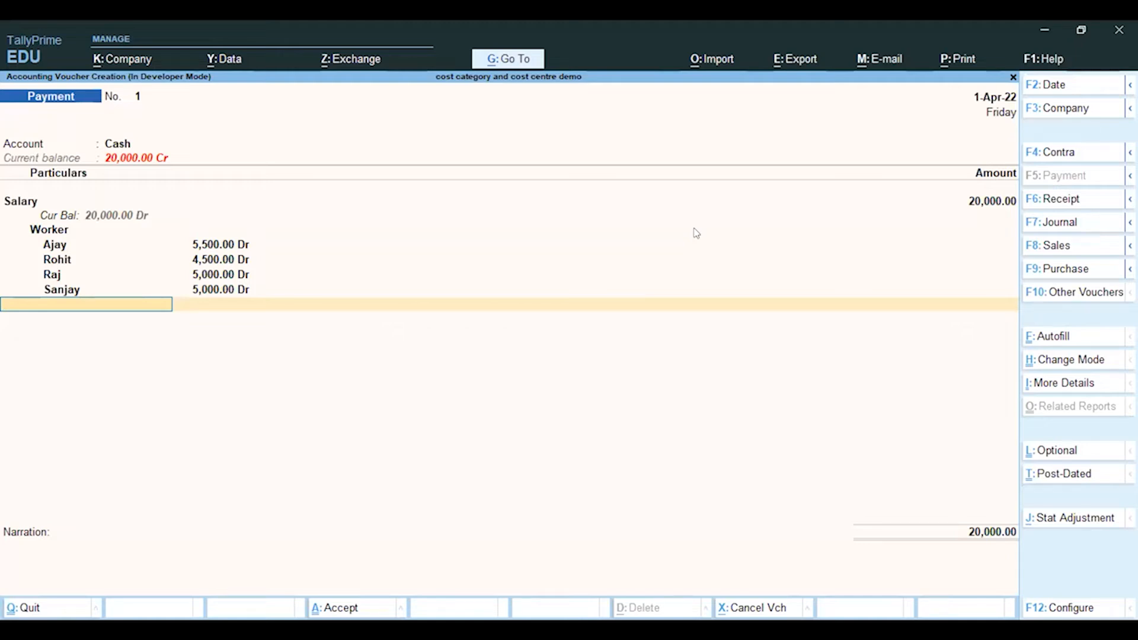
# Save the salary payment voucher without a narration and leave voucher entry
pyautogui.press('Return')
pyautogui.press('Return')
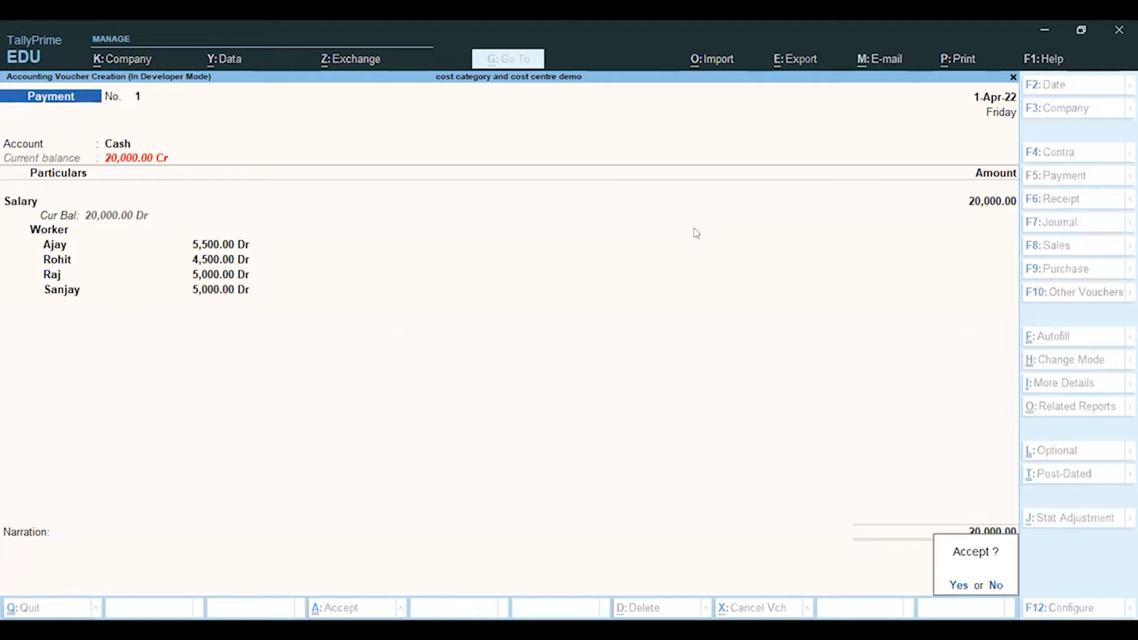
pyautogui.press('Return')
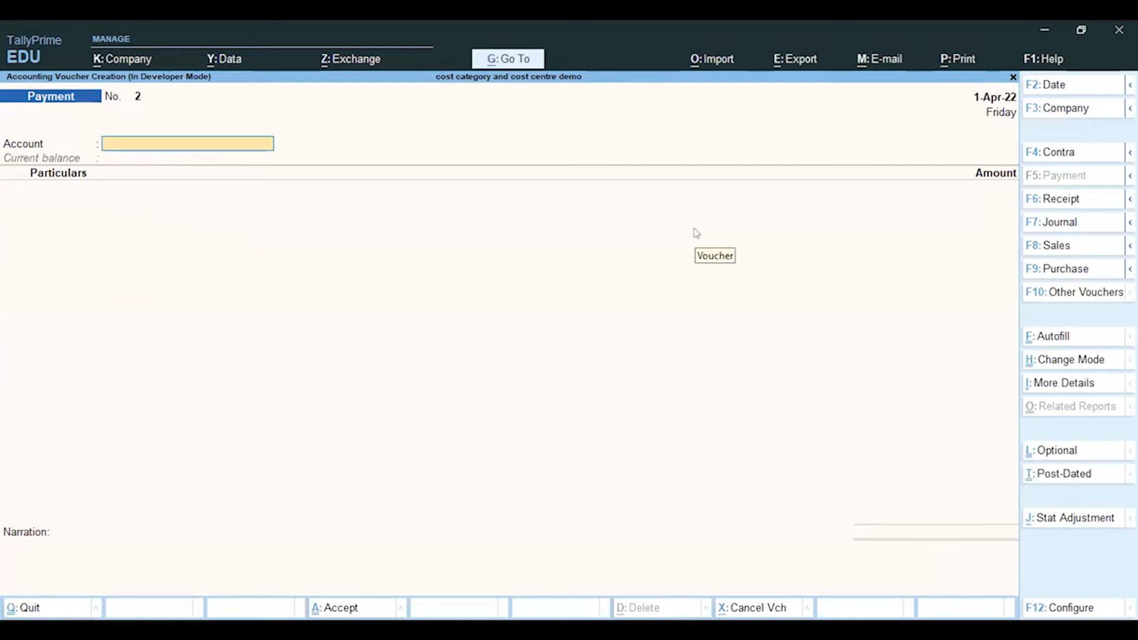
pyautogui.press('Escape')
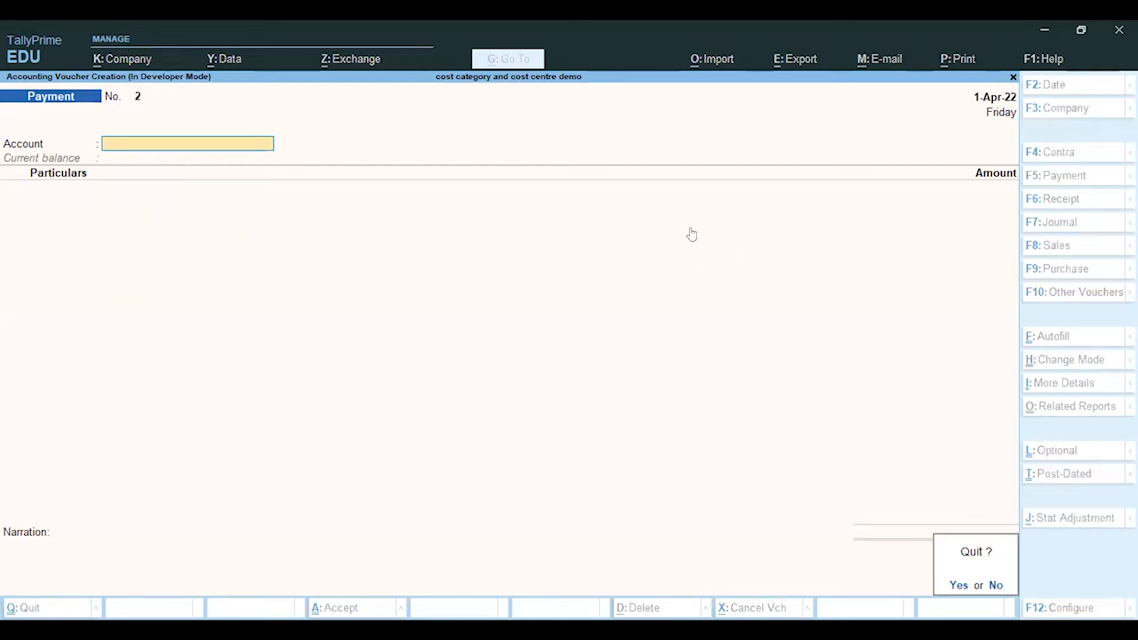
pyautogui.press('Return')
# Open the Display More Reports list of the demo company
pyautogui.press('Down')
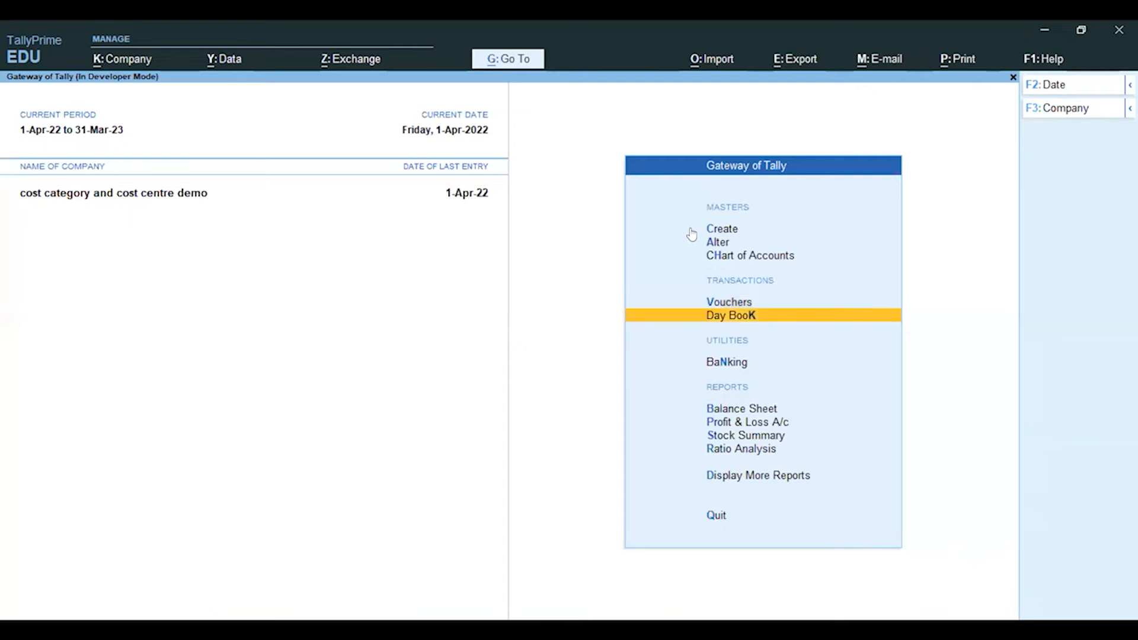
pyautogui.press('Down')
pyautogui.press('Down')
pyautogui.press('Down')
pyautogui.press('Down')
pyautogui.press('Down')
pyautogui.press('Down')
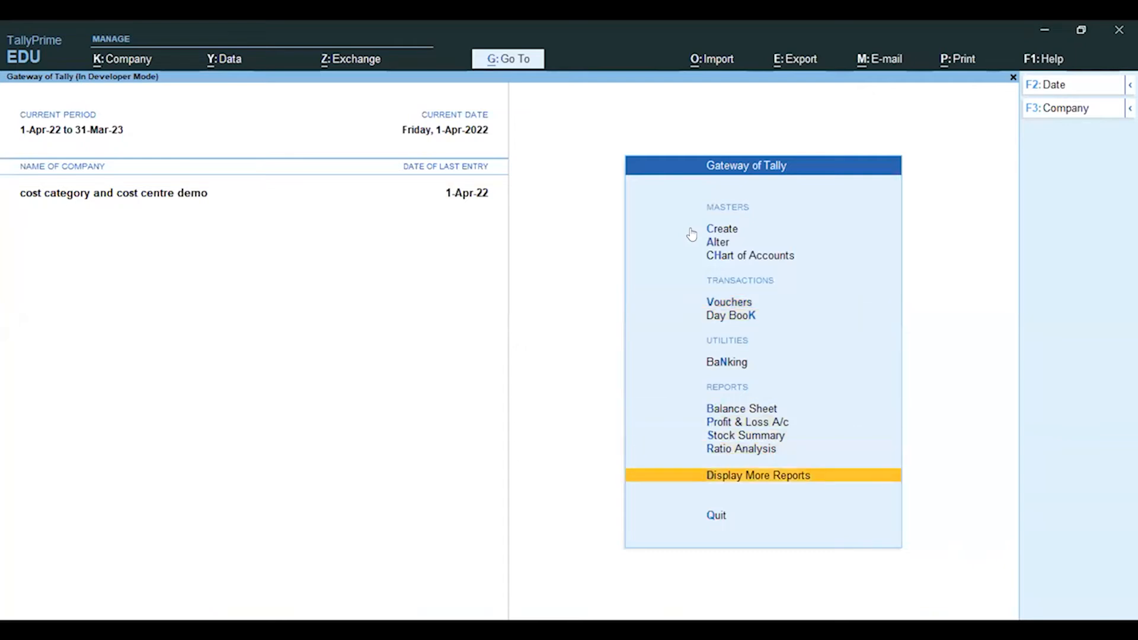
pyautogui.press('Return')
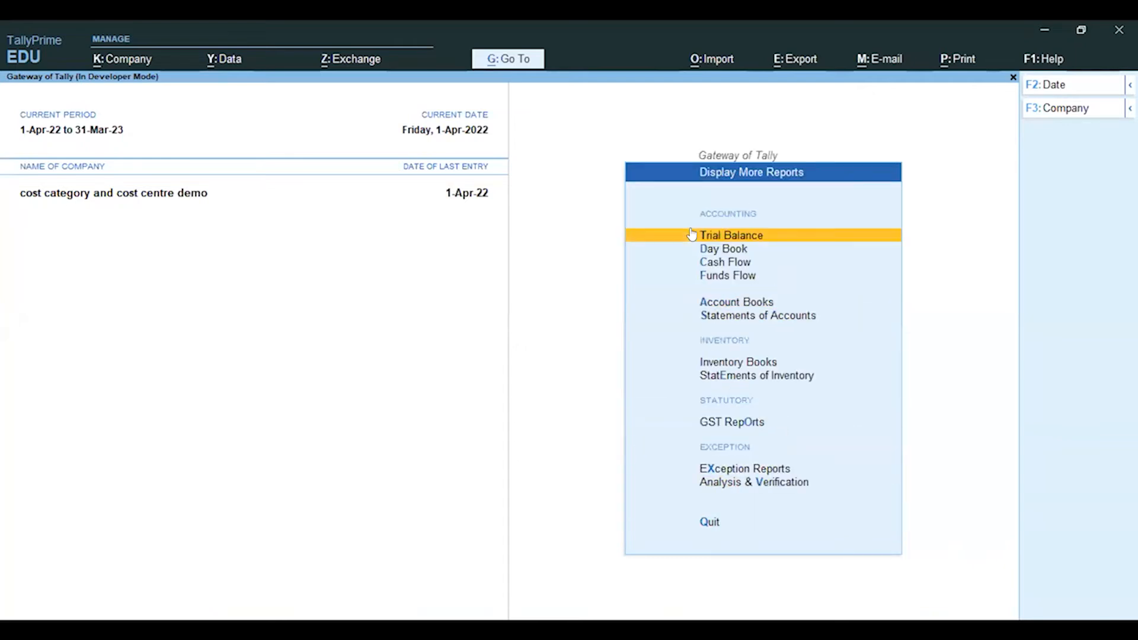
# Open the cost centre Category Summary report within Statements of Accounts
pyautogui.press('Down')
pyautogui.press('Down')
pyautogui.press('Down')
pyautogui.press('Down')
pyautogui.press('Down')
pyautogui.press('Return')
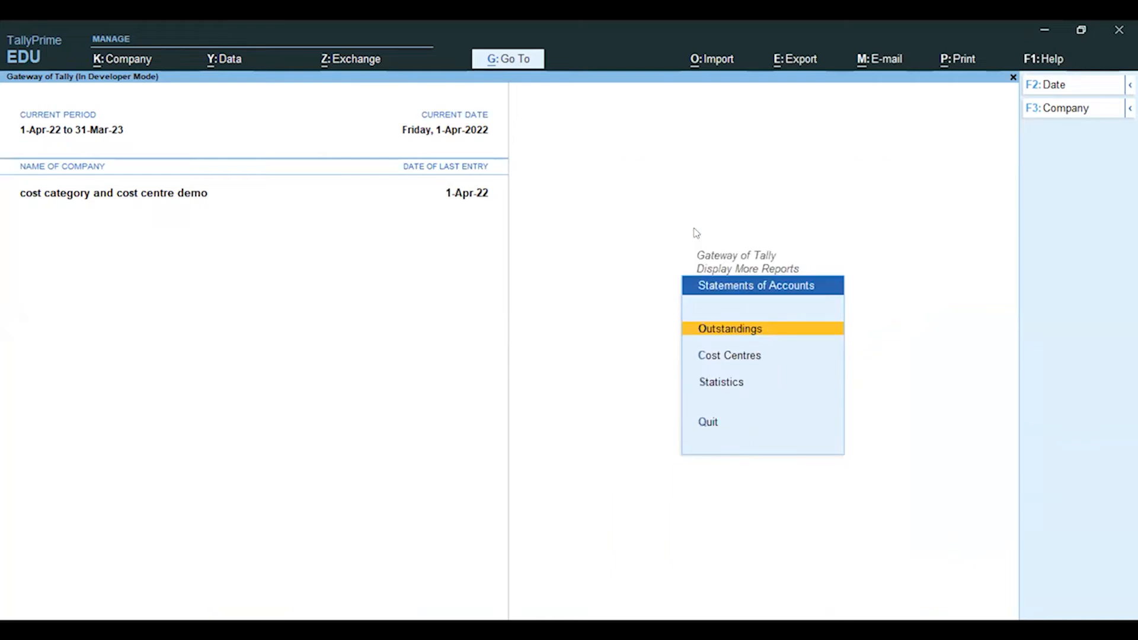
pyautogui.press('Down')
pyautogui.press('Return')
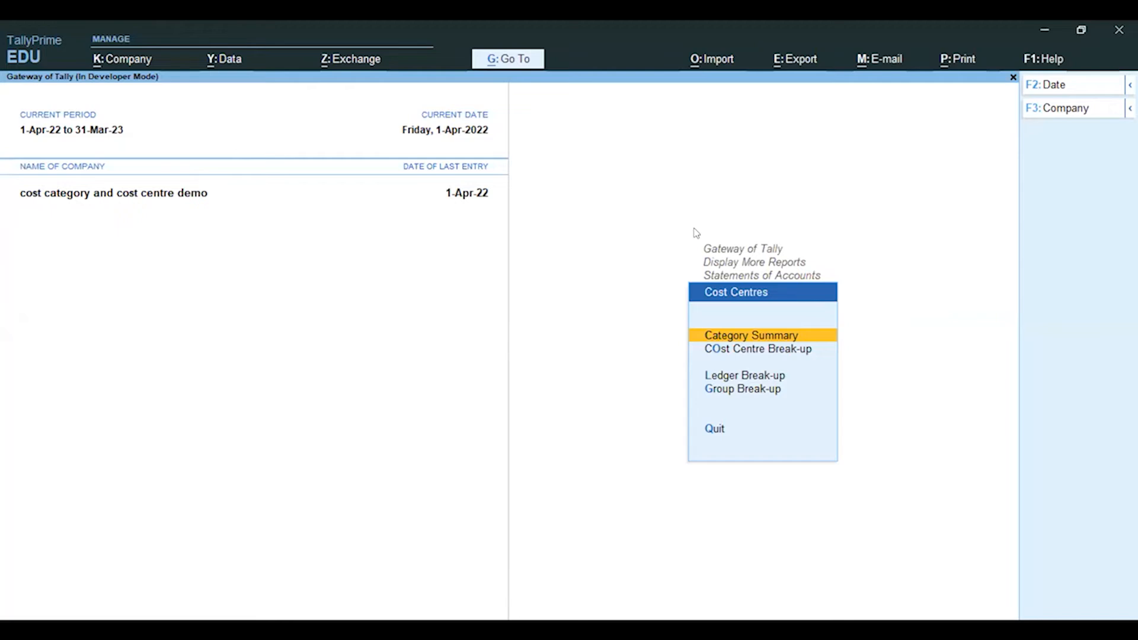
pyautogui.press('Return')
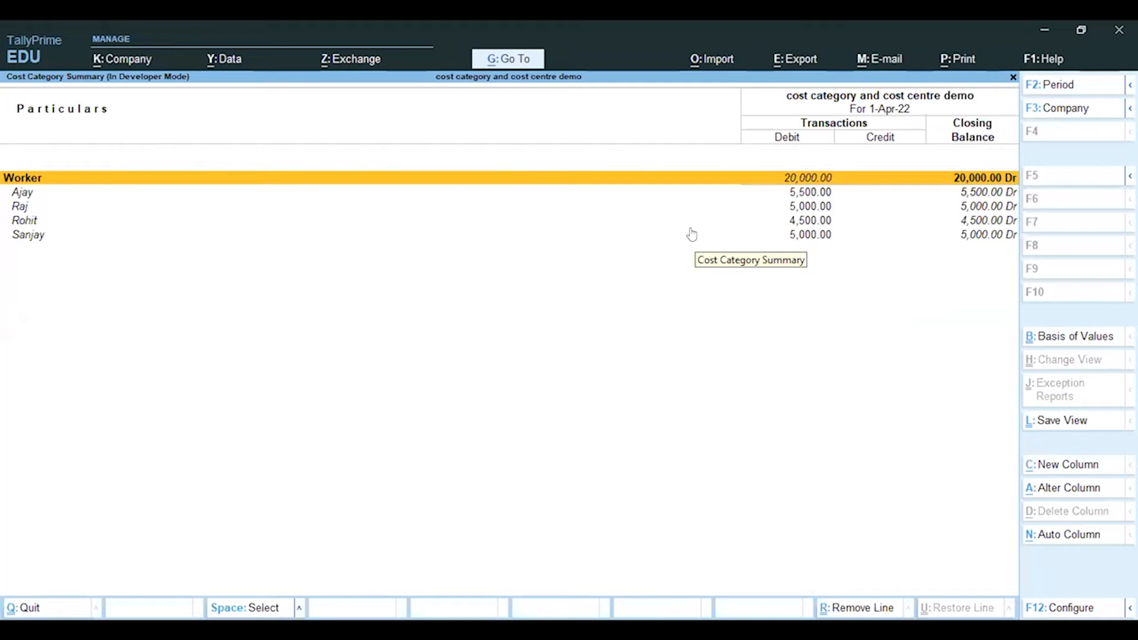
# Examine the amounts for each worker under the Worker category in the Category Summary
pyautogui.press('Down')
pyautogui.press('Down')
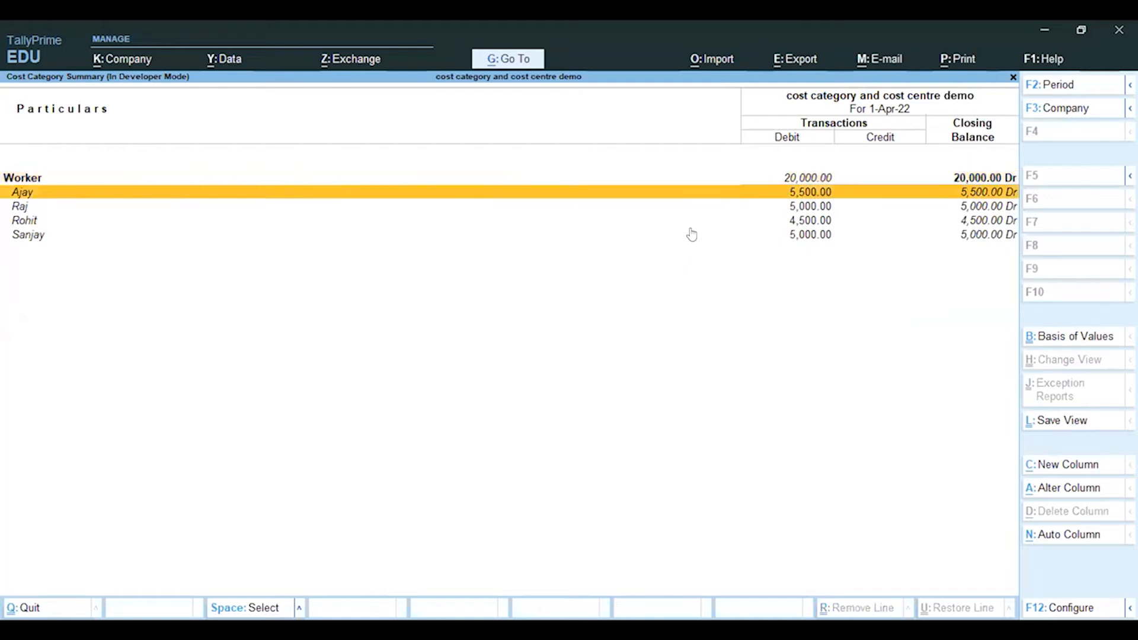
pyautogui.press('Down')
pyautogui.press('Down')
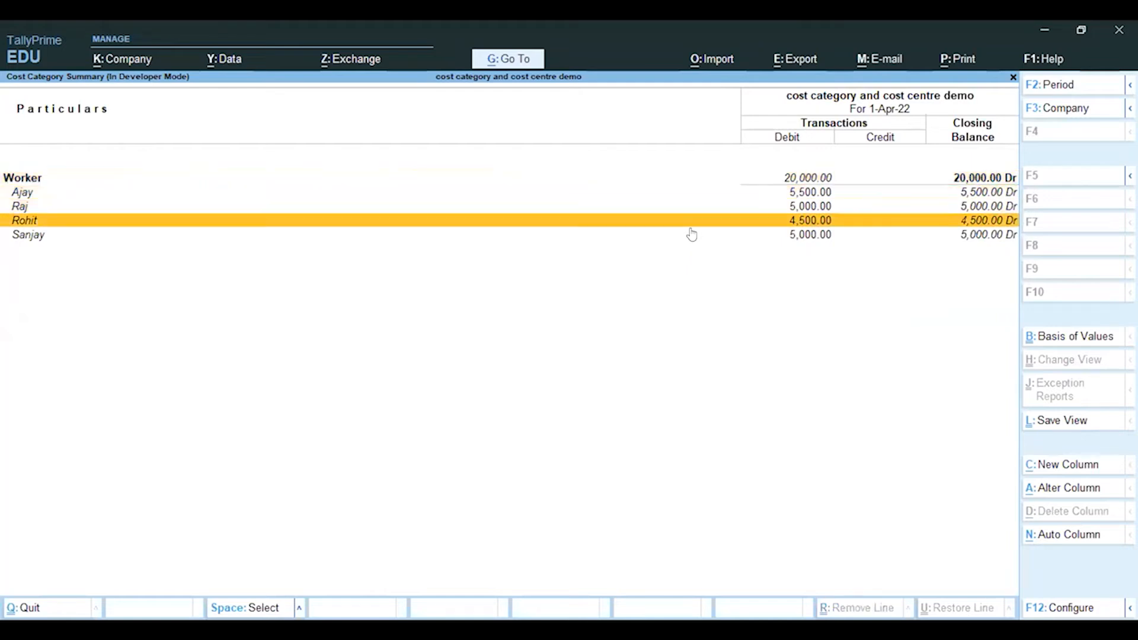
pyautogui.press('Up')
pyautogui.press('Up')
pyautogui.press('Up')
pyautogui.press('Up')
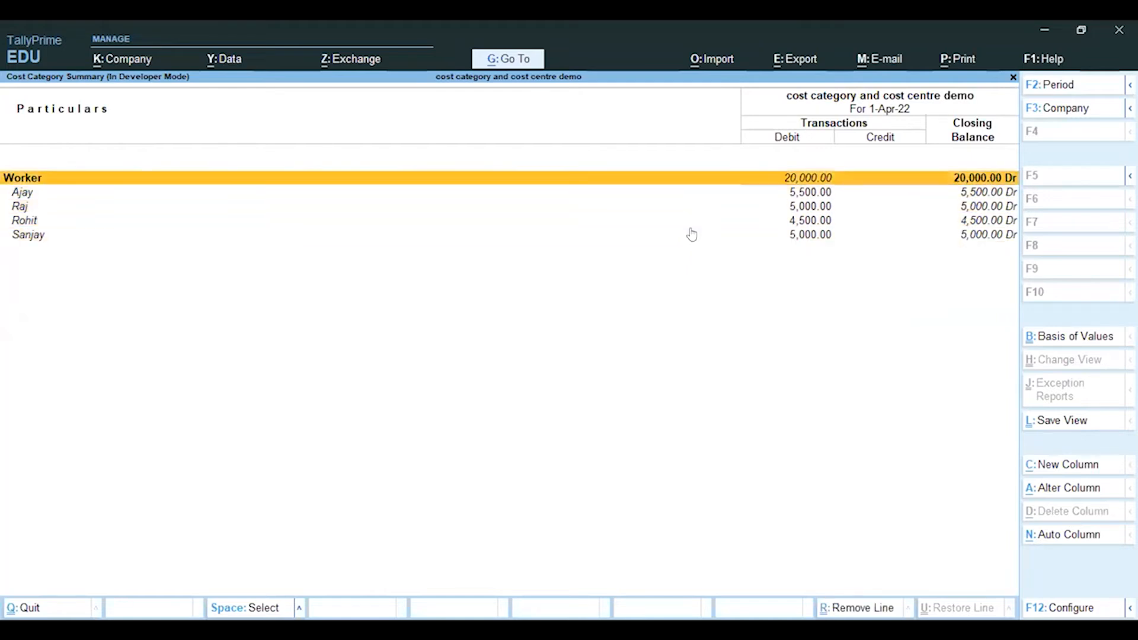
# View the monthly summary of the first worker's cost centre, and close the Category Summary
pyautogui.press('Return')
pyautogui.press('Return')
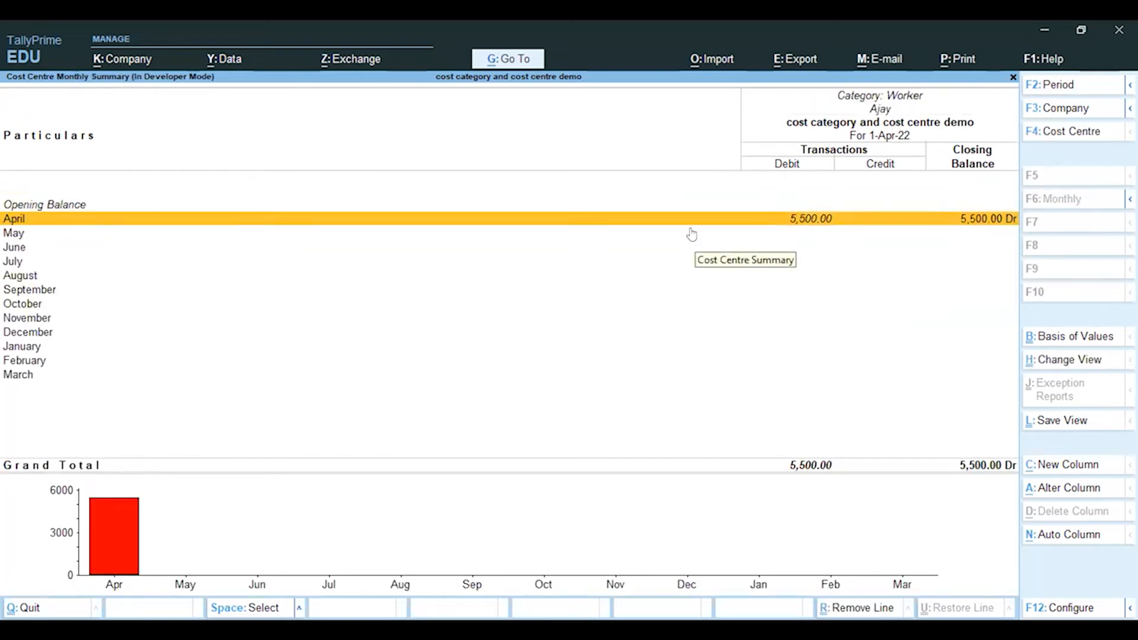
pyautogui.press('Escape')
pyautogui.press('Escape')
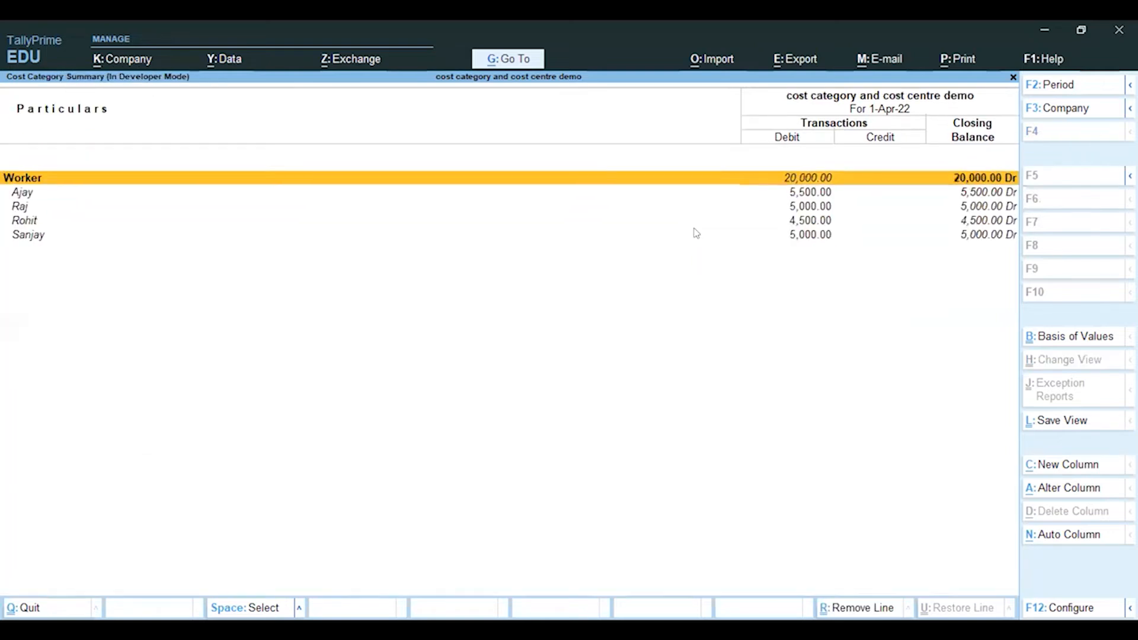
pyautogui.press('Escape')
# Display the Cost Centre Break-up report for the first worker in the list
pyautogui.press('Down')
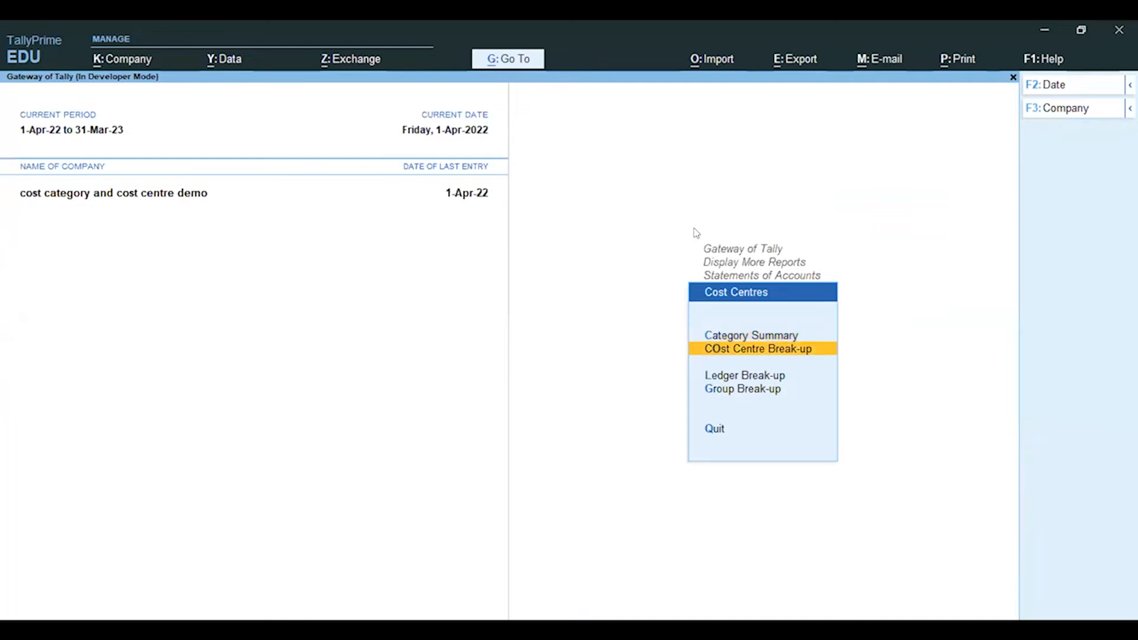
pyautogui.press('Return')
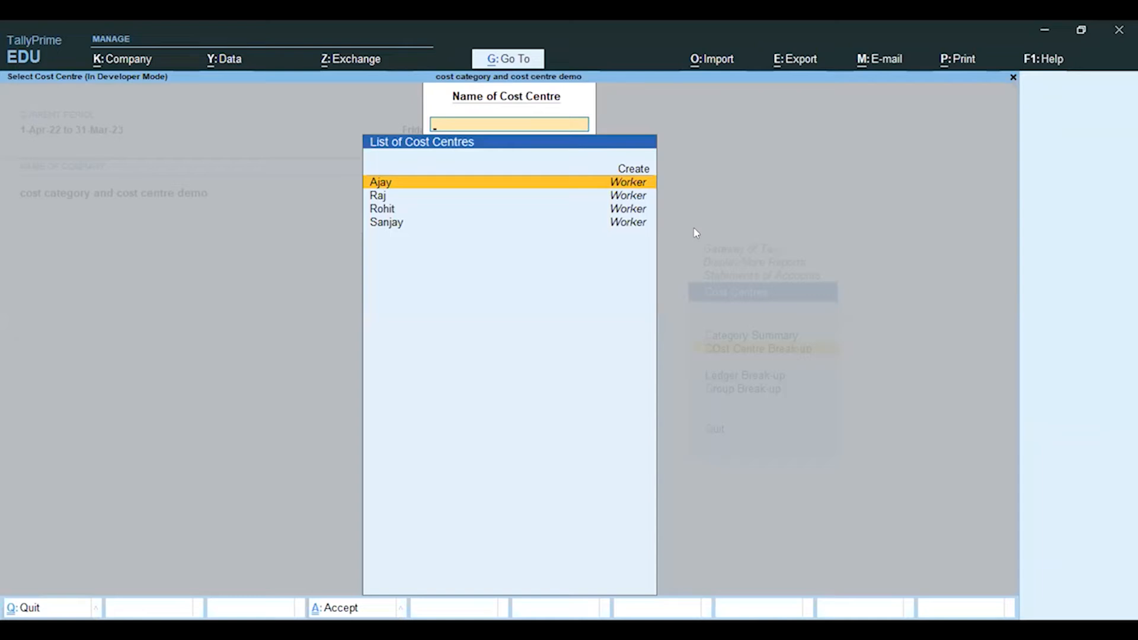
pyautogui.press('Return')
pyautogui.press('Return')
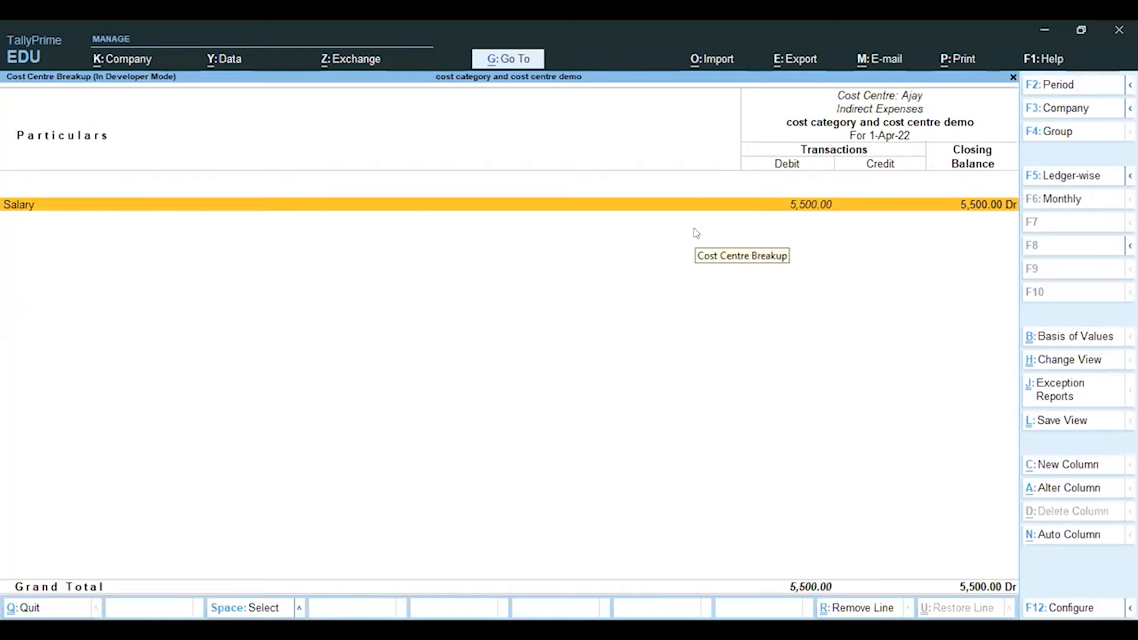
# Drill into the first worker's Salary ledger for April, and return to the cost centre reports
pyautogui.press('Return')
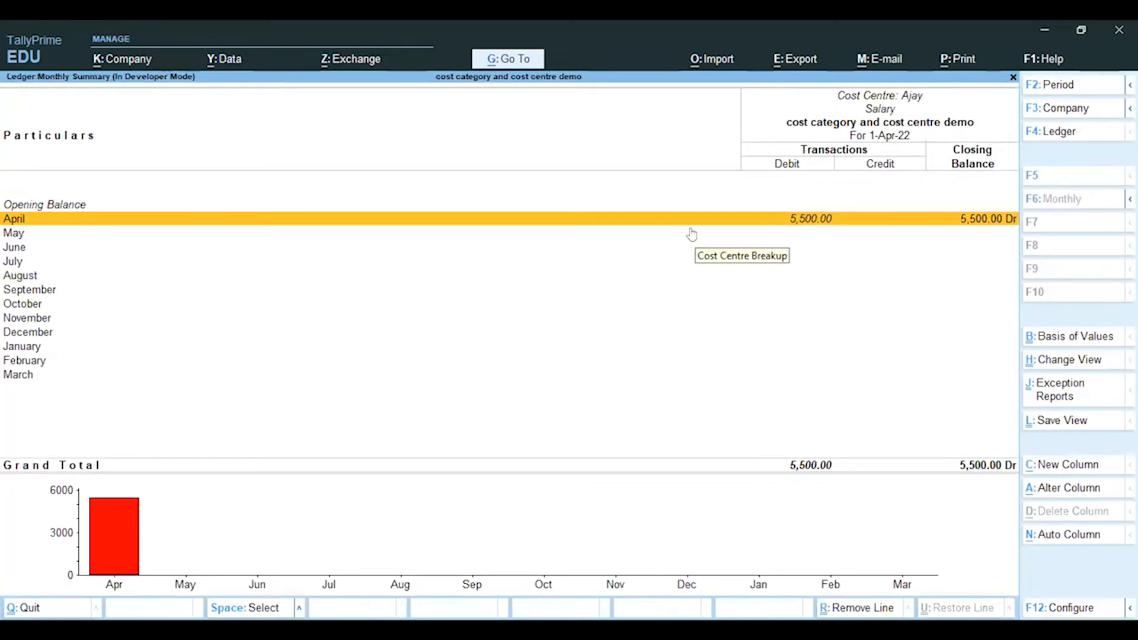
pyautogui.press('Return')
pyautogui.press('Escape')
pyautogui.press('Escape')
pyautogui.press('Escape')
pyautogui.press('Escape')
pyautogui.press('Escape')
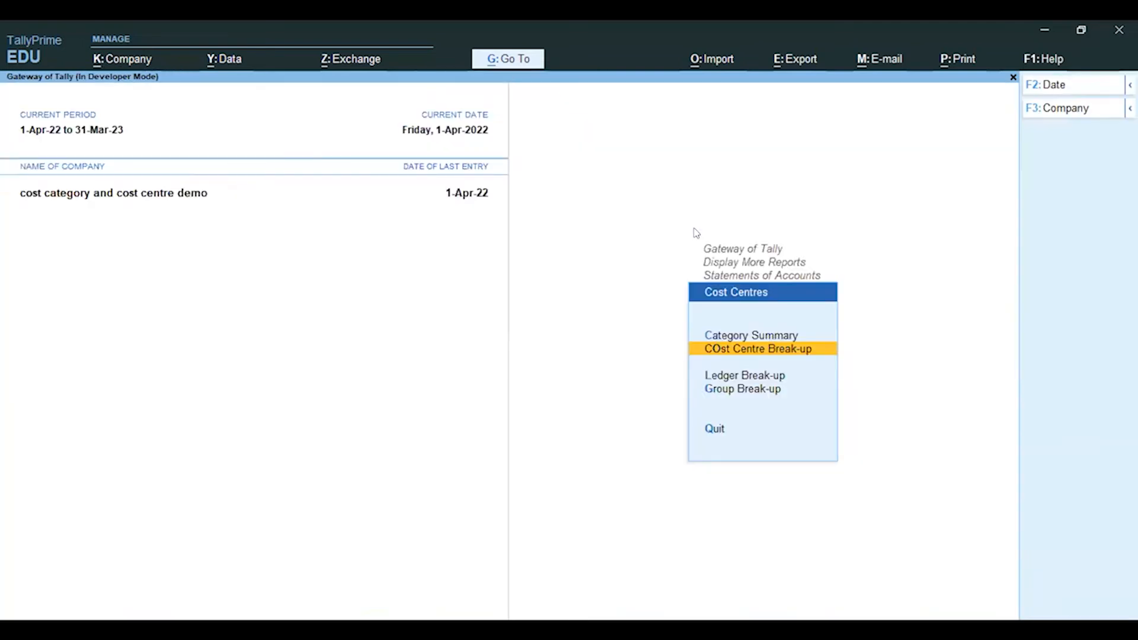
# View the Ledger Break-up report for the Salary ledger and close it
pyautogui.press('Down')
pyautogui.press('Return')
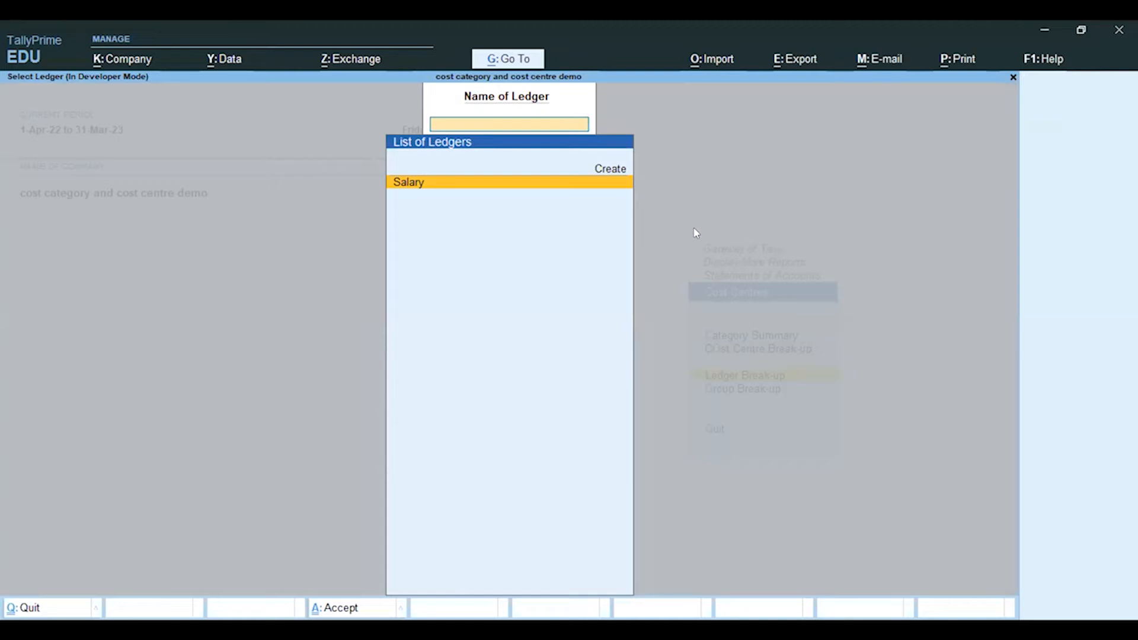
pyautogui.press('Return')
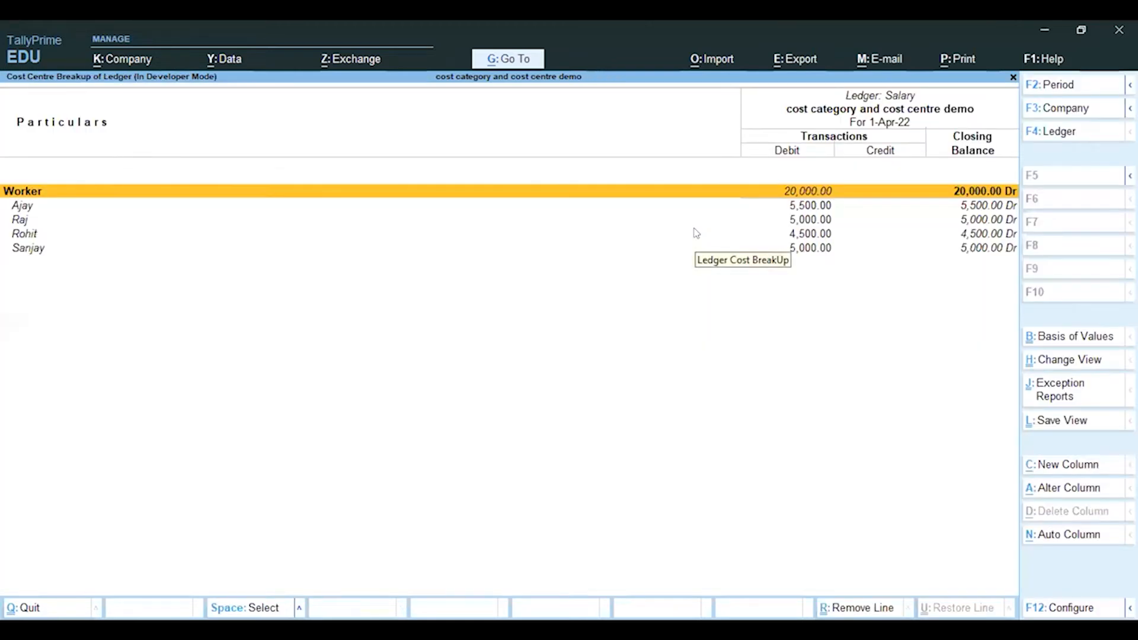
pyautogui.press('Escape')
pyautogui.press('Escape')
# Display the Group Break-up report for the Indirect Expenses group
pyautogui.press('Down')
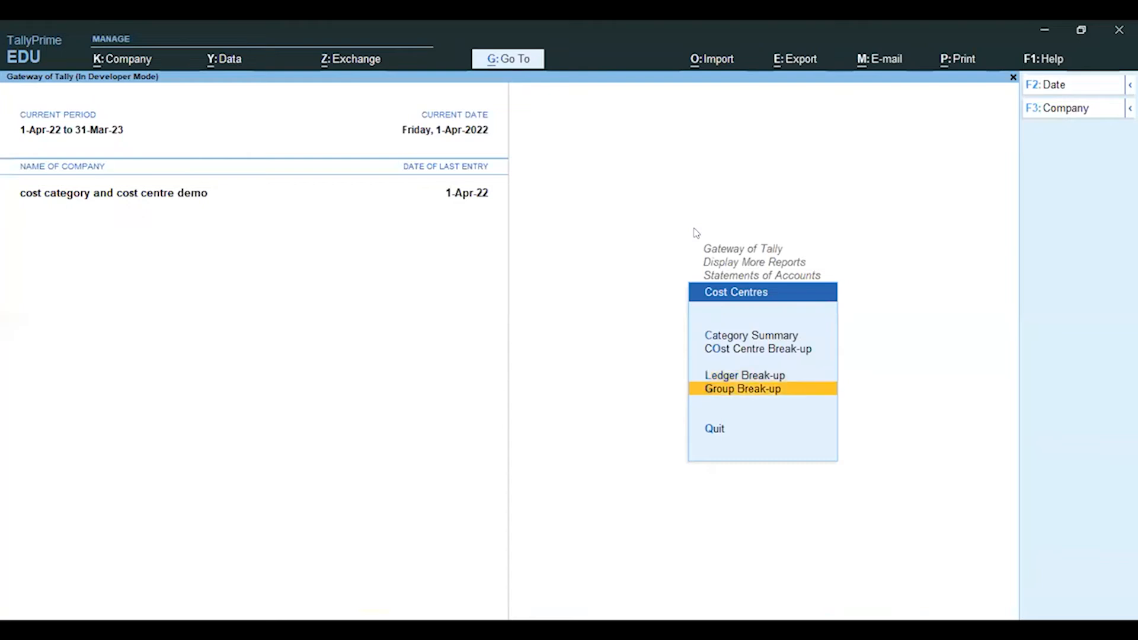
pyautogui.press('Return')
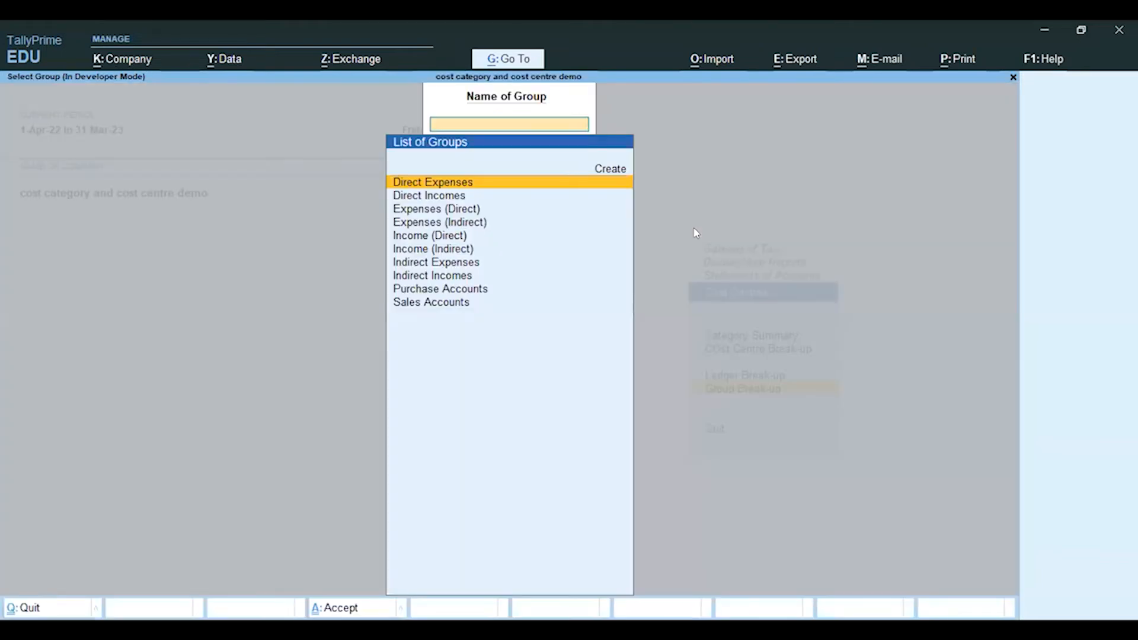
pyautogui.press('Down')
pyautogui.press('Down')
pyautogui.press('Down')
pyautogui.press('Down')
pyautogui.press('Down')
pyautogui.press('Down')
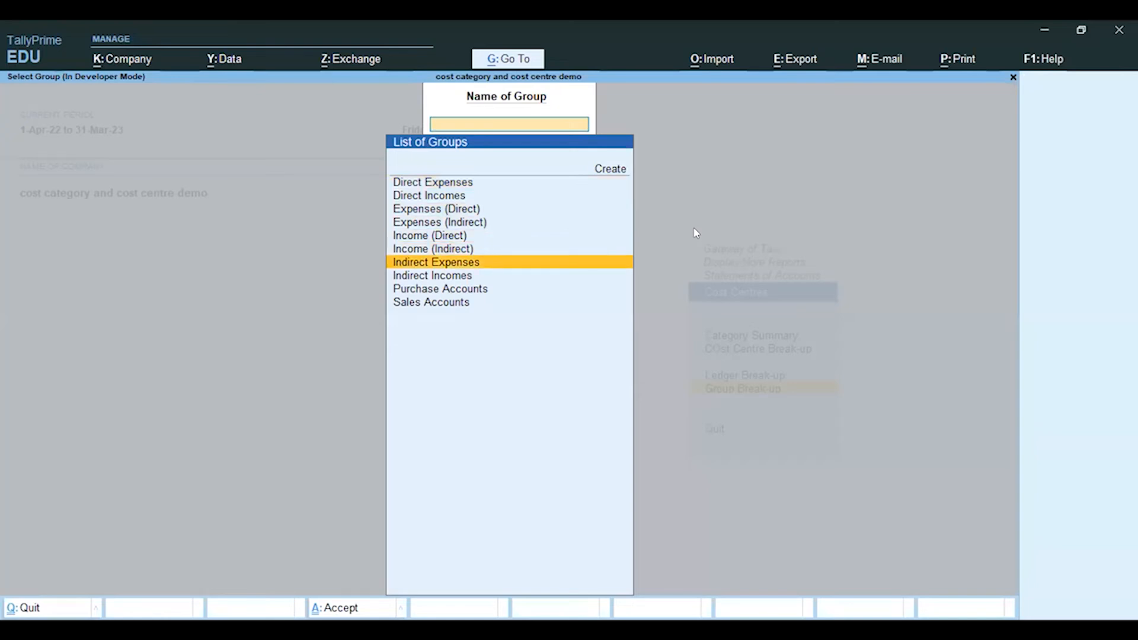
pyautogui.press('Return')
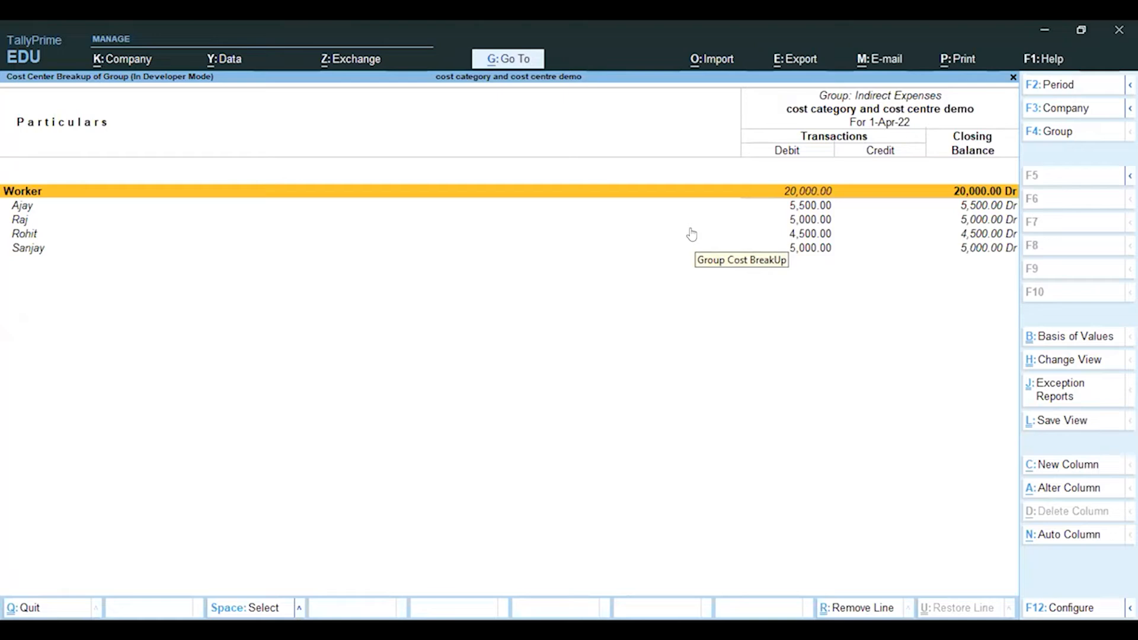
# Close the Group Break-up report and leave the reports for the Gateway of Tally
pyautogui.press('Escape')
pyautogui.press('Escape')
pyautogui.press('Escape')
pyautogui.press('Escape')
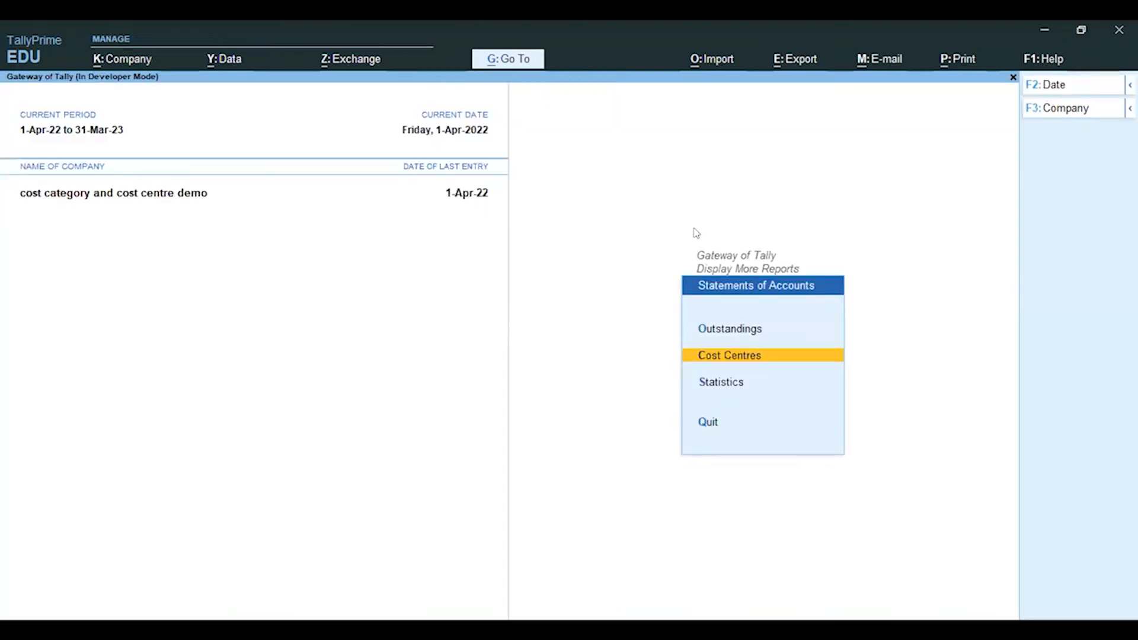
pyautogui.press('Escape')
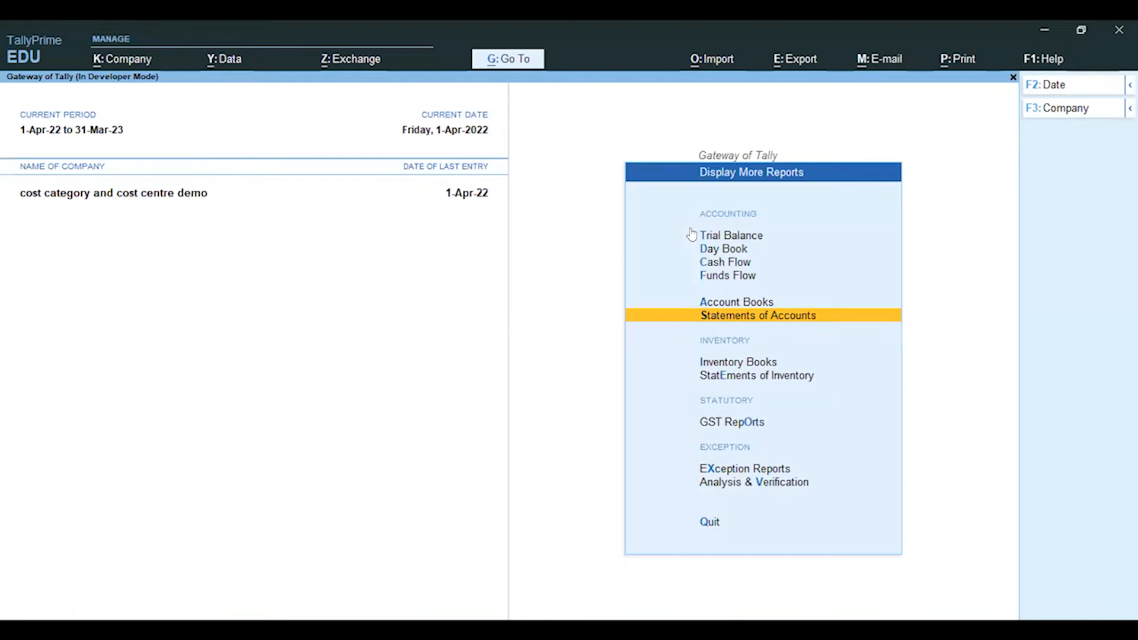
pyautogui.press('Up')
pyautogui.press('Up')
pyautogui.press('Up')
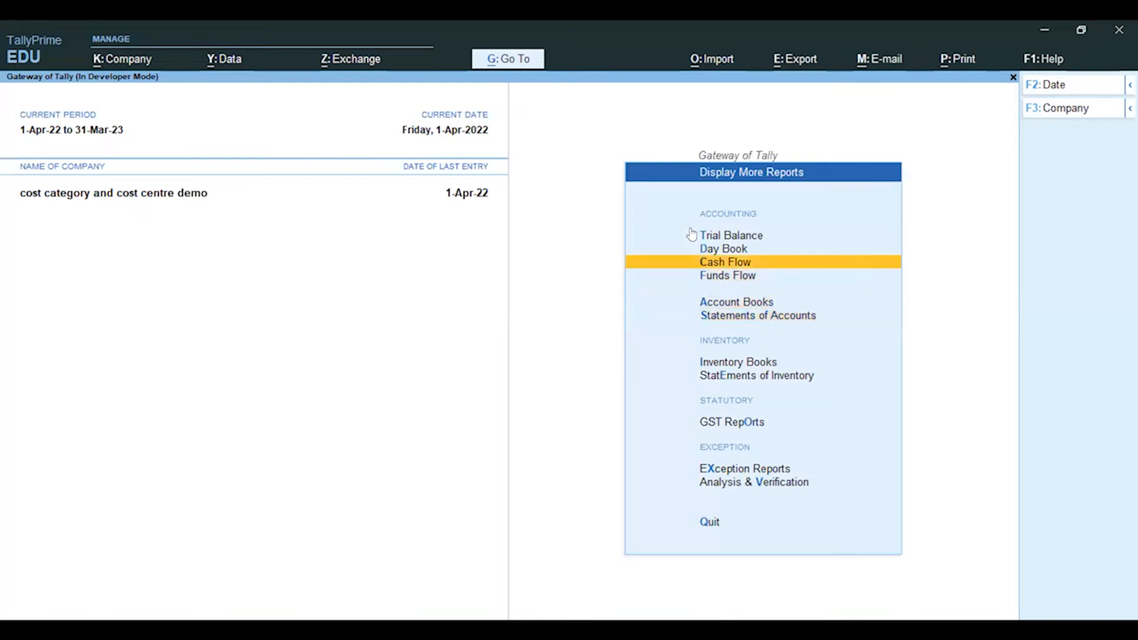
pyautogui.press('Escape')
# Start creating a new cost category among the accounting masters
pyautogui.press('Up')
pyautogui.press('Up')
pyautogui.press('Up')
pyautogui.press('Up')
pyautogui.press('Up')
pyautogui.press('Up')
pyautogui.press('Up')
pyautogui.press('Up')
pyautogui.press('Up')
pyautogui.press('Up')
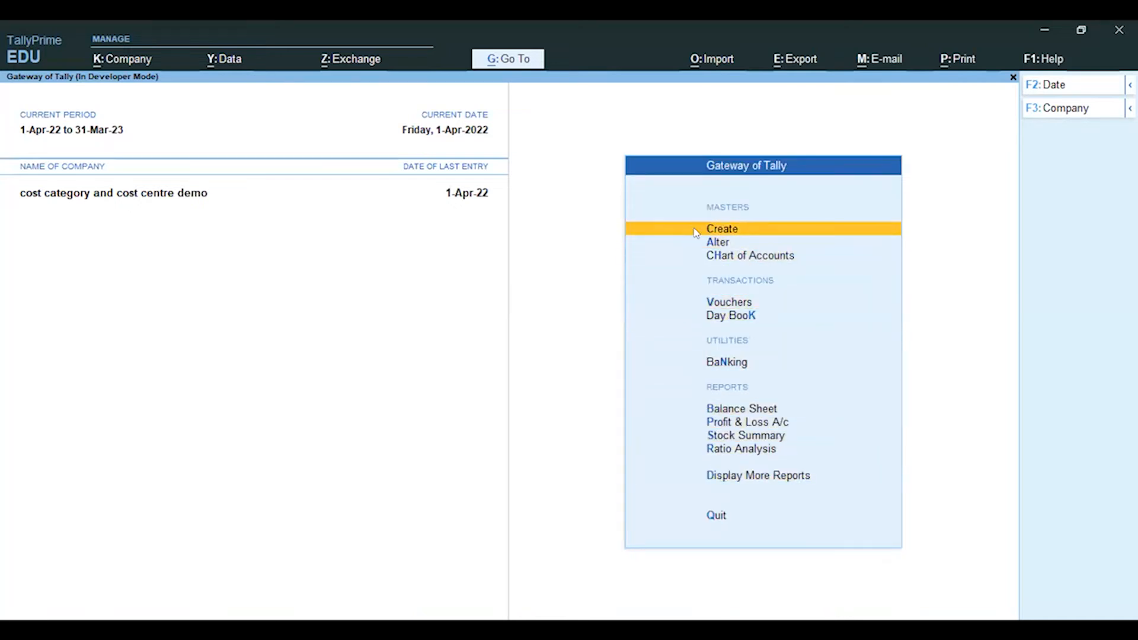
pyautogui.press('Return')
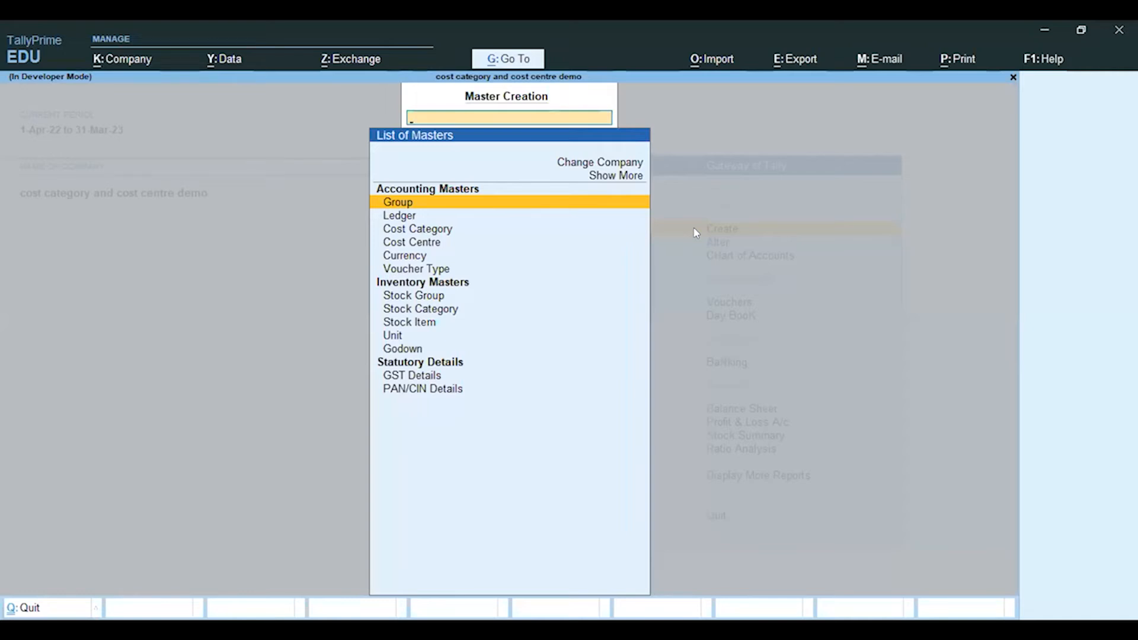
pyautogui.press('Down')
pyautogui.press('Down')
pyautogui.press('Down')
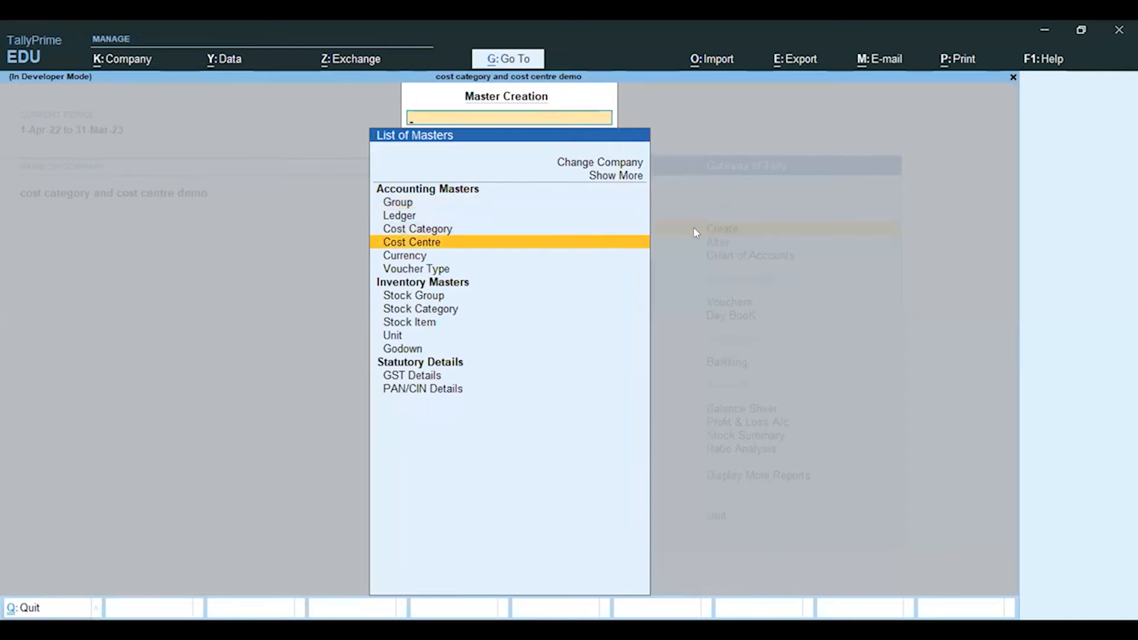
pyautogui.press('Up')
pyautogui.press('Return')
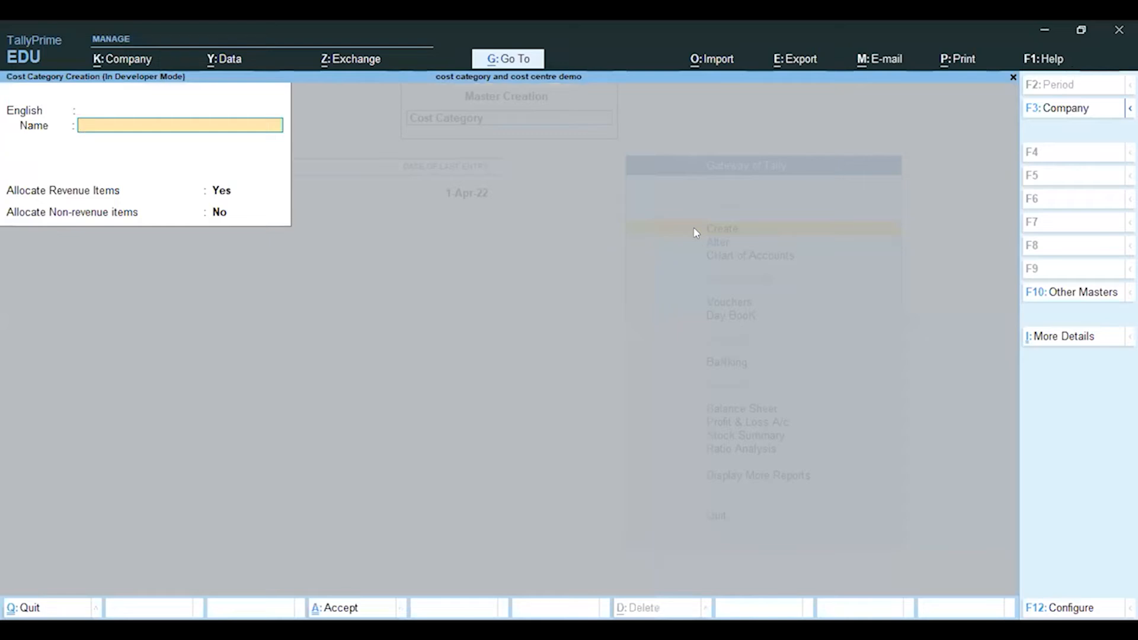
# Name the cost category Salesman, keep the default allocation settings, and save it
pyautogui.write('Salesman')
pyautogui.press('Return')
pyautogui.press('Return')
pyautogui.press('Return')
pyautogui.press('Return')
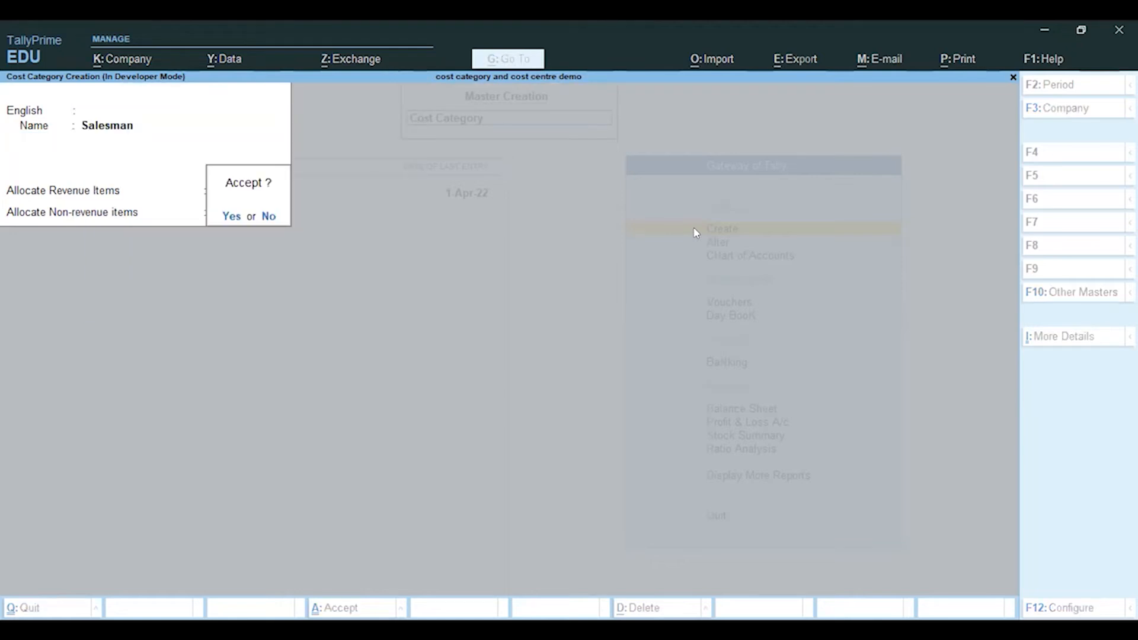
pyautogui.press('Return')
pyautogui.press('Escape')
# Save the Salesman cost category and start a new cost centre assigned to the Salesman category
pyautogui.press('Return')
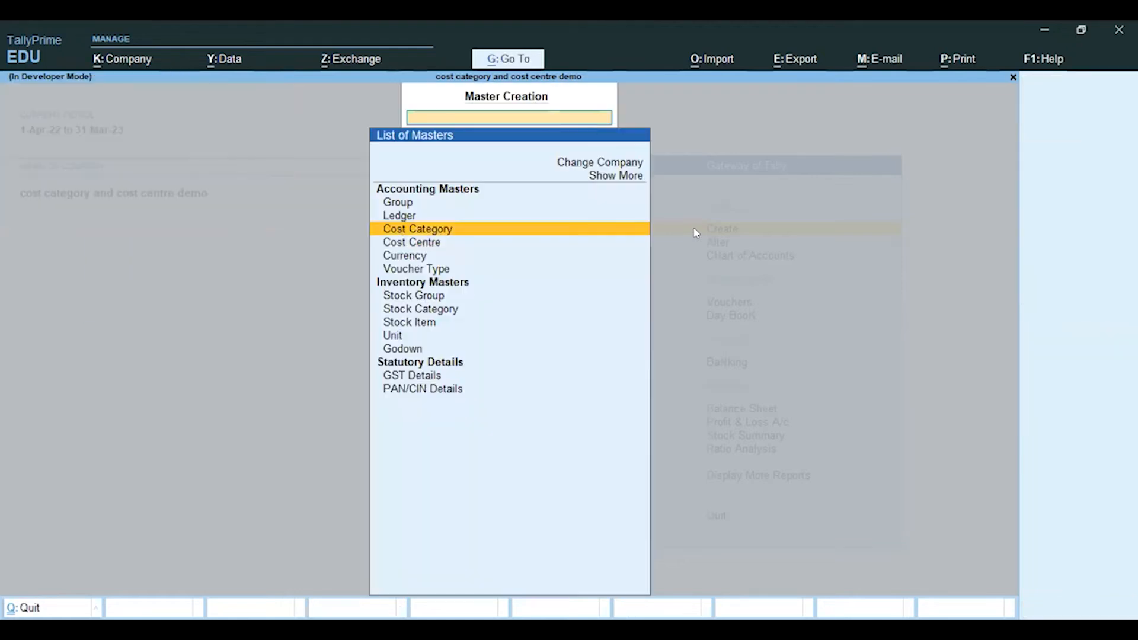
pyautogui.press('Down')
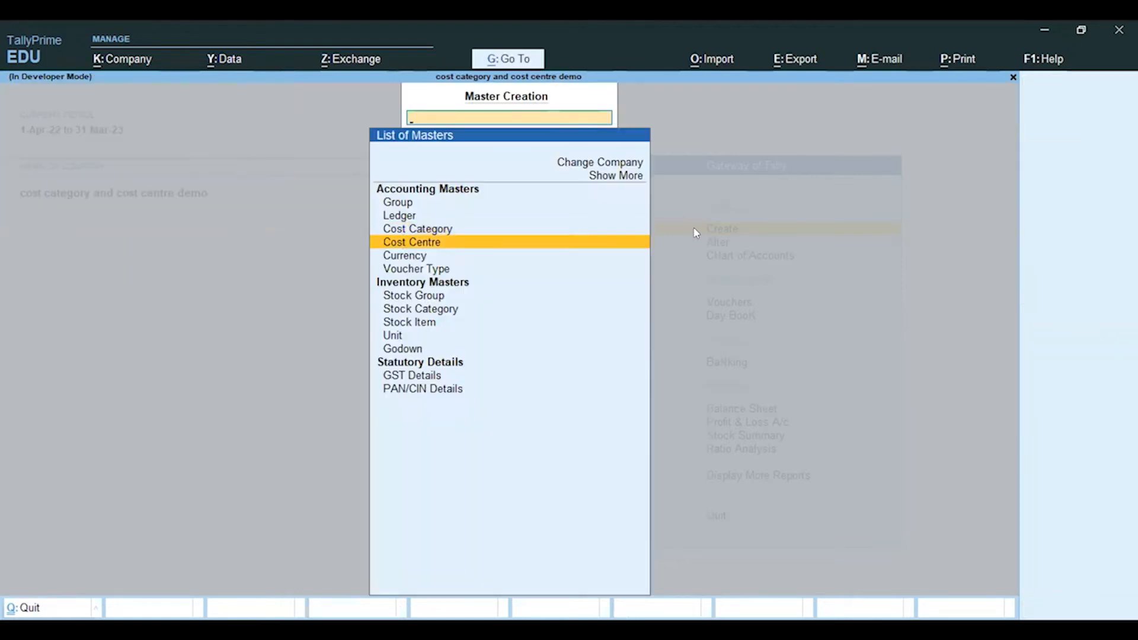
pyautogui.press('Return')
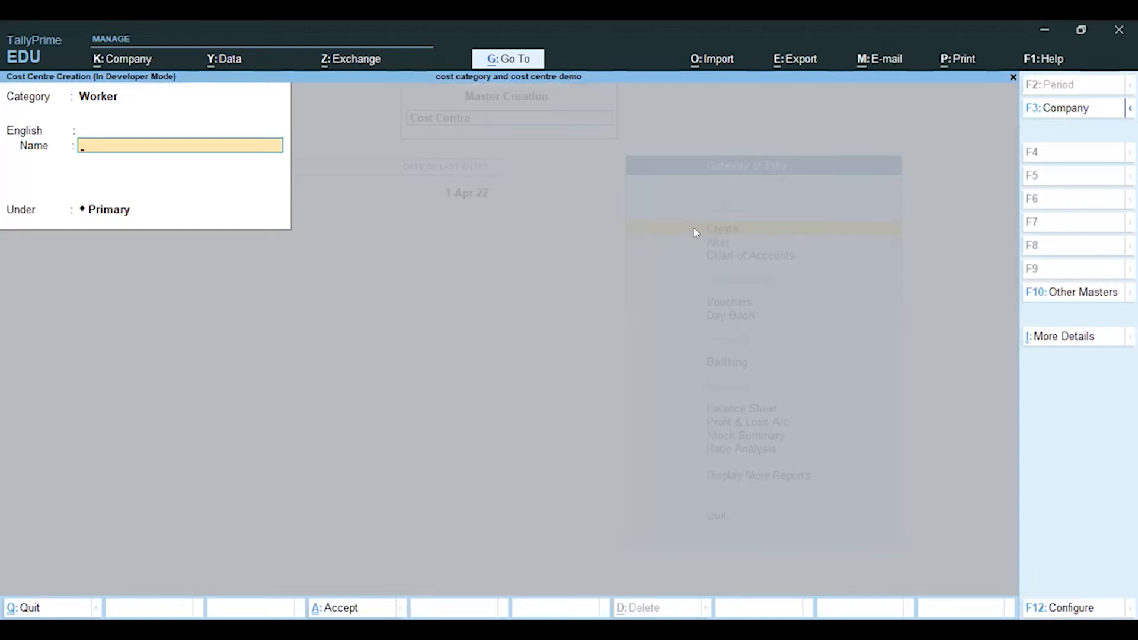
pyautogui.press('BackSpace')
pyautogui.press('BackSpace')
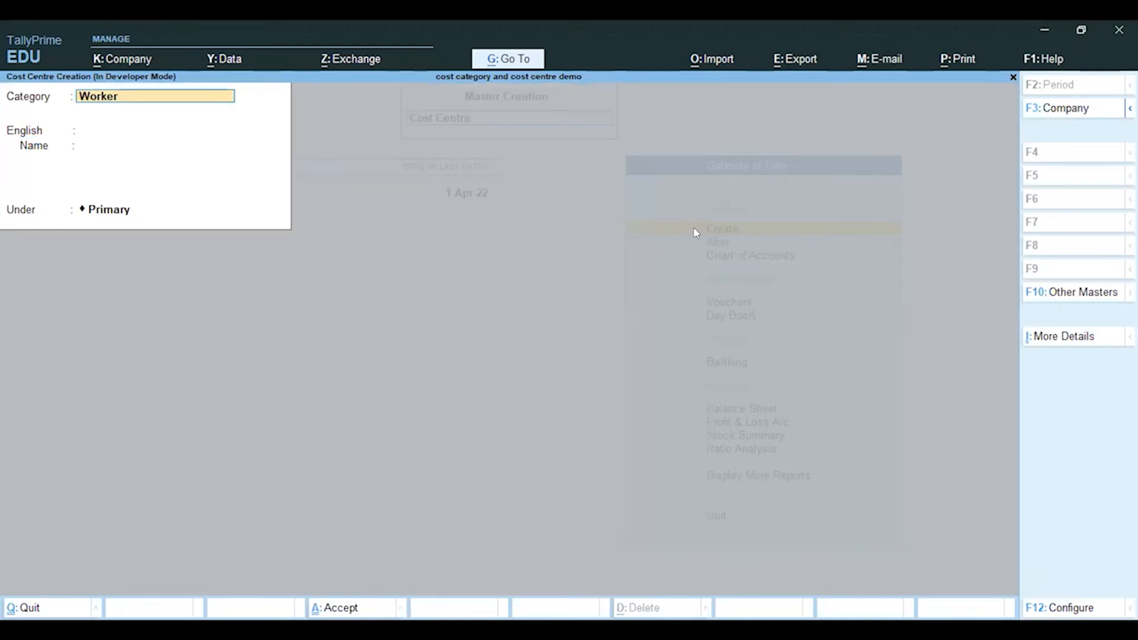
pyautogui.press('BackSpace')
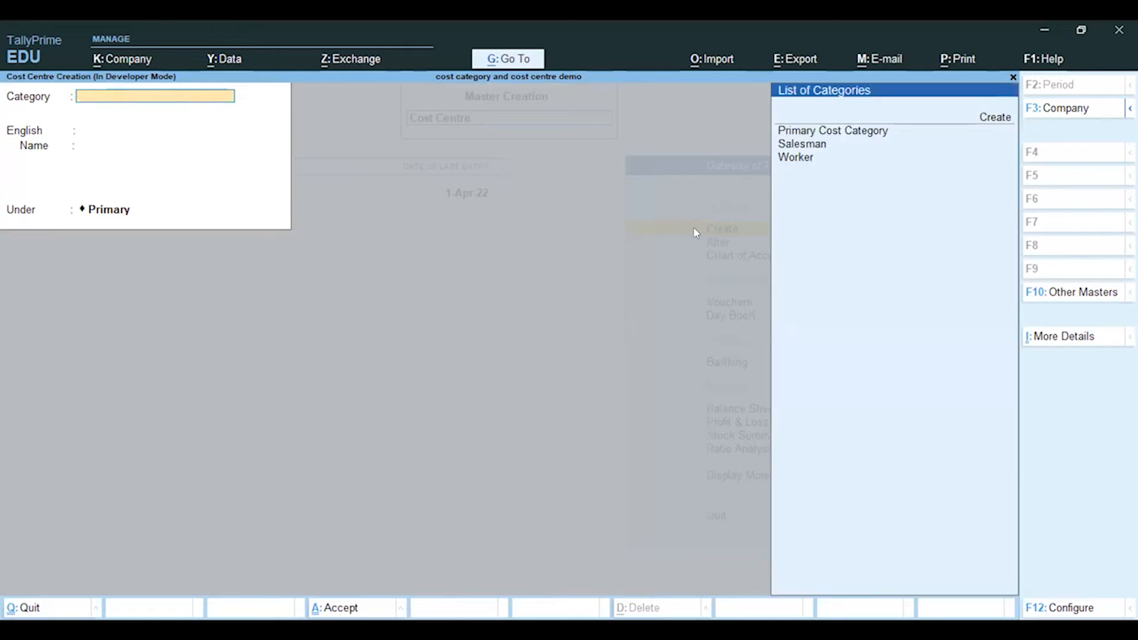
pyautogui.press('Down')
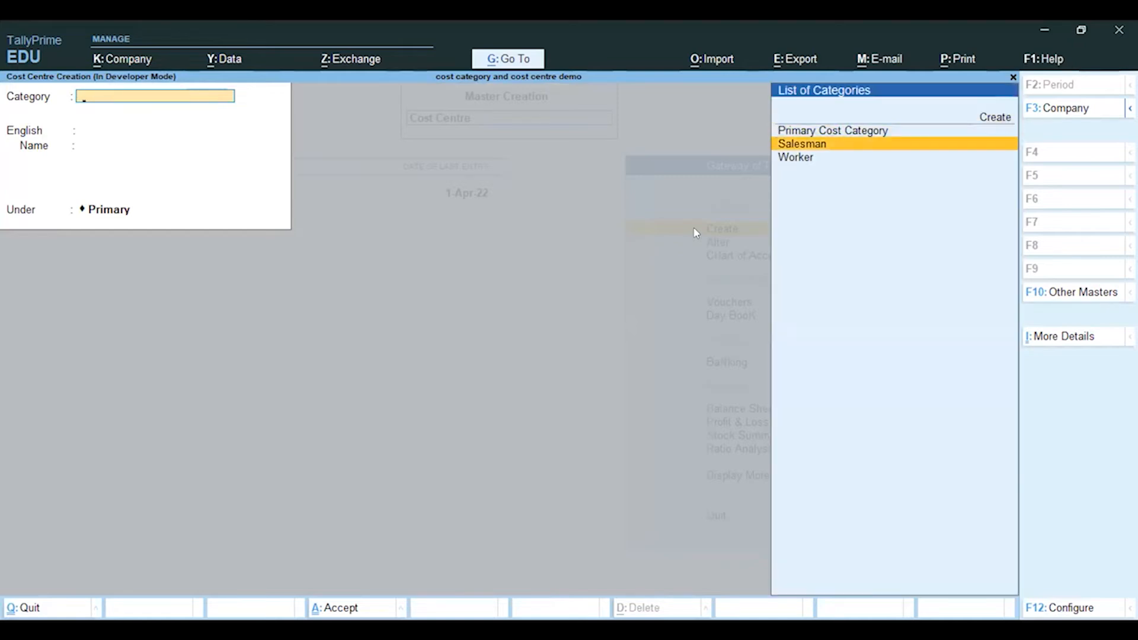
pyautogui.press('Return')
pyautogui.press('Return')
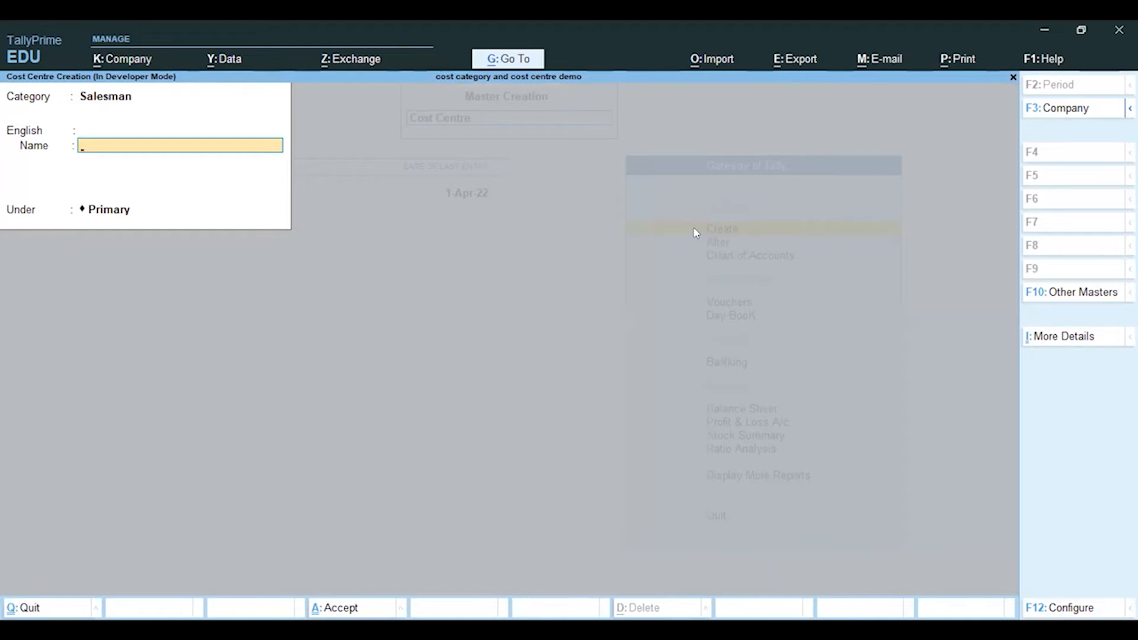
# Enter the first salesman's name for the cost centre, keep it under Primary, and save it
pyautogui.write('Sunil')
pyautogui.press('Return')
pyautogui.press('Return')
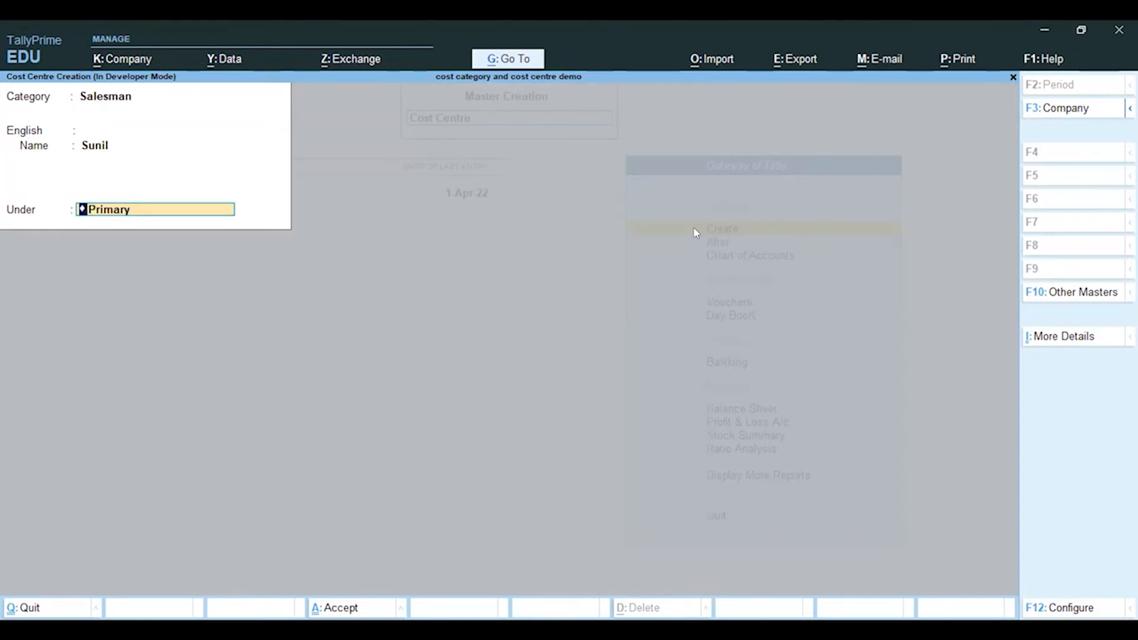
pyautogui.press('Return')
pyautogui.press('Return')
# Create a cost centre with the second salesman's name in the Salesman category, under Primary
pyautogui.write('Rame')
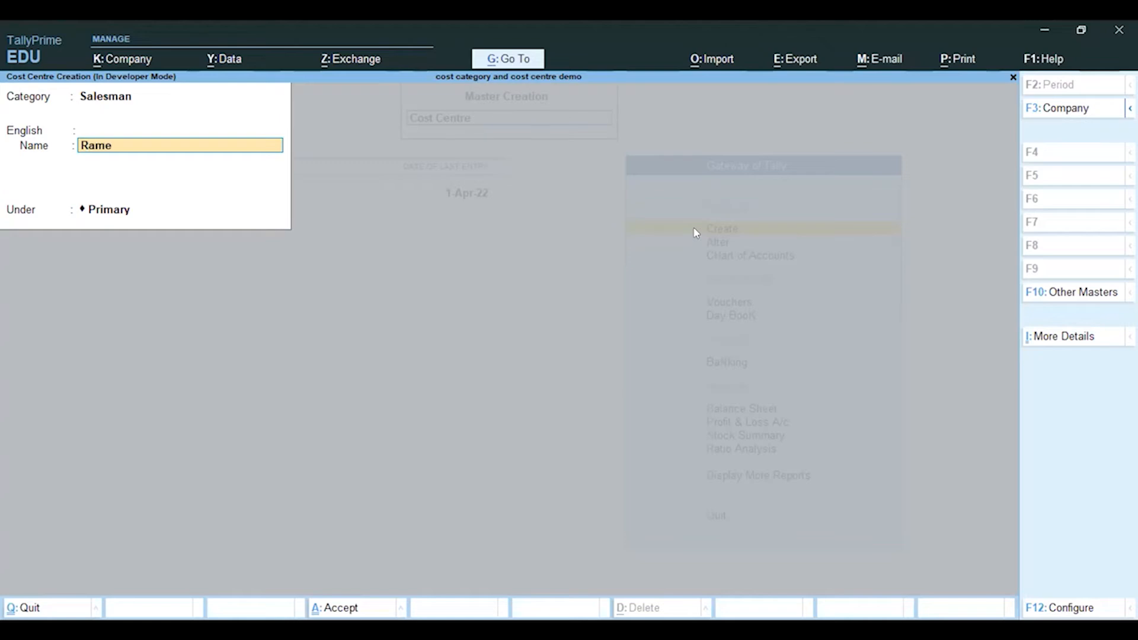
pyautogui.write('sh')
pyautogui.press('Return')
pyautogui.press('Return')
pyautogui.press('Return')
pyautogui.press('Return')
# Create the third salesman's cost centre in the Salesman category under Primary, and leave cost centre creation
pyautogui.write('Mukesh')
pyautogui.press('Return')
pyautogui.press('Return')
pyautogui.press('Return')
pyautogui.press('Return')
pyautogui.press('Escape')
pyautogui.press('Return')
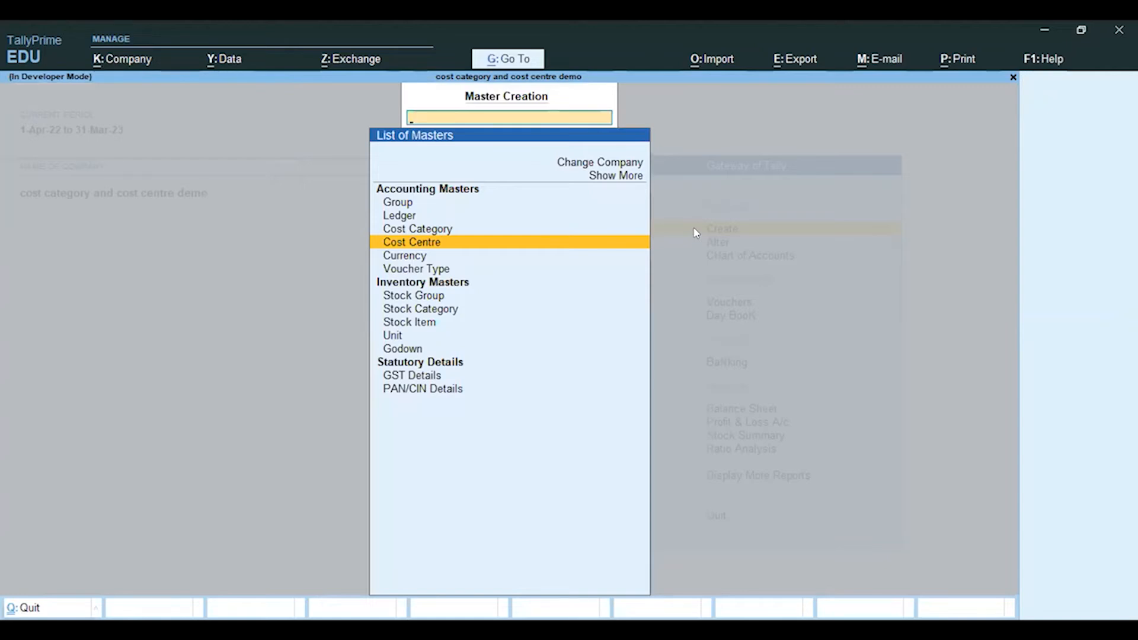
# Start a new ledger named Commission under Indirect Expenses, with the type of ledger kept as Not Applicable
pyautogui.press('Up')
pyautogui.press('Up')
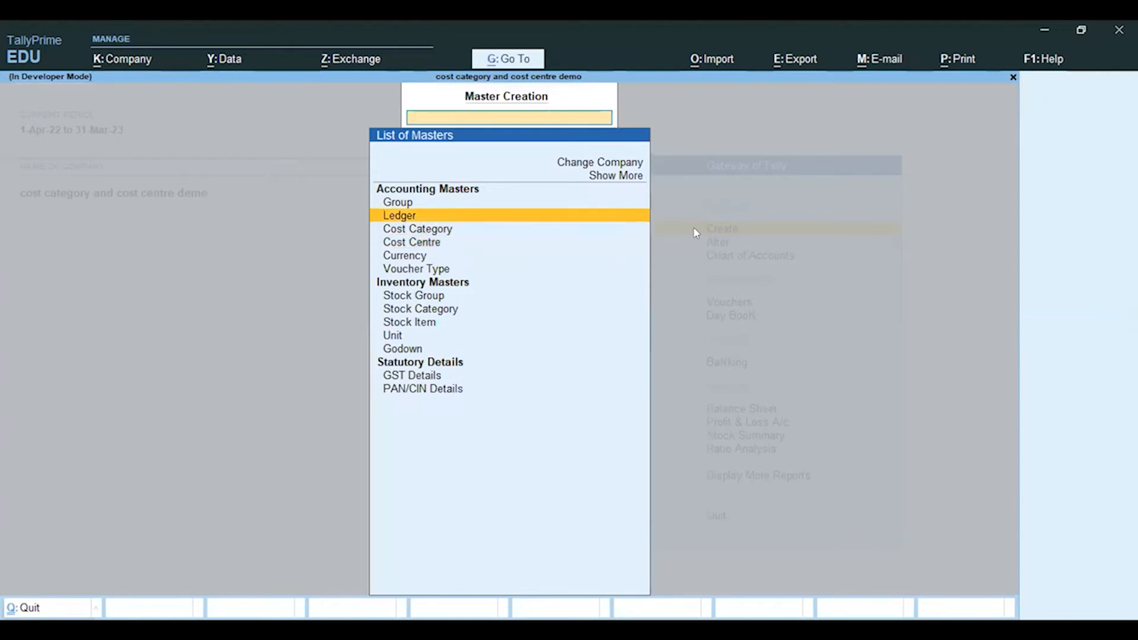
pyautogui.press('Up')
pyautogui.press('Down')
pyautogui.press('Return')
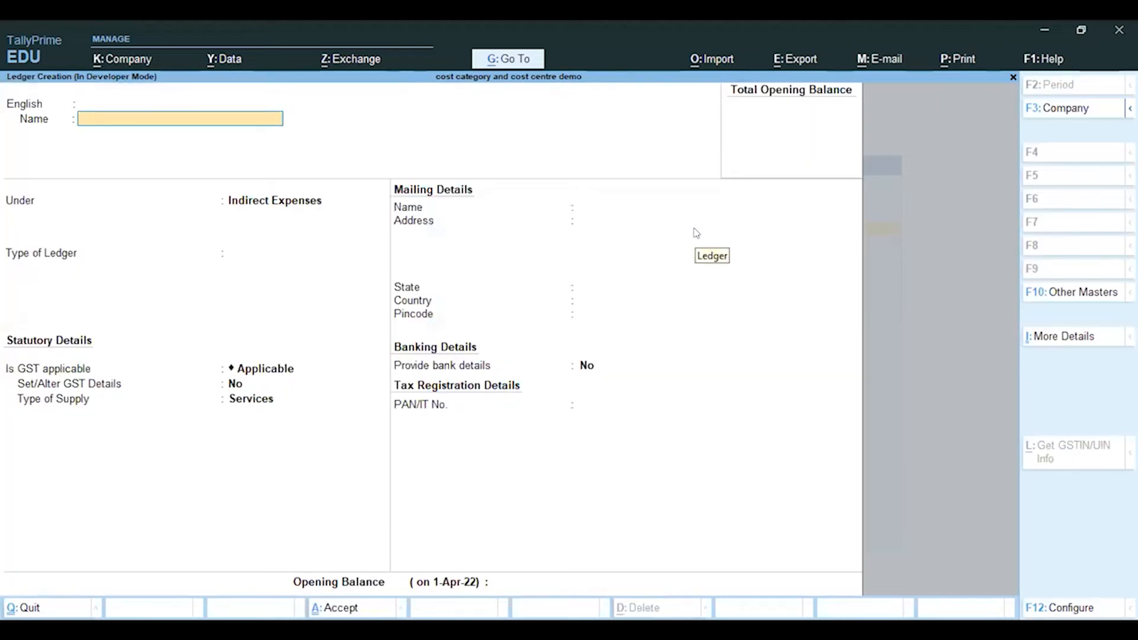
pyautogui.write('Commission')
pyautogui.press('Return')
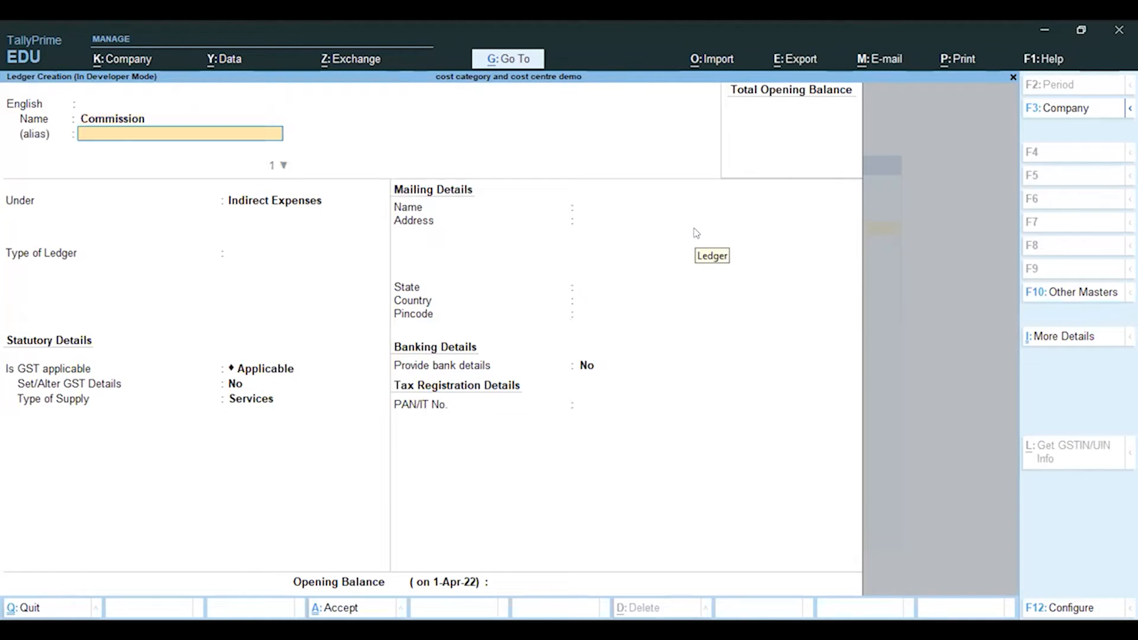
pyautogui.press('Return')
pyautogui.press('Return')
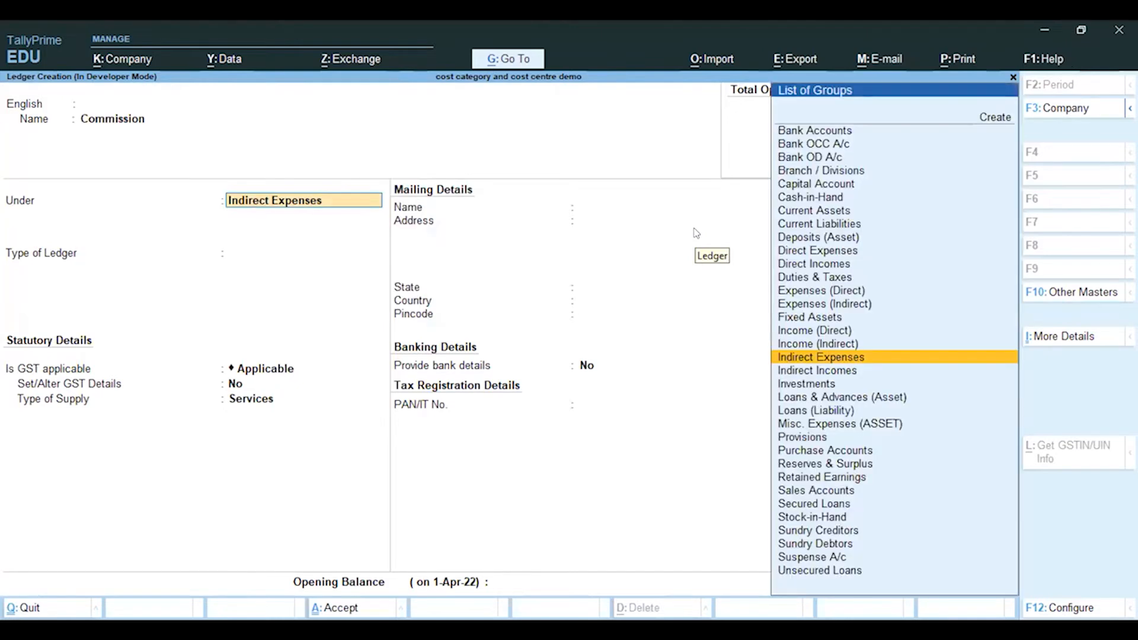
pyautogui.press('Return')
pyautogui.press('Return')
pyautogui.press('Return')
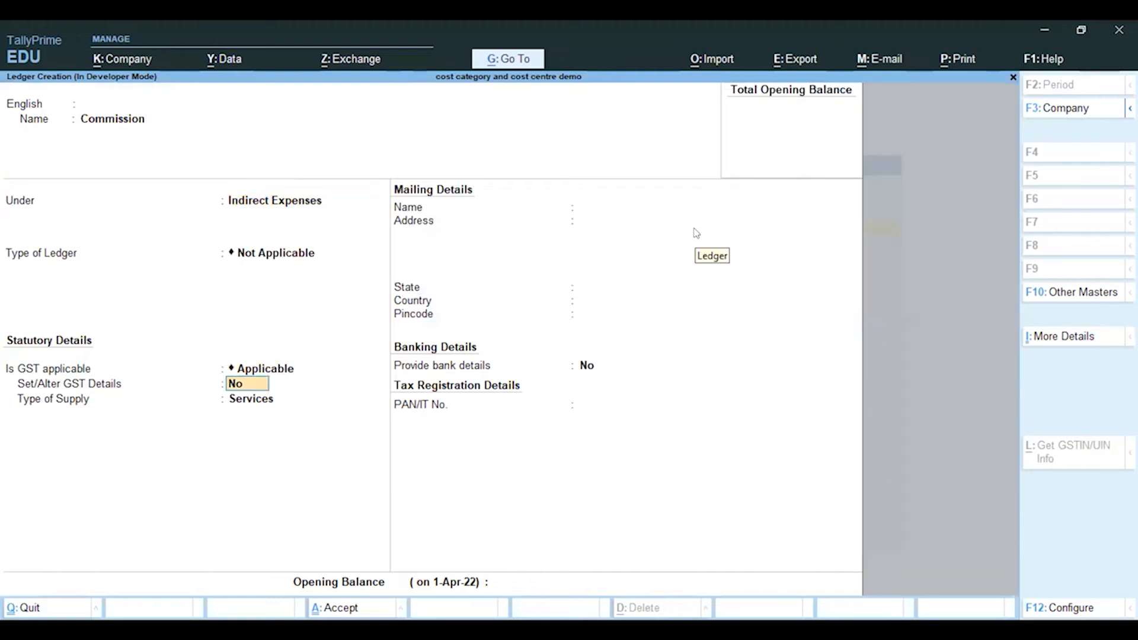
# Set GST applicability to Not Applicable for the Commission ledger, save it, and return to the Gateway of Tally
pyautogui.press('BackSpace')
pyautogui.press('Down')
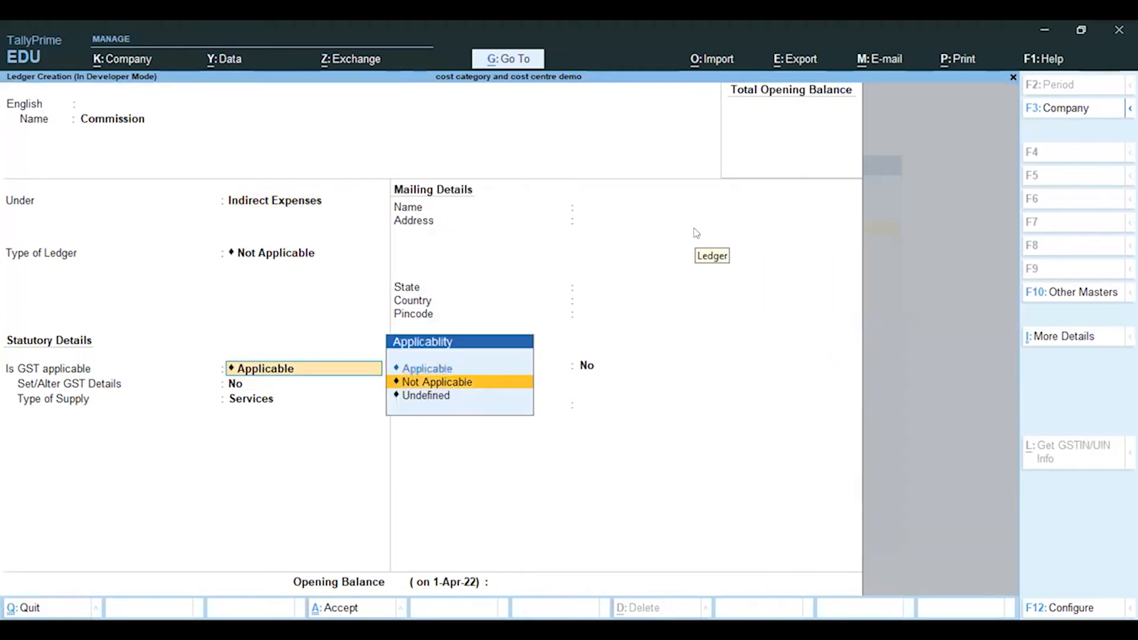
pyautogui.press('Return')
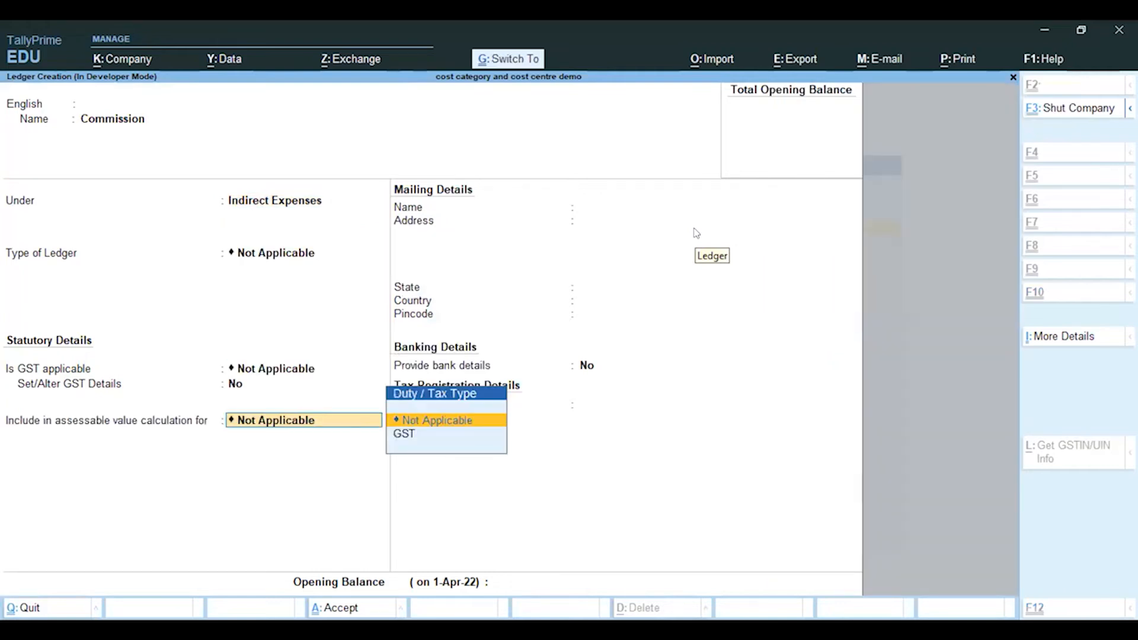
pyautogui.hotkey('ctrl', 'a')
pyautogui.press('Escape')
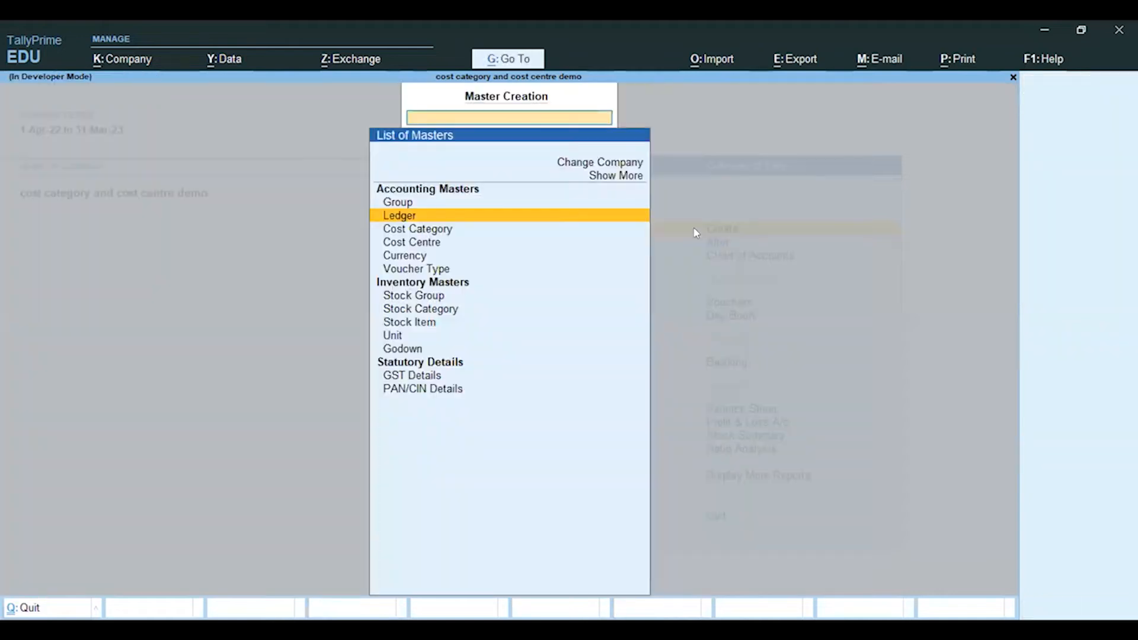
pyautogui.press('Escape')
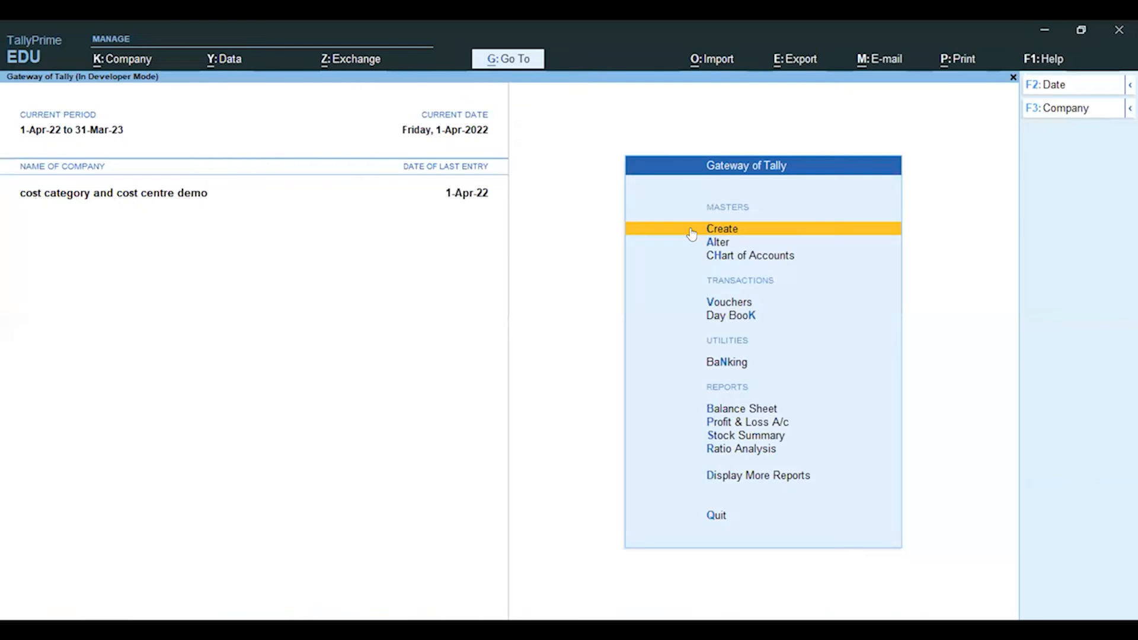
# Open a new payment voucher for entry
pyautogui.press('Down')
pyautogui.press('Down')
pyautogui.press('Down')
pyautogui.press('Down')
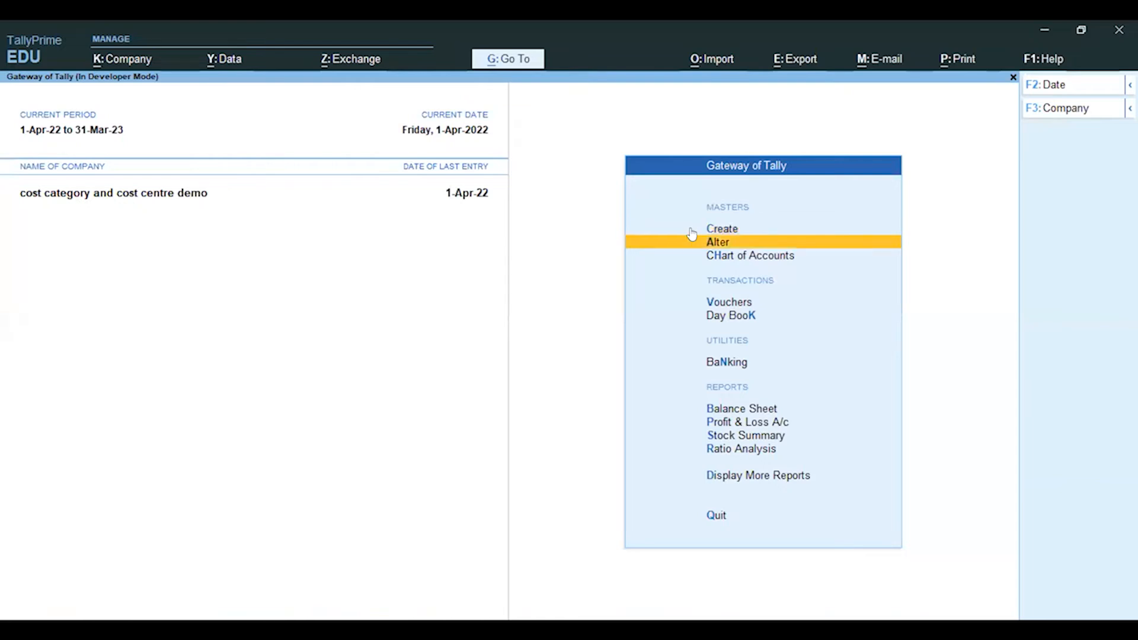
pyautogui.press('Up')
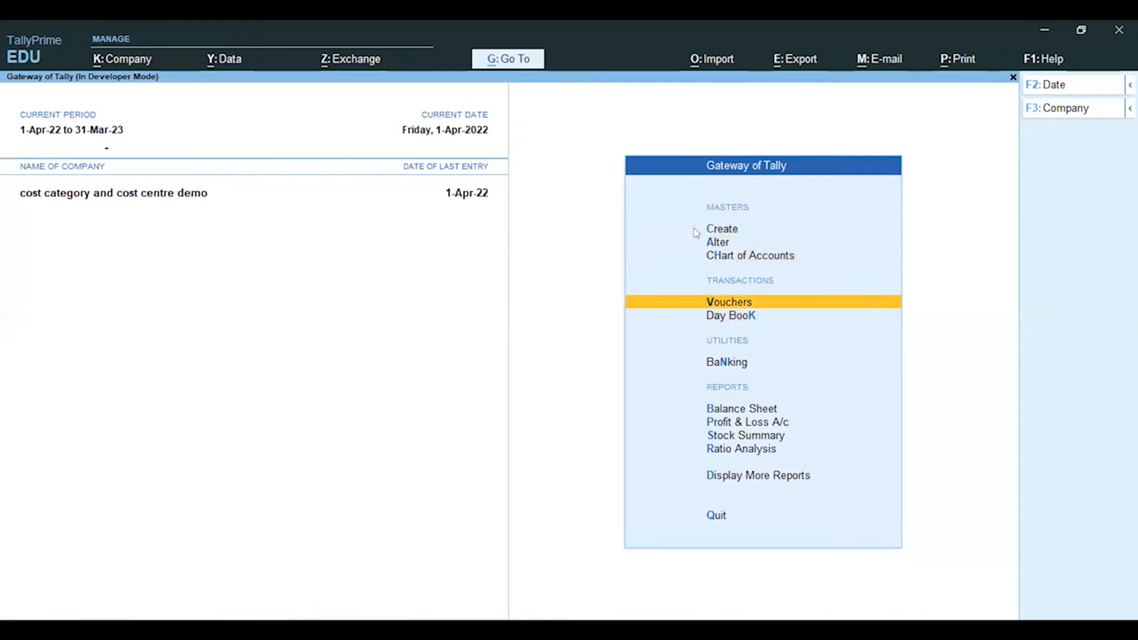
pyautogui.press('Return')
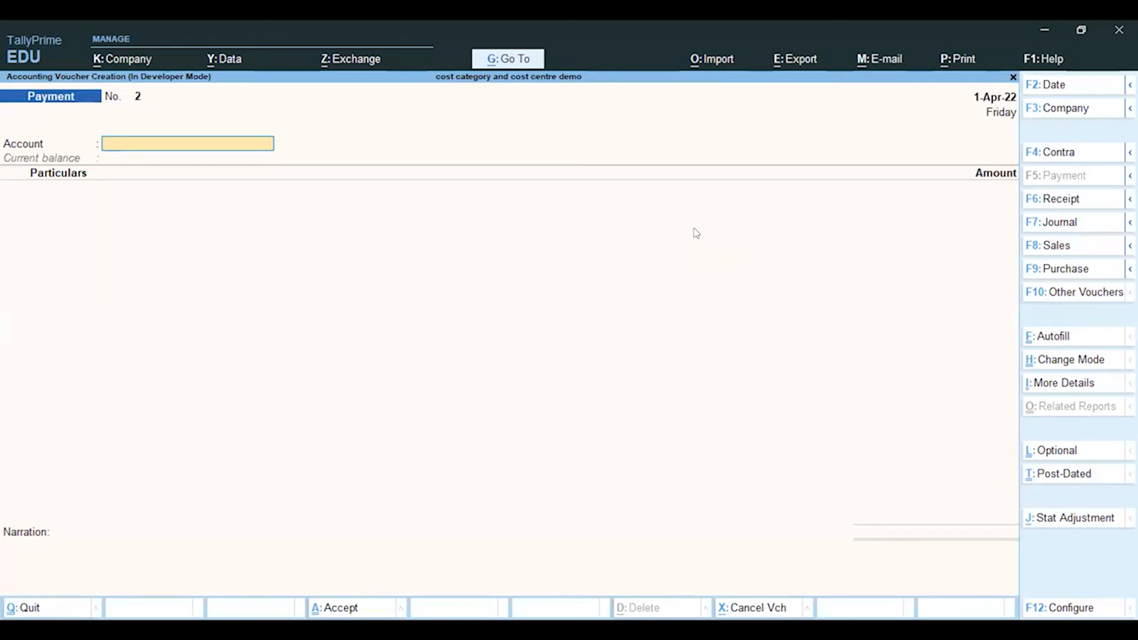
# Create a ledger named Bank A\c under Bank Accounts and use it as the payment voucher's account
pyautogui.hotkey('alt', 'c')
pyautogui.write('Bank')
pyautogui.write(' A')
pyautogui.write('/c')
pyautogui.press('Return')
pyautogui.press('Return')
pyautogui.press('Return')
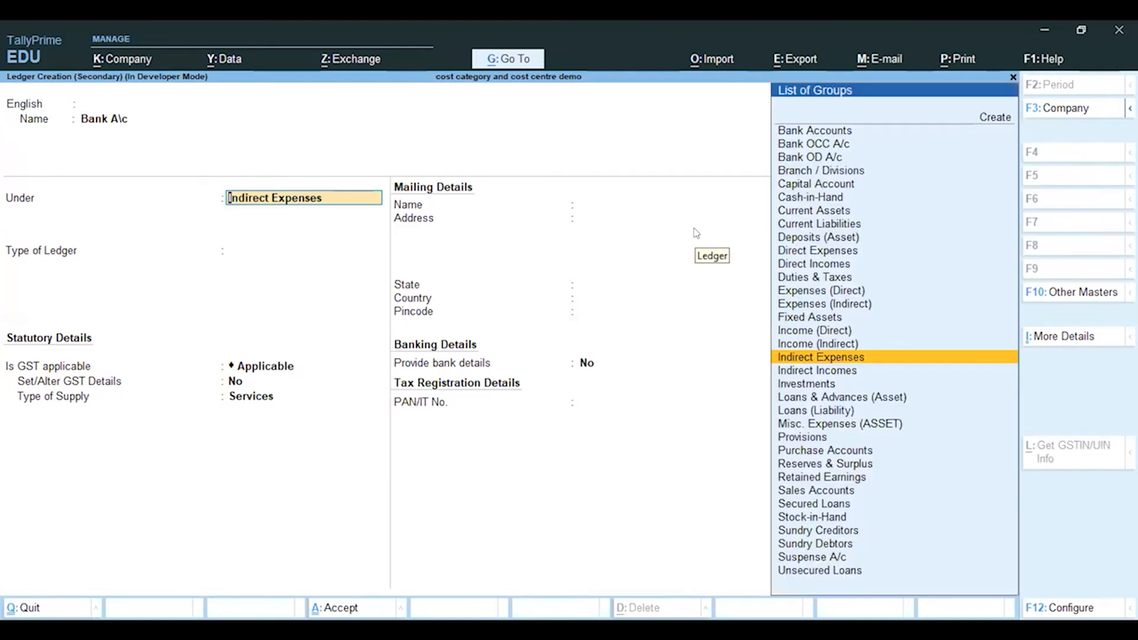
pyautogui.write('Bank')
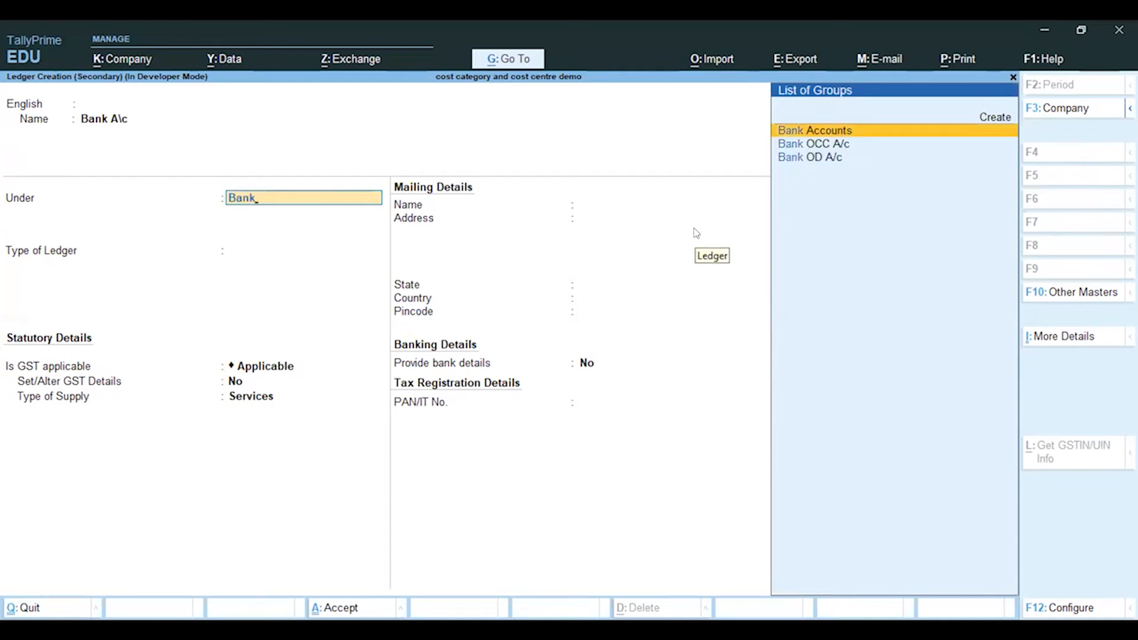
pyautogui.press('Return')
pyautogui.hotkey('ctrl', 'a')
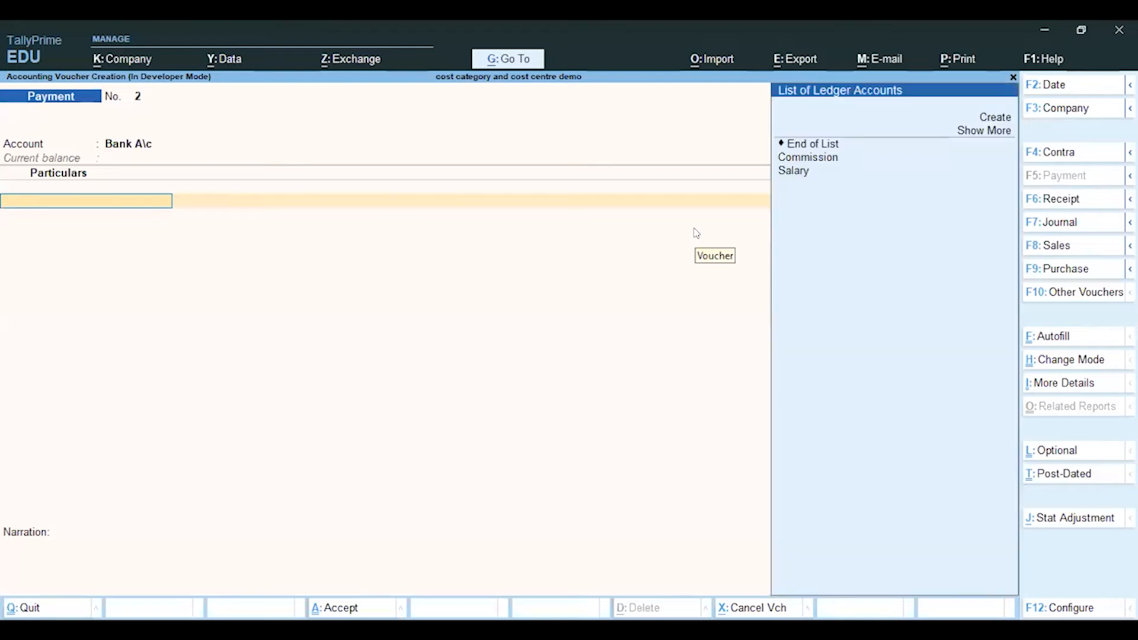
# Add the Commission ledger to the payment's particulars with an amount of 10000
pyautogui.press('Down')
pyautogui.press('Down')
pyautogui.press('Down')
pyautogui.press('Down')
pyautogui.press('Return')
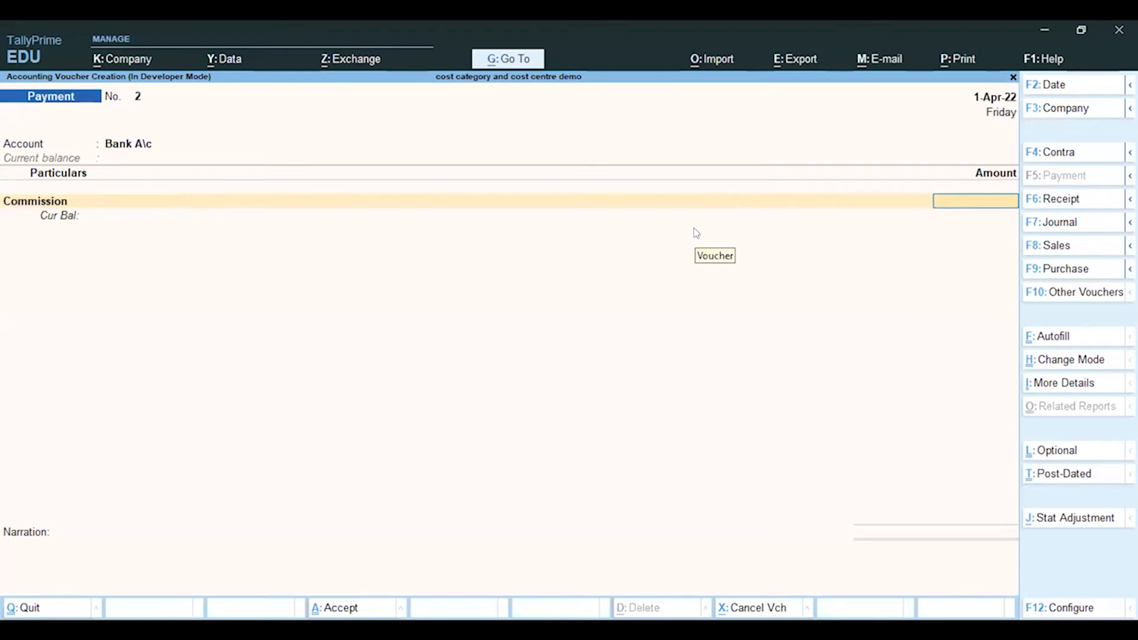
pyautogui.write('10000')
pyautogui.press('Return')
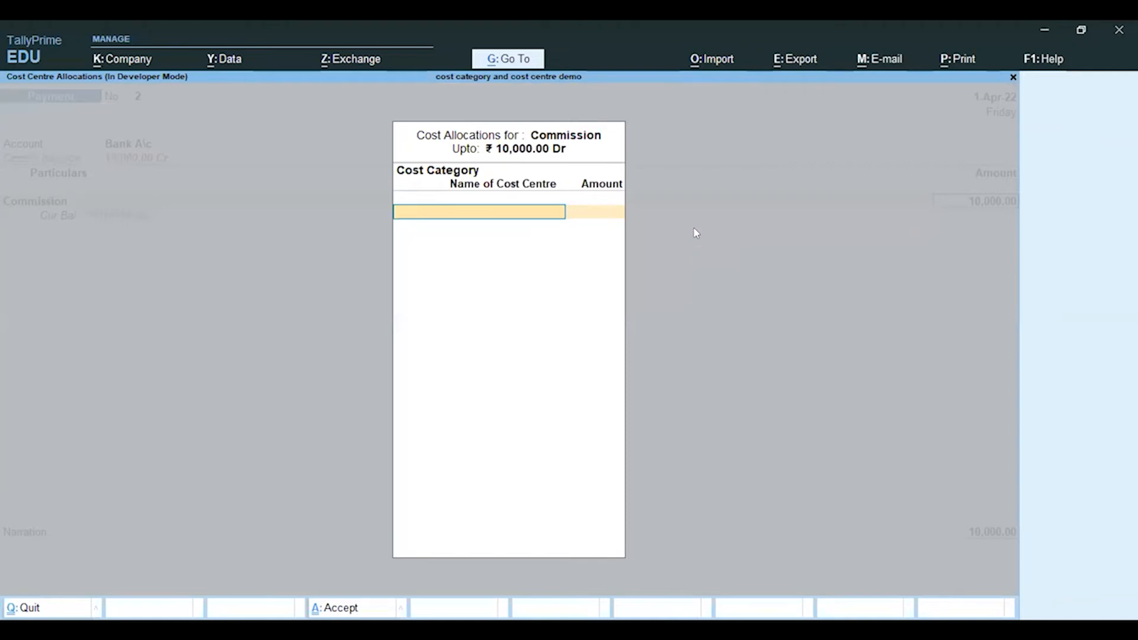
# Choose the Salesman cost category for the commission and allocate 2000 to the first listed cost centre
pyautogui.press('Return')
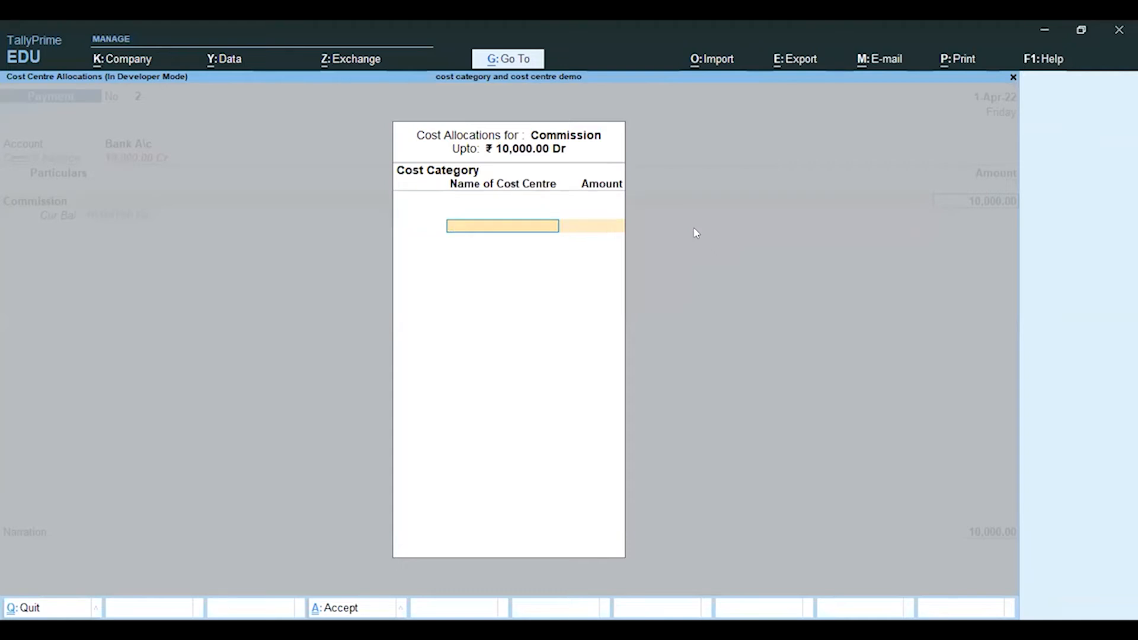
pyautogui.press('BackSpace')
pyautogui.press('Down')
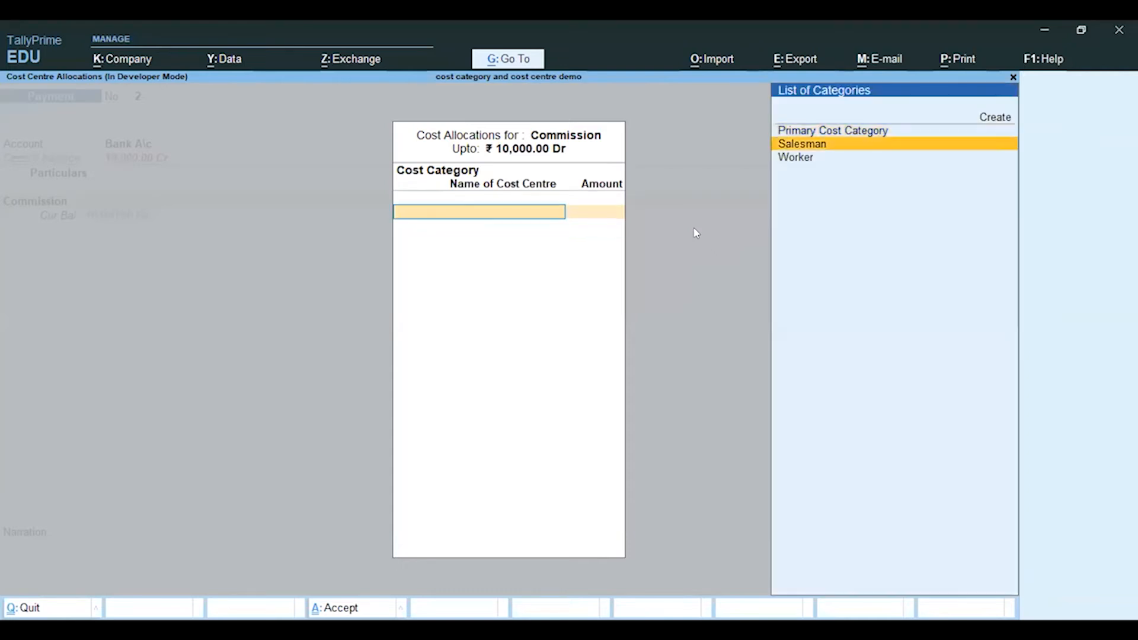
pyautogui.press('Return')
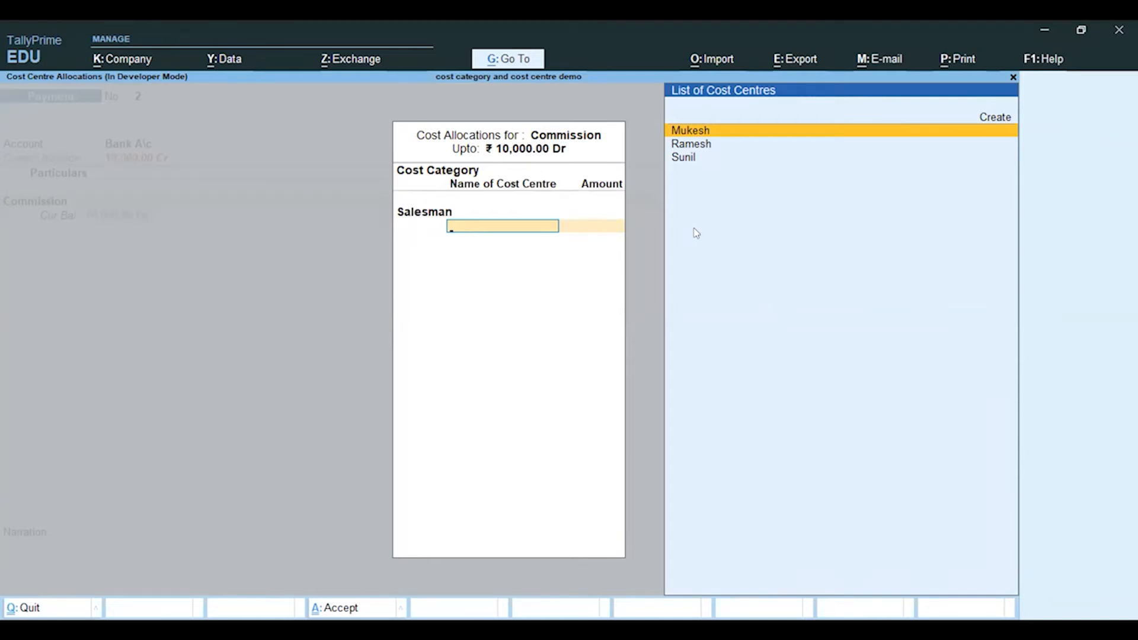
pyautogui.press('Return')
pyautogui.write('2000')
pyautogui.press('Return')
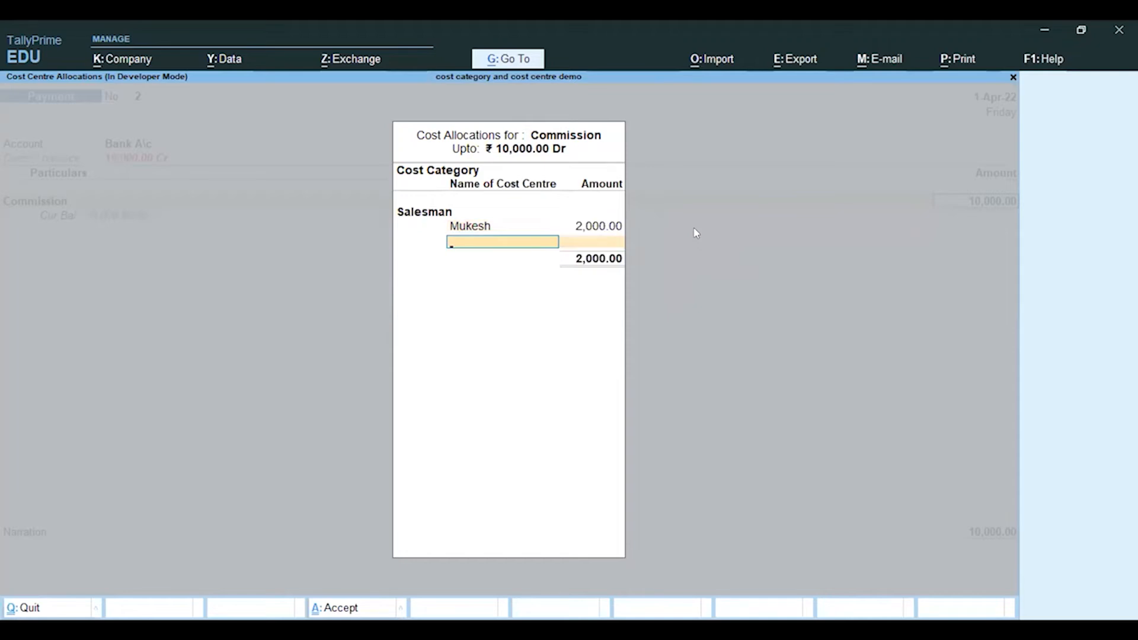
# Allocate 5000 of the commission to the second listed cost centre in the Salesman category
pyautogui.press('space')
pyautogui.press('Down')
pyautogui.press('Down')
pyautogui.press('Down')
pyautogui.press('Up')
pyautogui.press('Return')
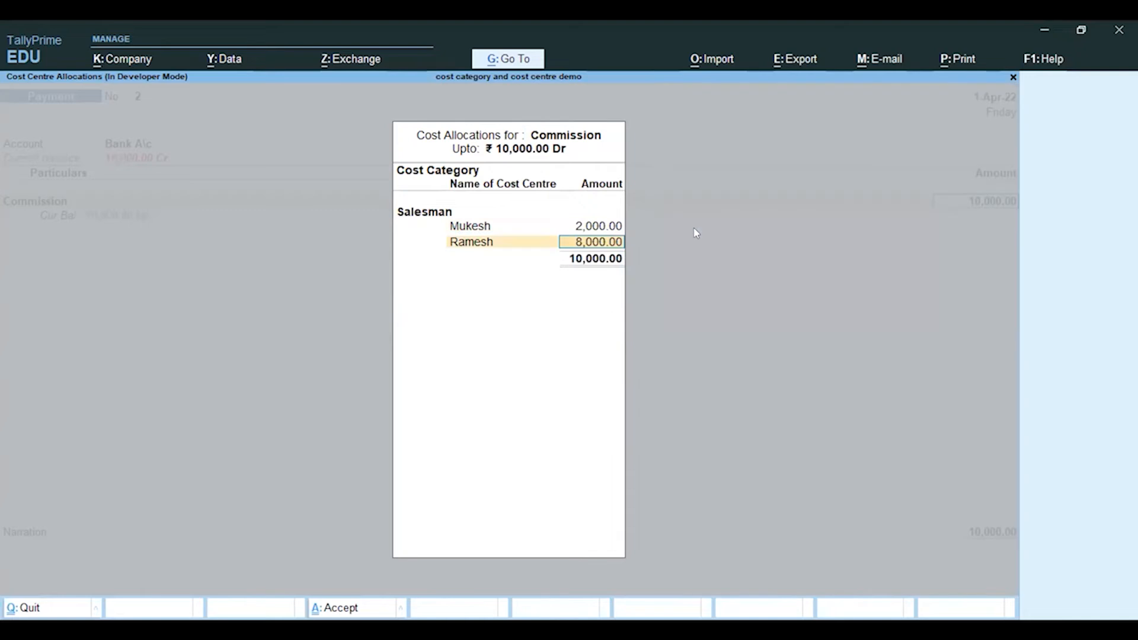
pyautogui.write('5000.')
pyautogui.press('BackSpace')
pyautogui.press('Return')
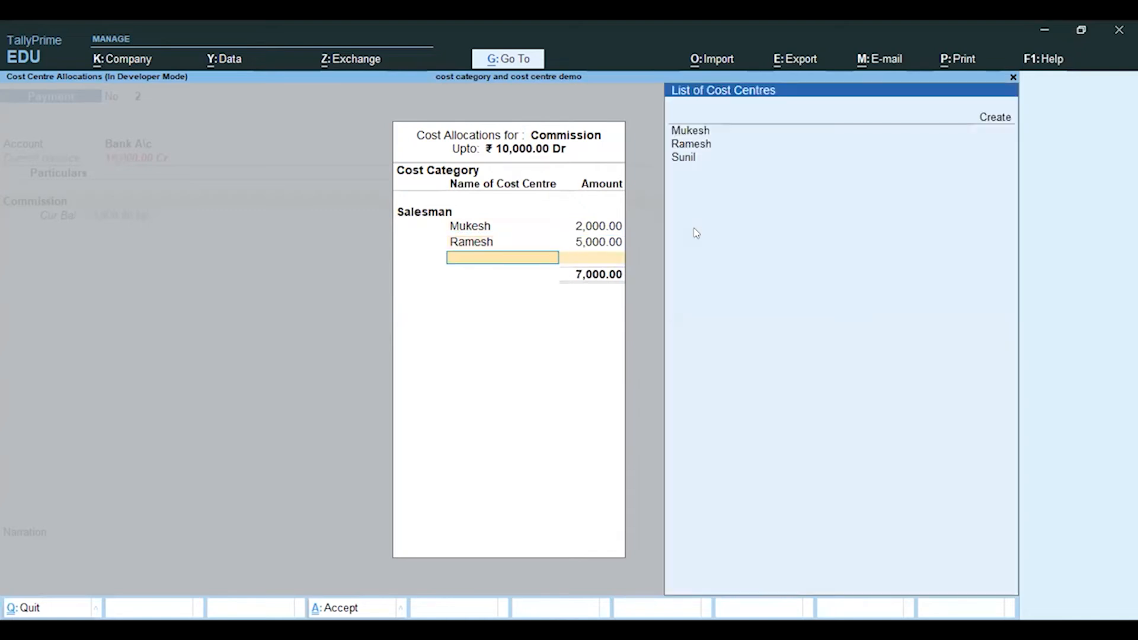
# Allocate the remaining 3,000 to the third listed Salesman cost centre and finish the commission's cost allocation
pyautogui.press('Down')
pyautogui.press('Down')
pyautogui.press('Down')
pyautogui.press('Return')
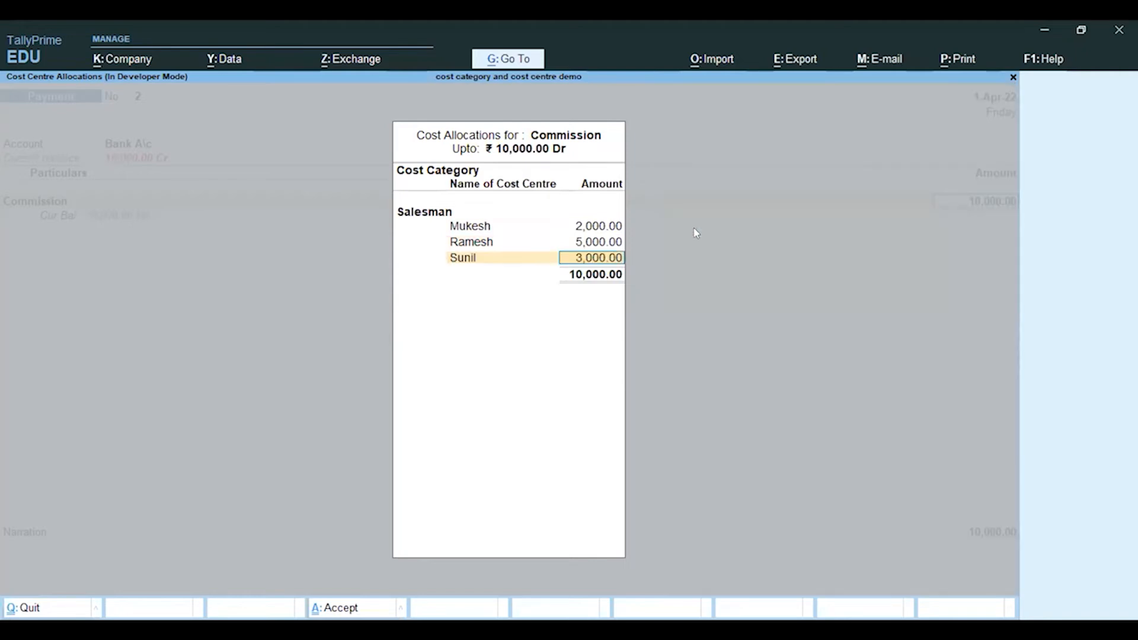
pyautogui.press('Return')
pyautogui.press('Return')
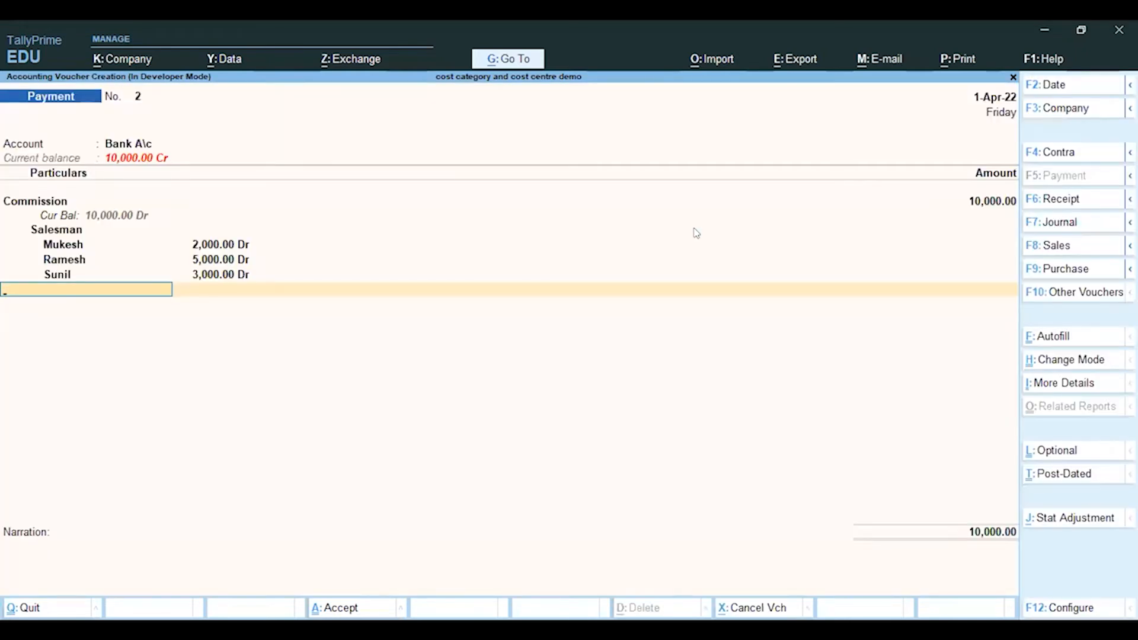
# Finish the commission payment voucher without a narration, save it, and leave voucher creation
pyautogui.press('Return')
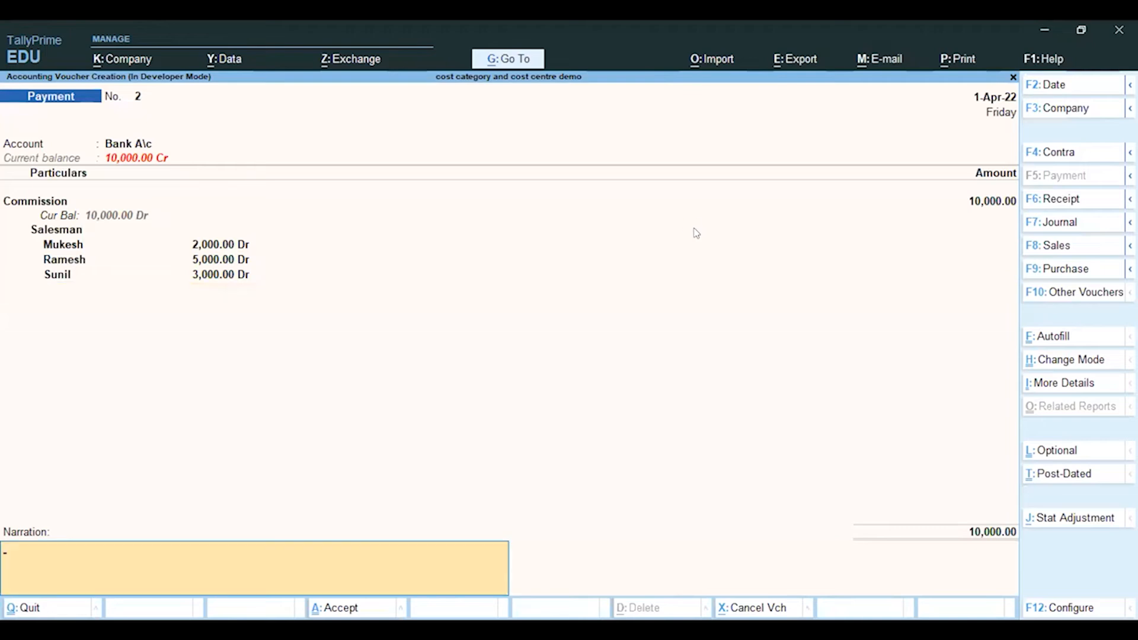
pyautogui.press('Return')
pyautogui.press('Return')
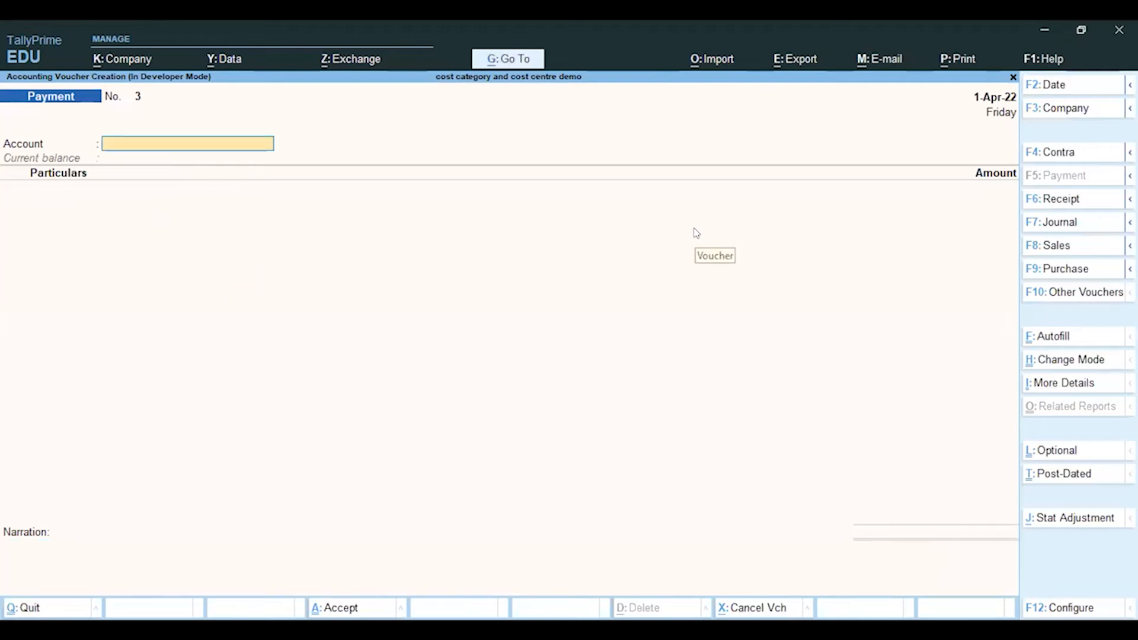
pyautogui.press('y')
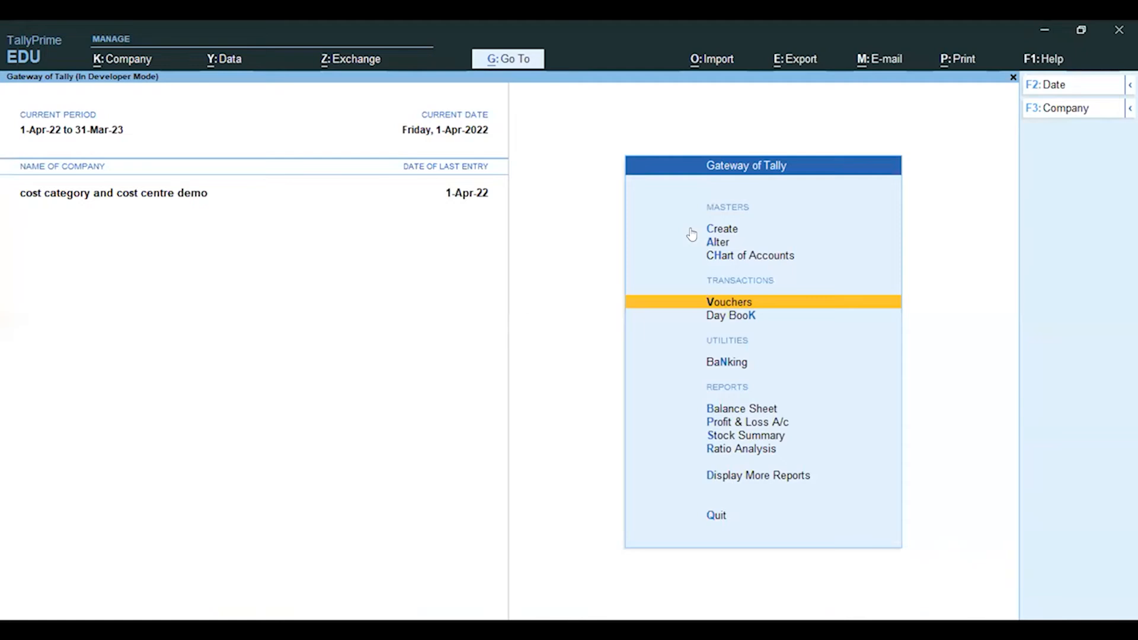
# Bring up the list of reports to go to and expand it to show more reports
pyautogui.press('Down')
pyautogui.press('Down')
pyautogui.press('Down')
pyautogui.press('Down')
pyautogui.press('Down')
pyautogui.press('Down')
pyautogui.press('Down')
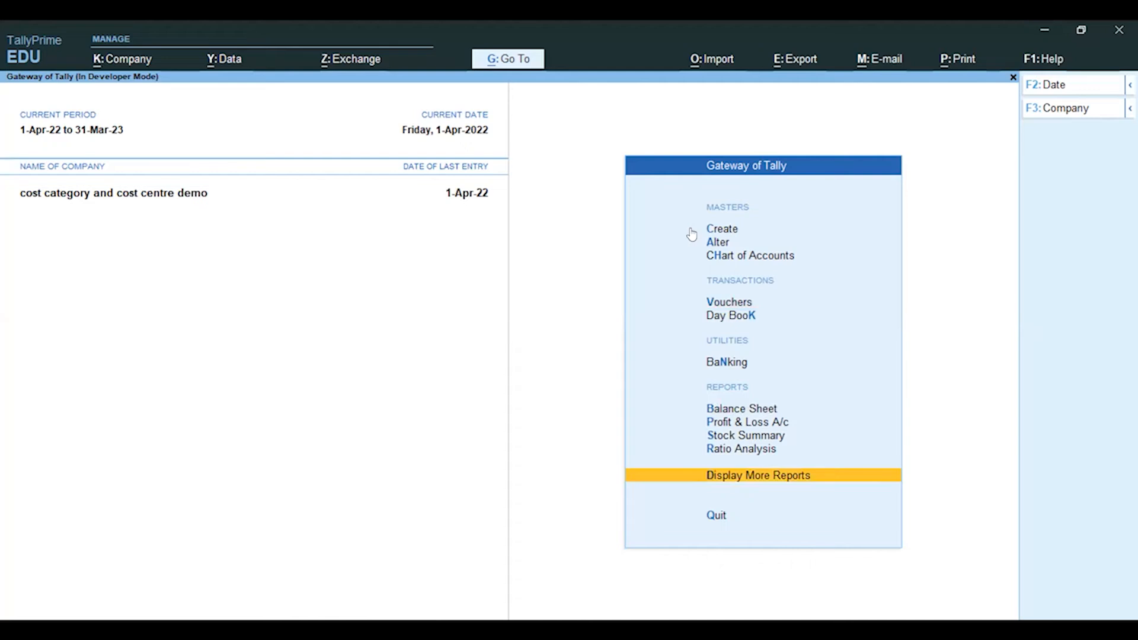
pyautogui.hotkey('alt', 'g')
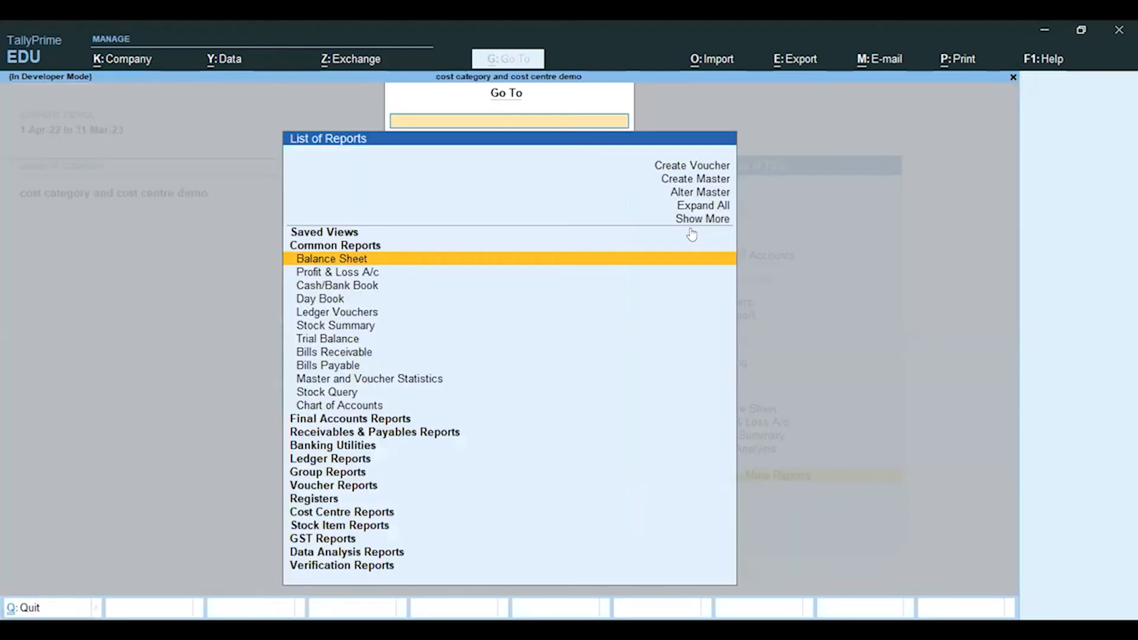
pyautogui.press('Up')
pyautogui.press('Up')
pyautogui.press('Up')
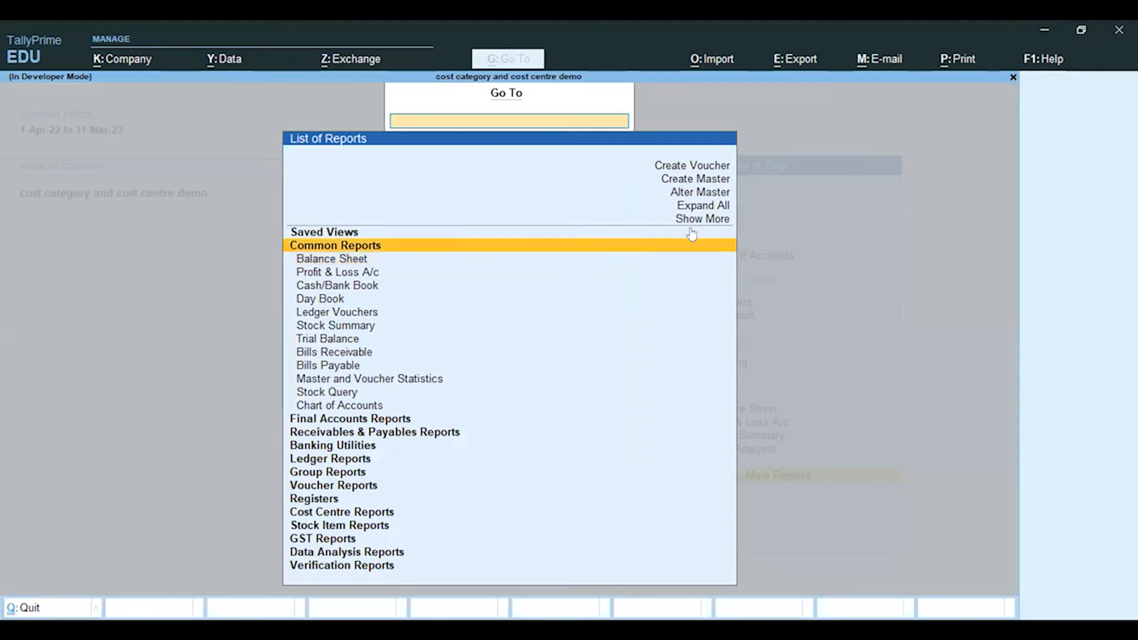
pyautogui.press('Return')
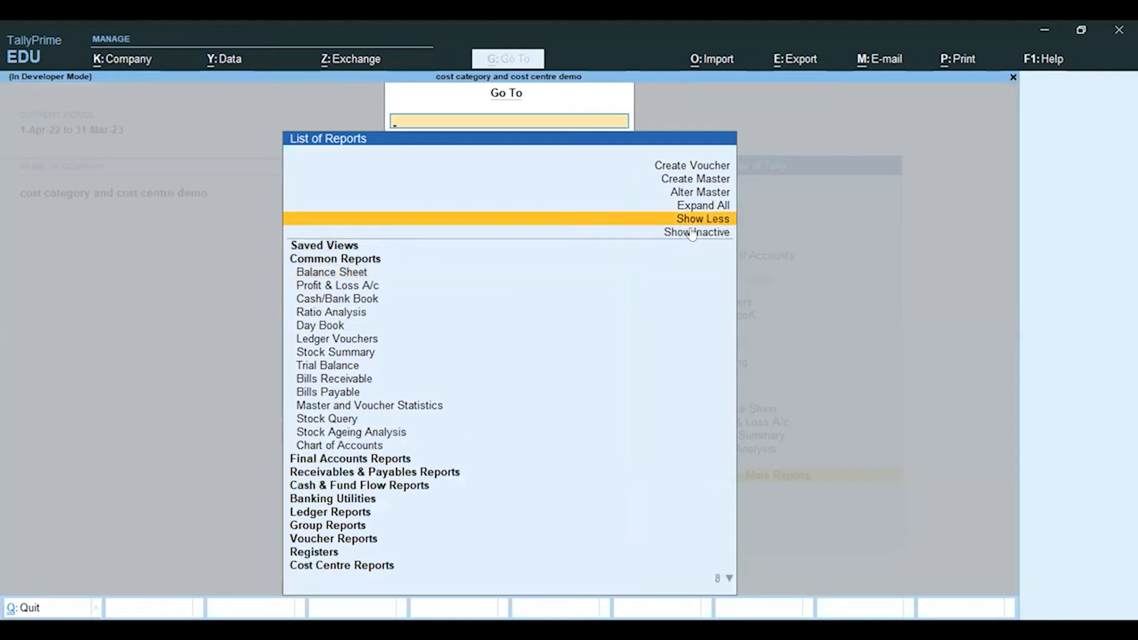
# Search the reports for "Cost" and open the Cost Centre Summary
pyautogui.press('Up')
pyautogui.press('Up')
pyautogui.press('Up')
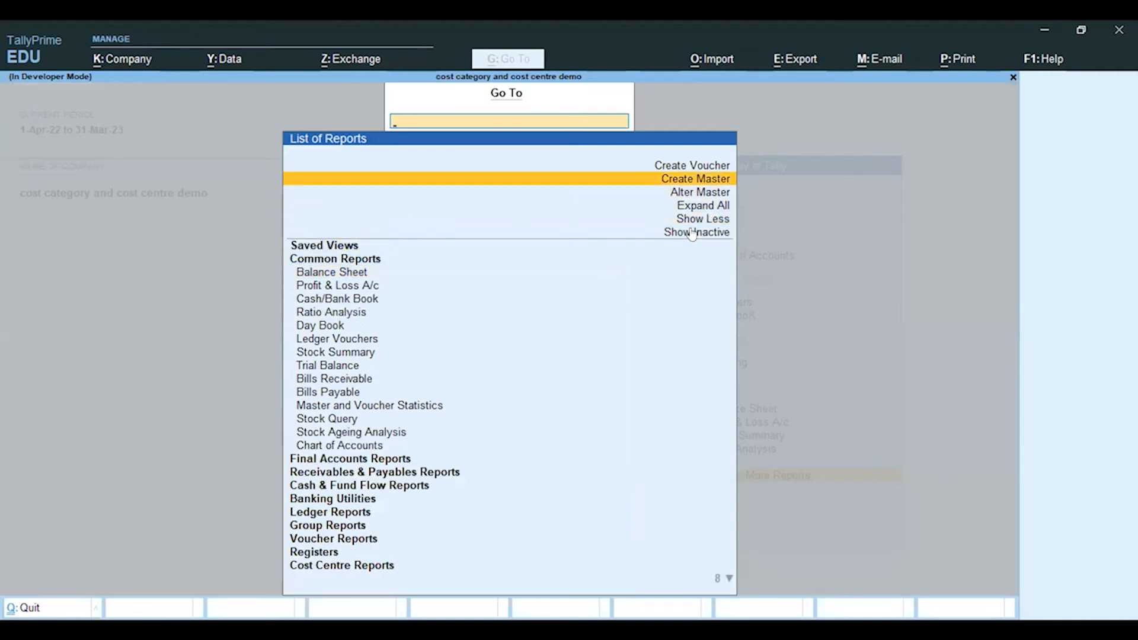
pyautogui.write('Co')
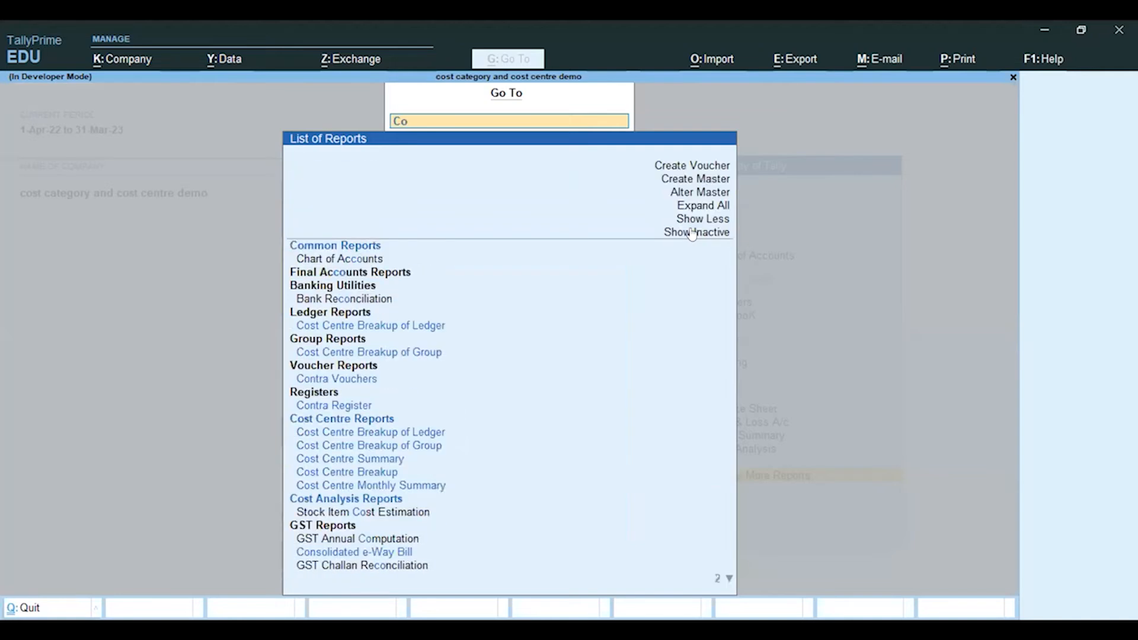
pyautogui.write('st')
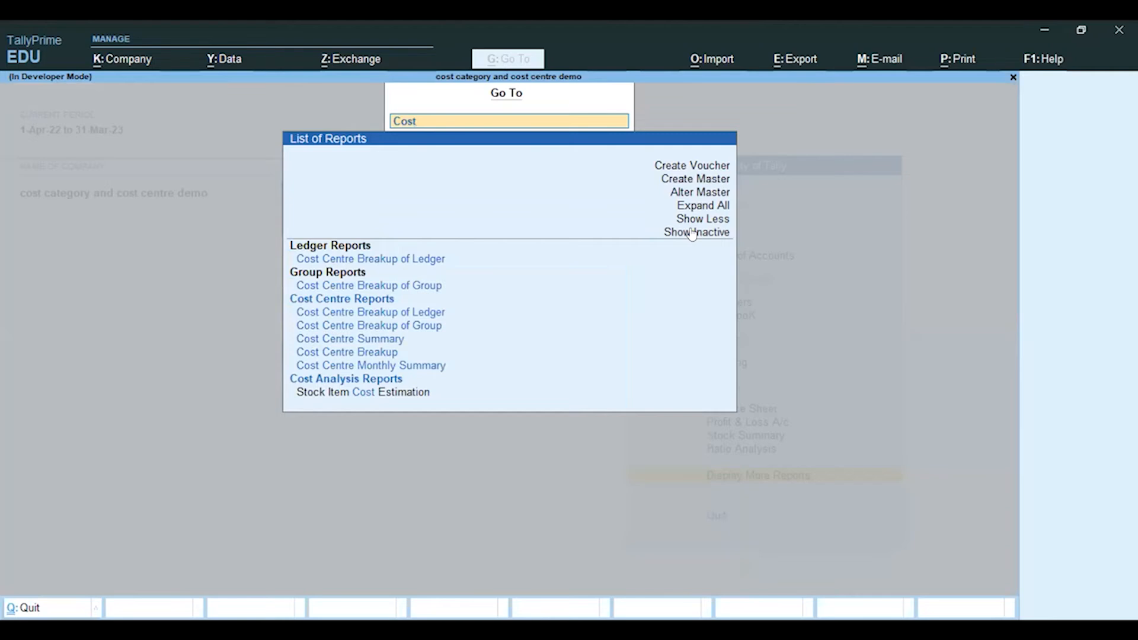
pyautogui.press('Down')
pyautogui.press('Down')
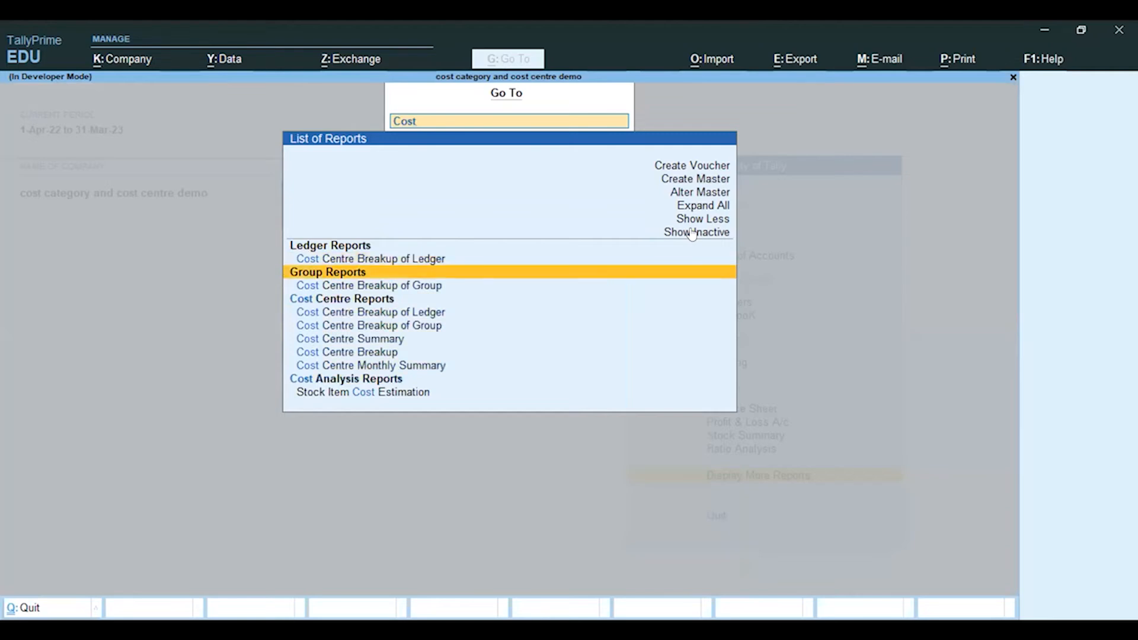
pyautogui.press('Down')
pyautogui.press('Down')
pyautogui.press('Down')
pyautogui.press('Down')
pyautogui.press('Down')
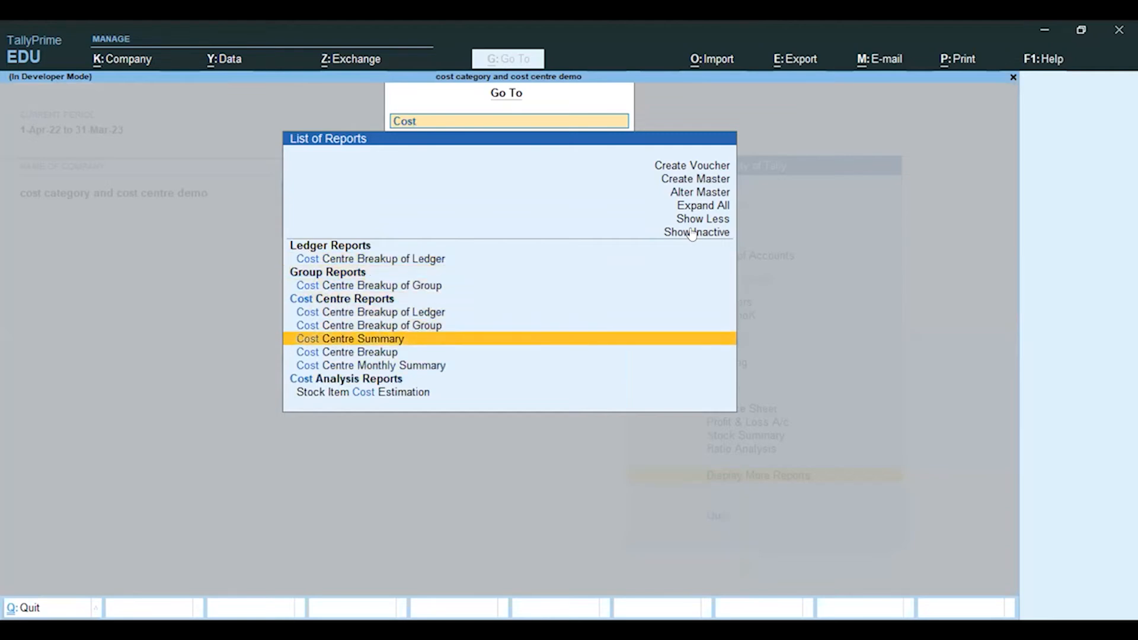
pyautogui.press('Return')
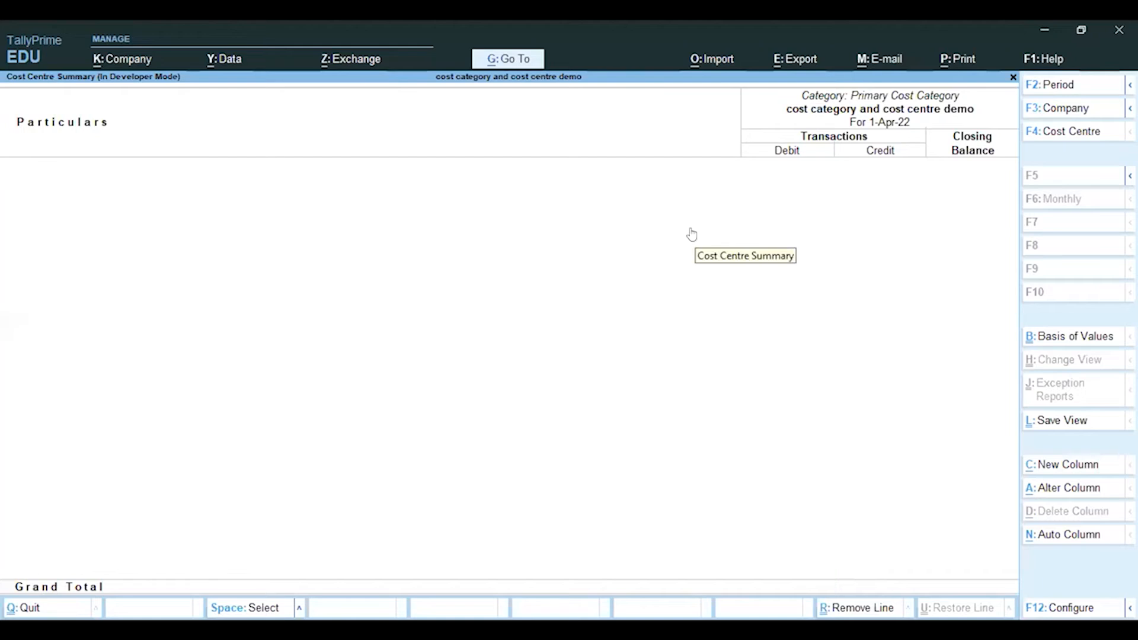
# Close the Cost Centre Summary, look through the additional accounting reports, and return to the Gateway of Tally
pyautogui.press('Escape')
pyautogui.press('Return')
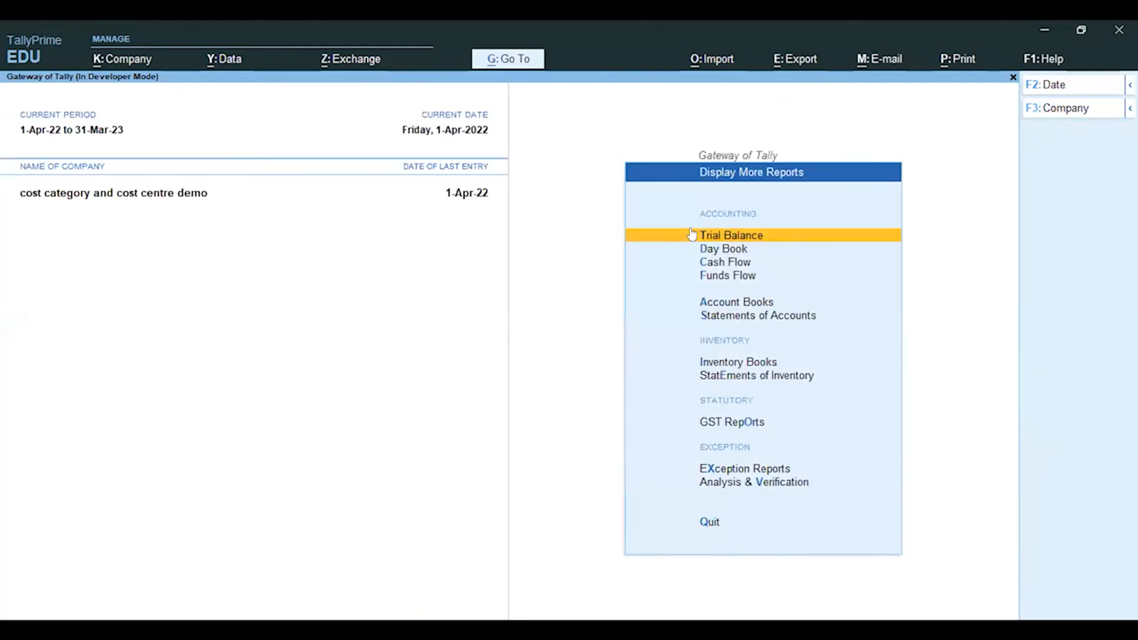
pyautogui.press('Down')
pyautogui.press('Down')
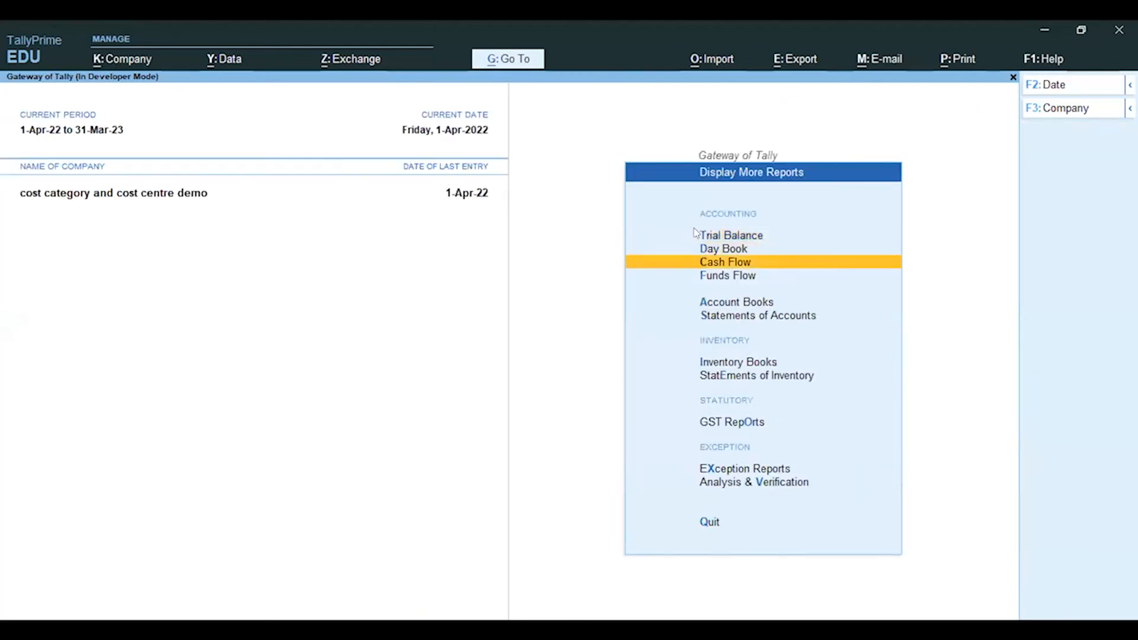
pyautogui.press('Escape')
pyautogui.press('Escape')
pyautogui.press('n')
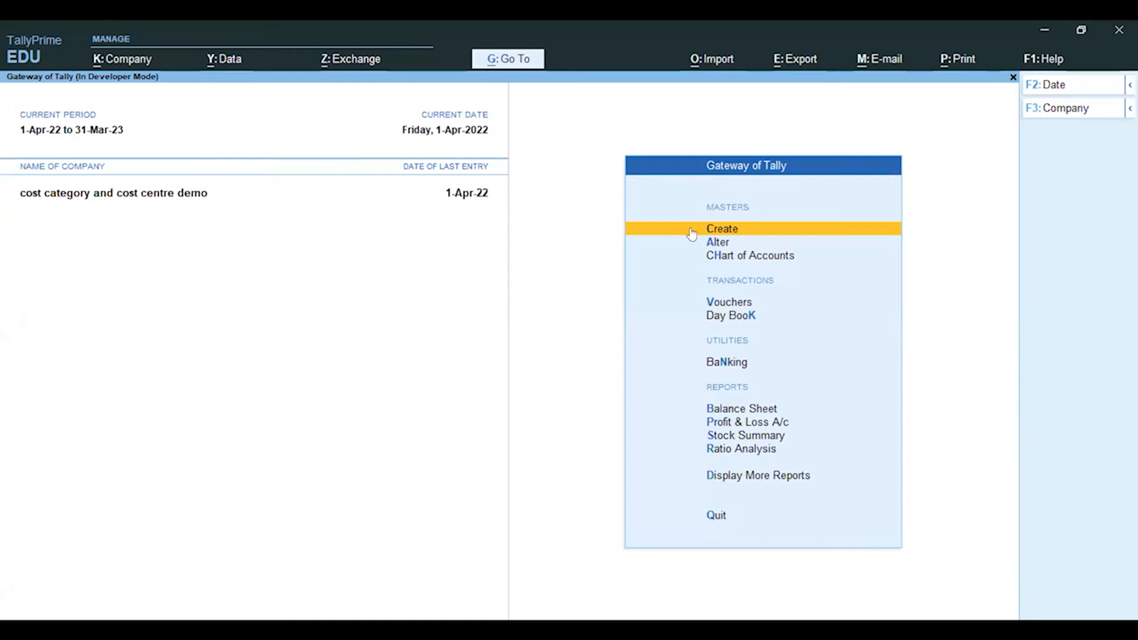
# Open the list of masters that can be created and go to Cost Category
pyautogui.press('Down')
pyautogui.press('Down')
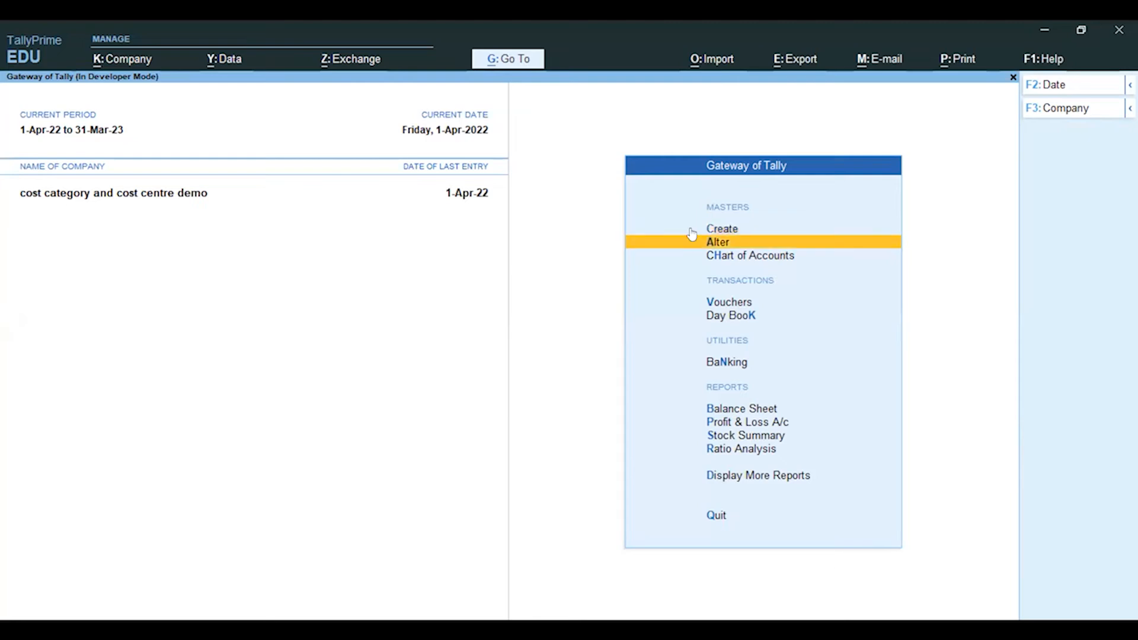
pyautogui.press('Up')
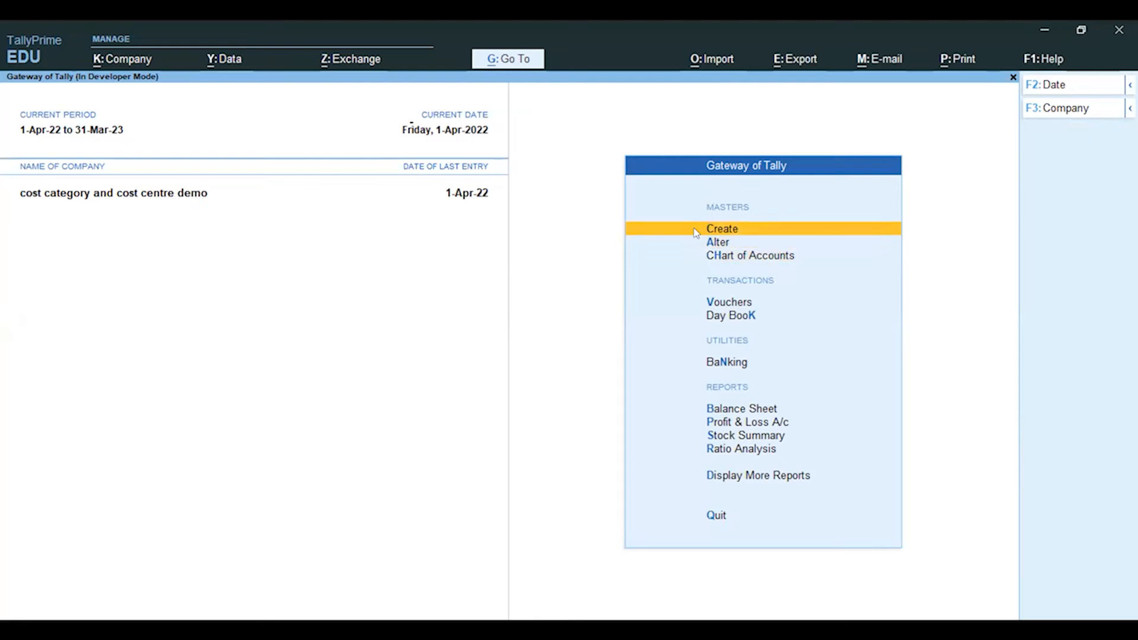
pyautogui.click(695, 232)
pyautogui.press('Down')
pyautogui.press('Down')
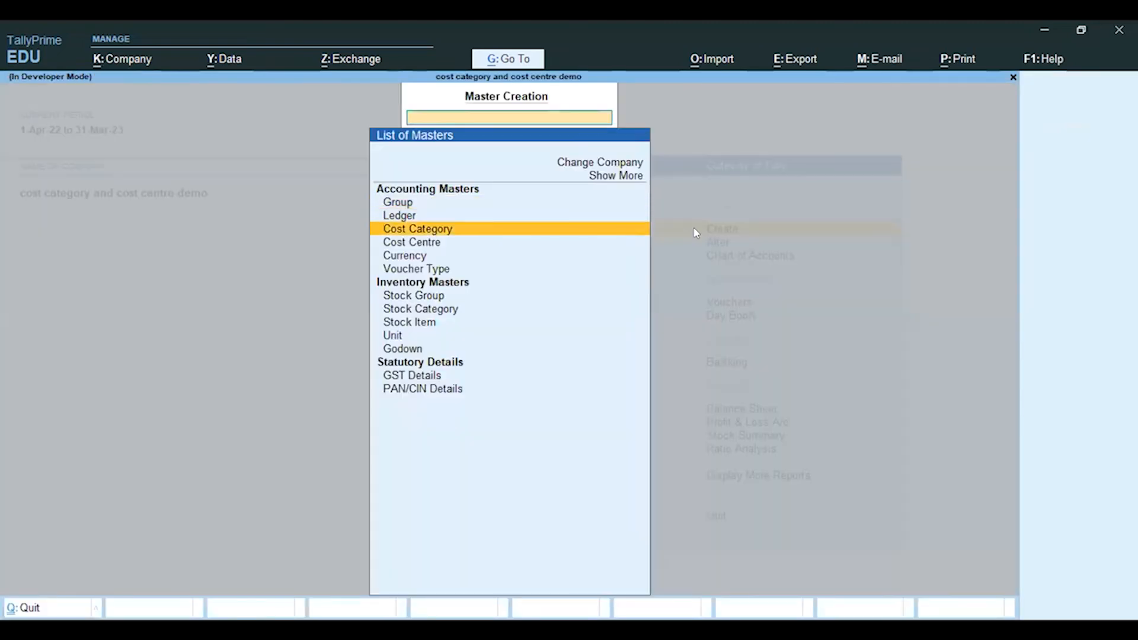